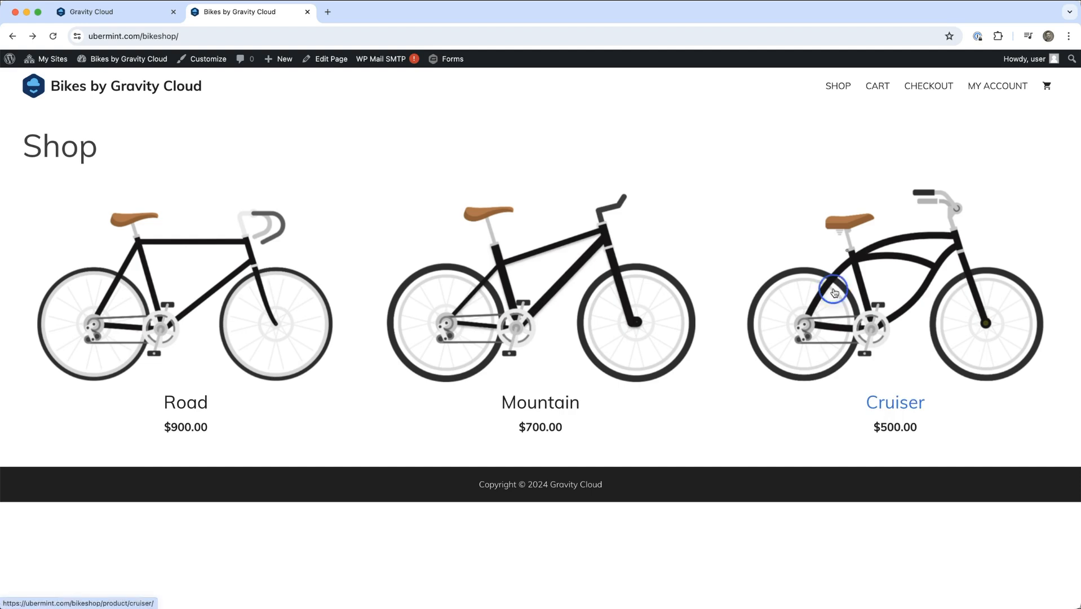
Step: Check the Cruiser product page in the bike shop and switch to Gravity Cloud
click(828, 287)
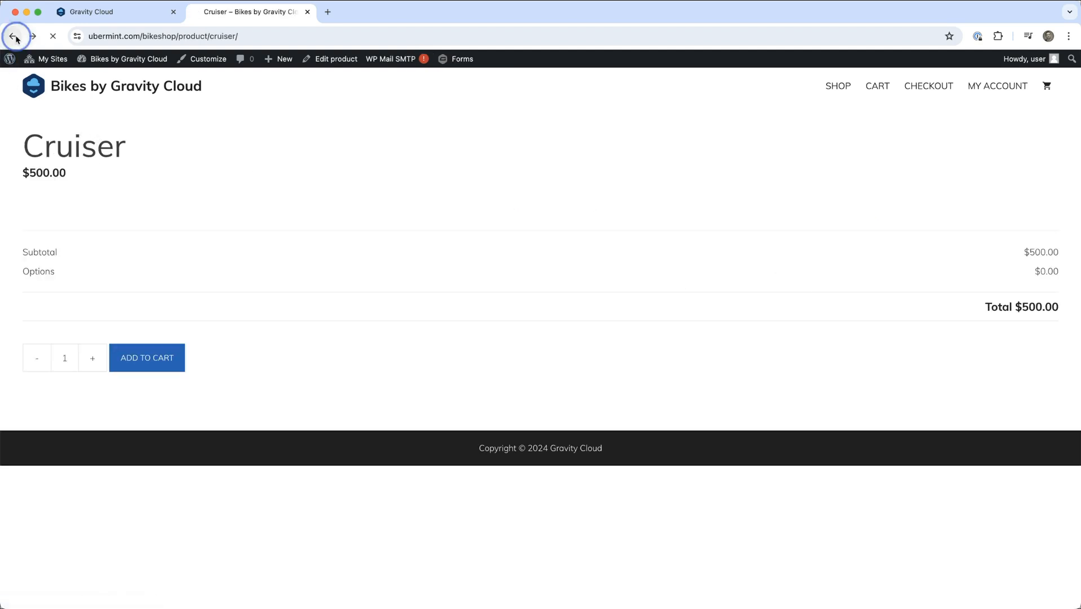
click(13, 36)
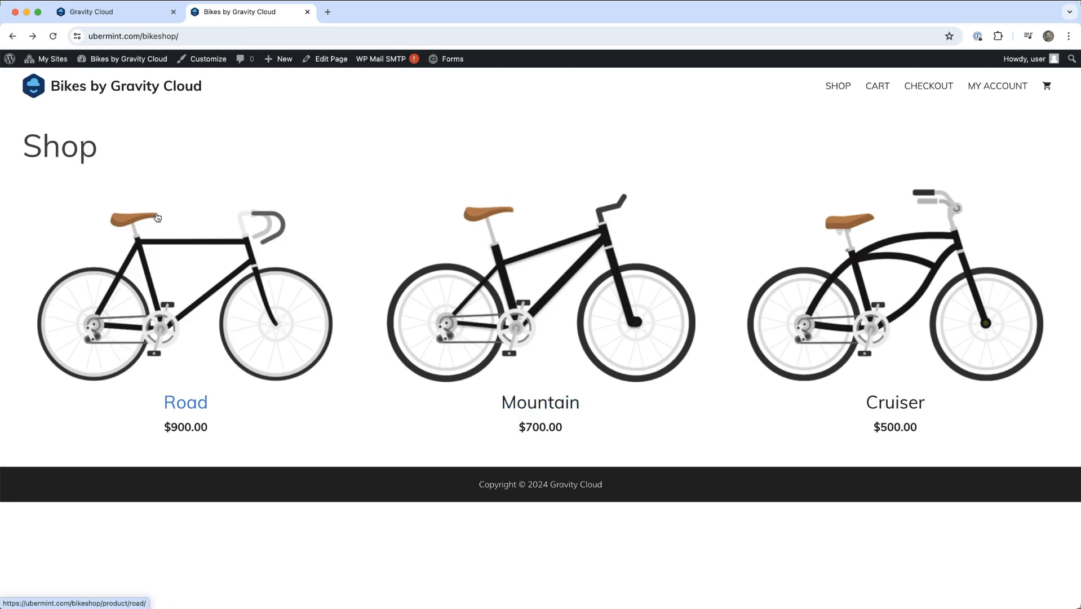
click(107, 12)
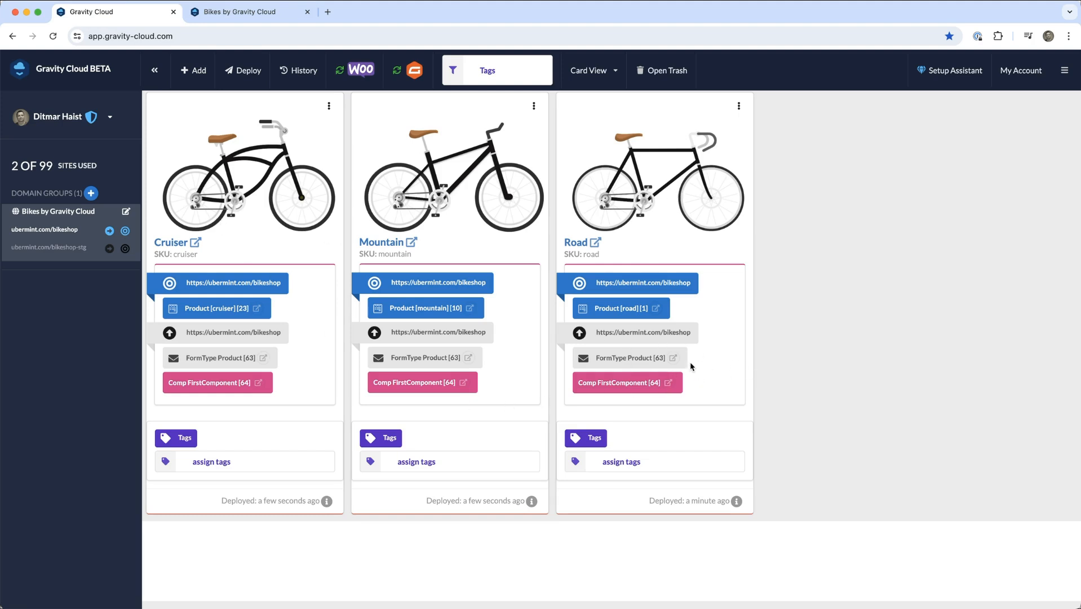
Step: Show the Woo Product fields on the bike cards to review them, and hide the fields again
click(621, 70)
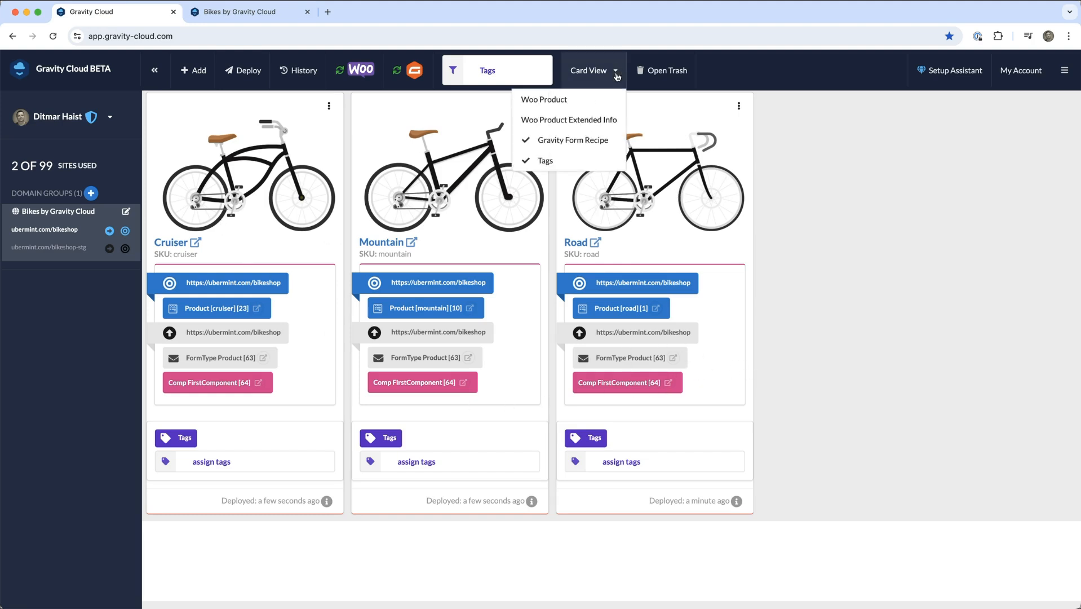
click(601, 104)
click(860, 180)
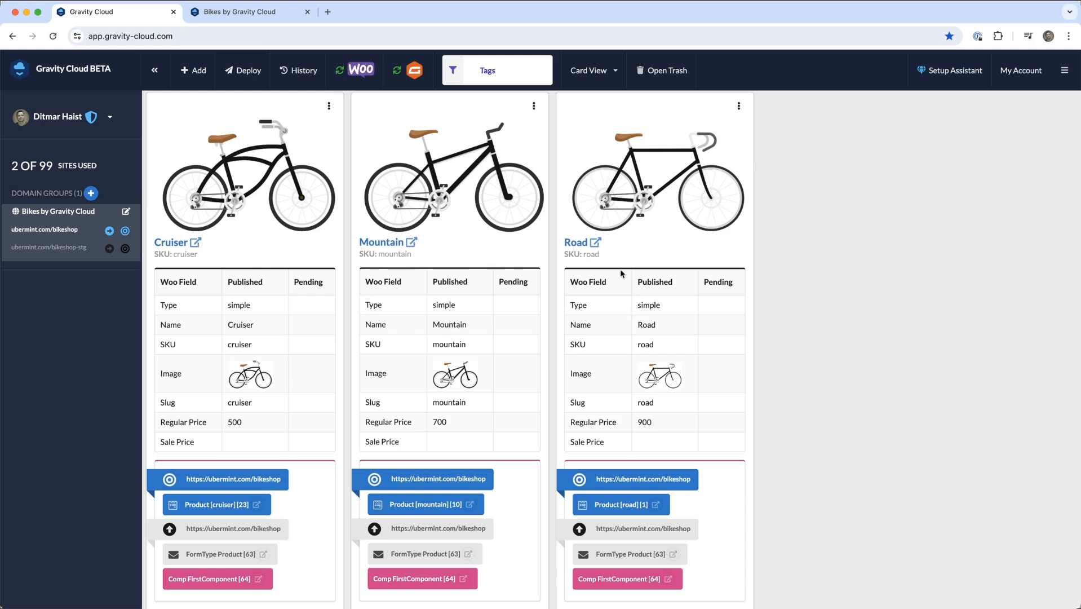
click(592, 76)
click(577, 100)
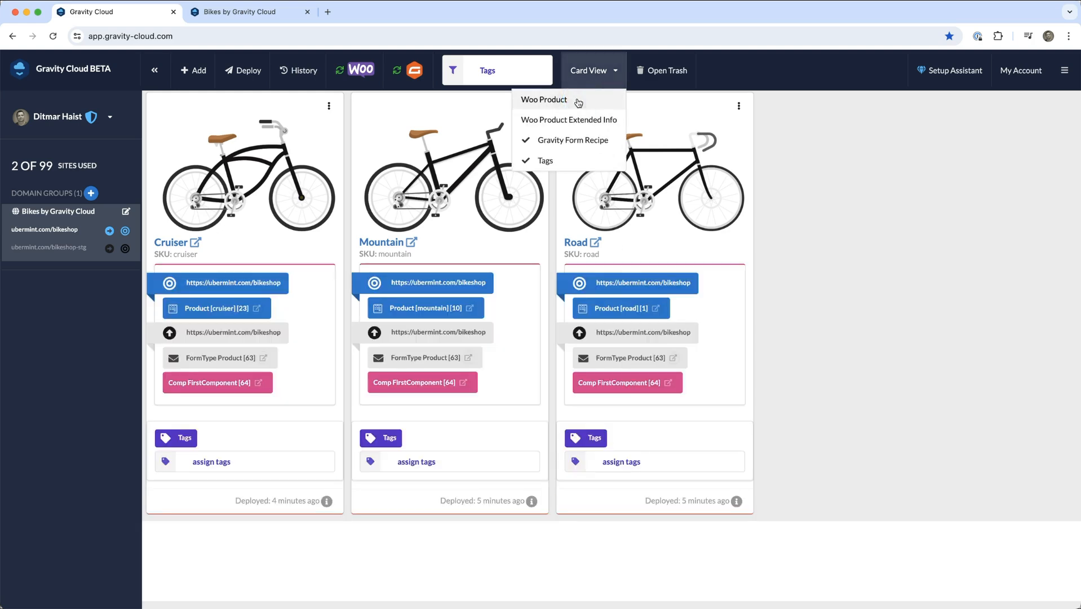
click(935, 366)
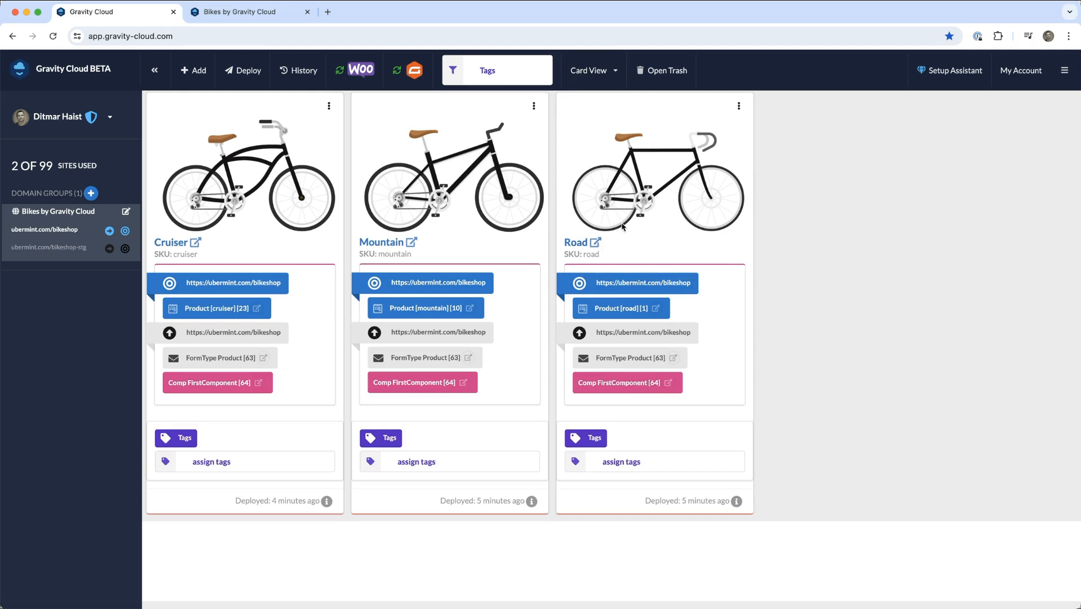
Step: Open the Road recipe and remove Comp FirstComponent from its components
click(663, 202)
scroll(655, 205, down, 10)
click(275, 390)
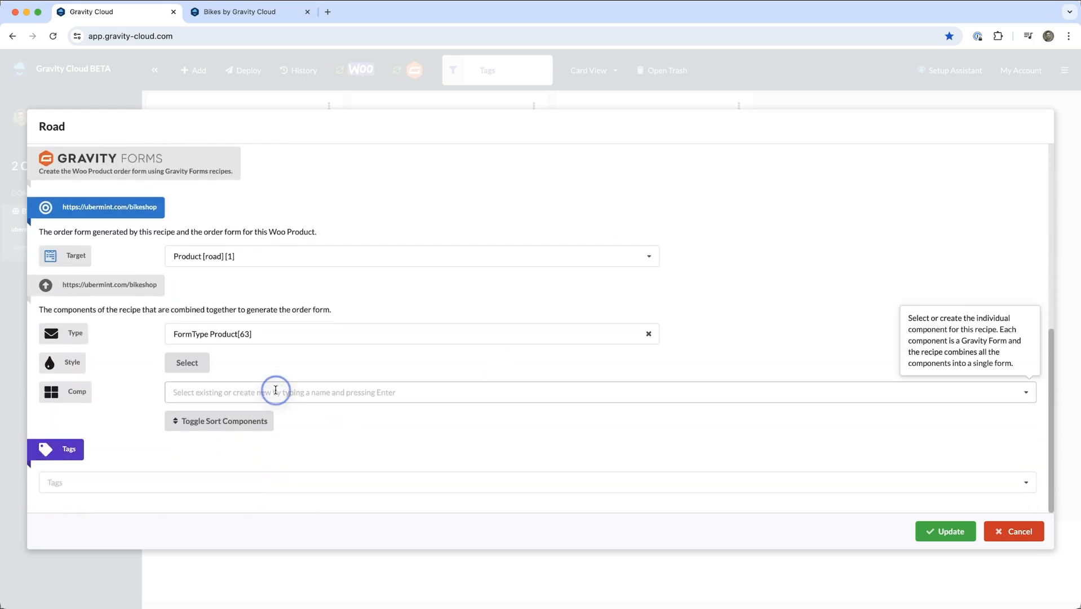
Step: Add Comp Bike Master Image Frame, Comp Bike Colors and Comp Bike Handlebars to the Road recipe's components
click(291, 392)
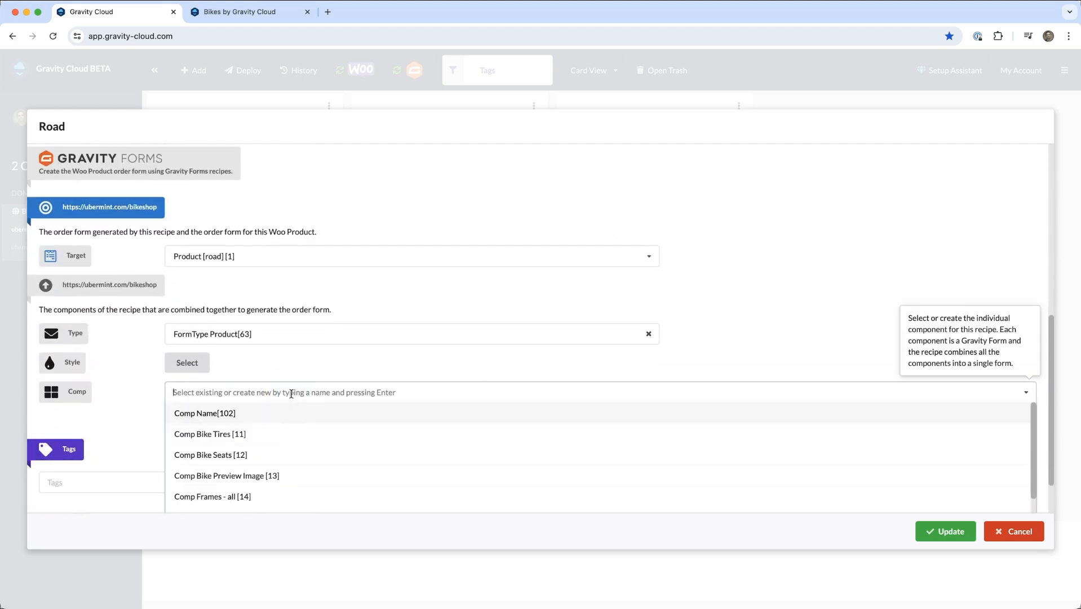
text(Mast)
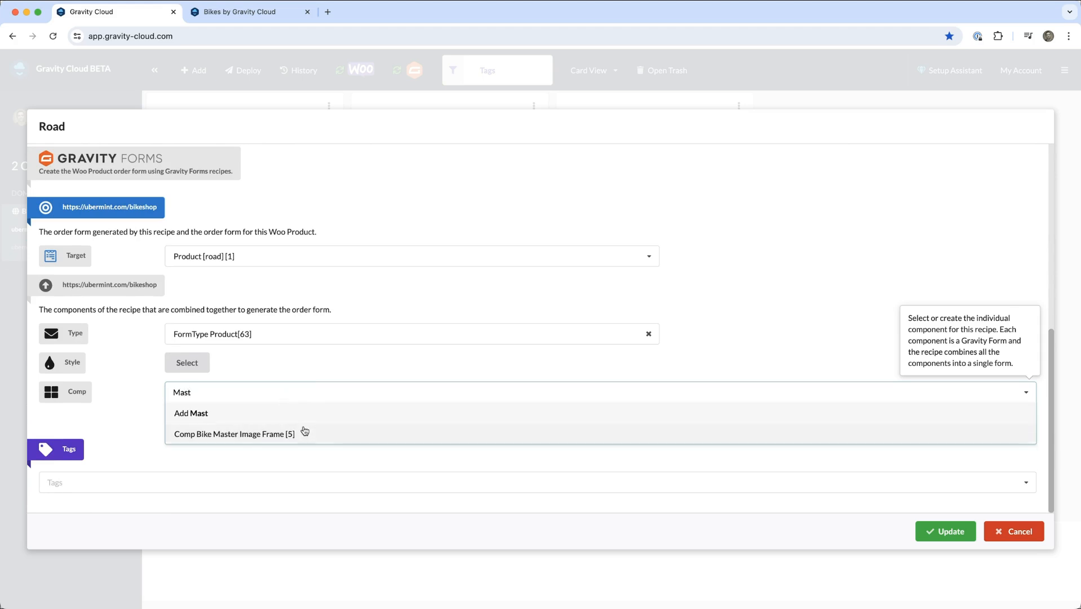
click(304, 433)
text(col)
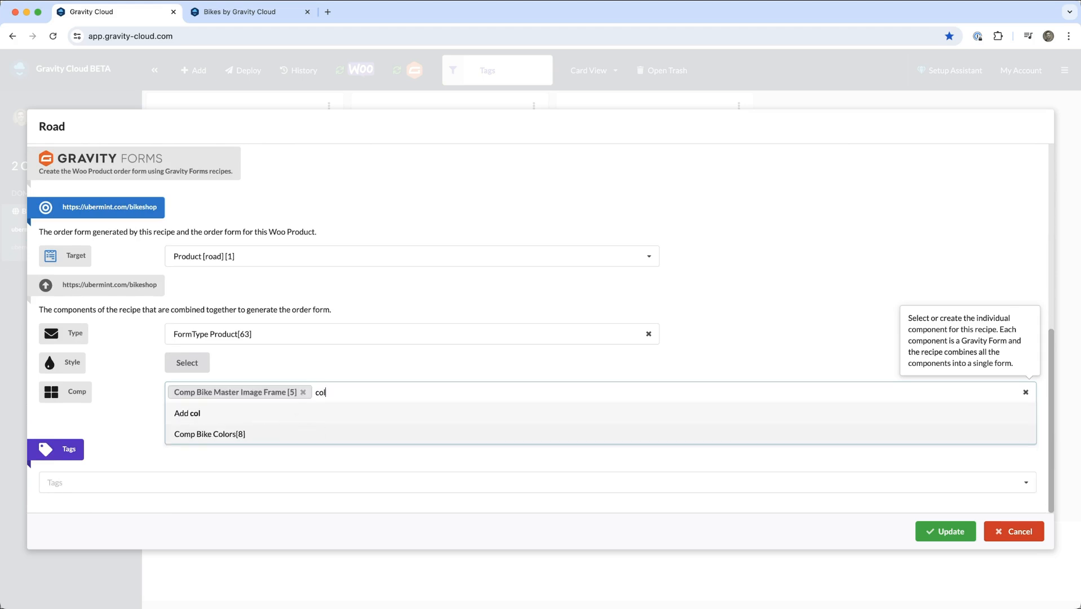
click(307, 435)
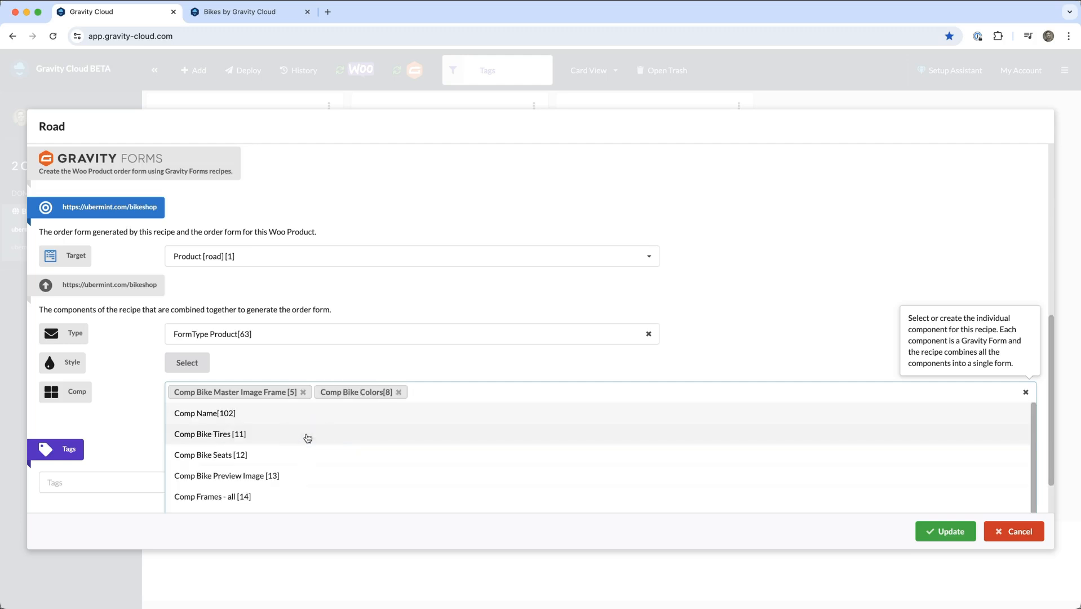
text(hand)
click(307, 436)
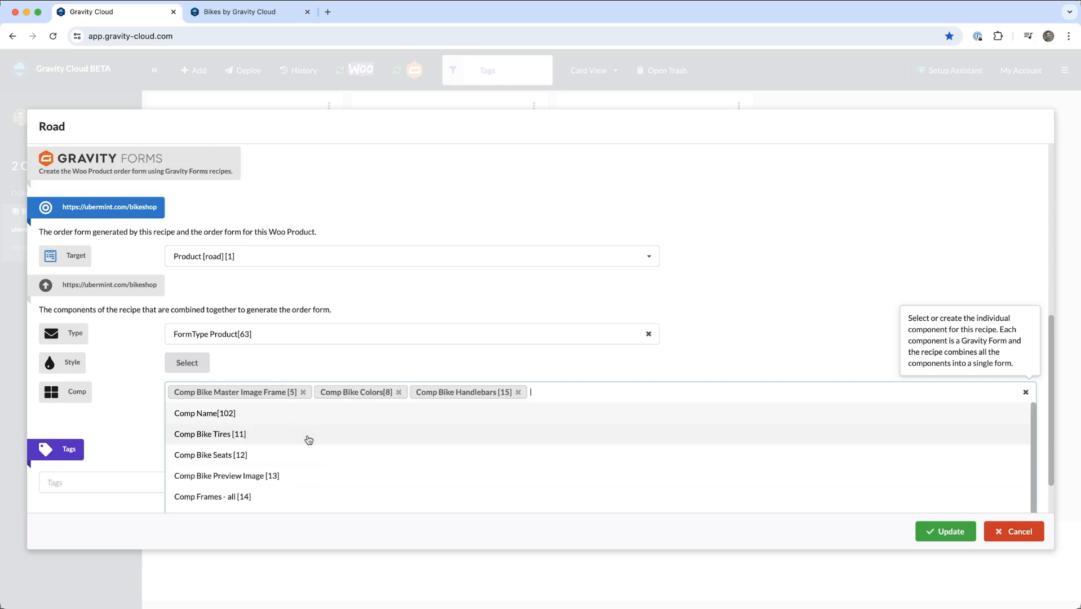
Step: Add Comp Bike Seats, Comp Bike Crank and Comp Bike Tires to the Road recipe's components
text(sea)
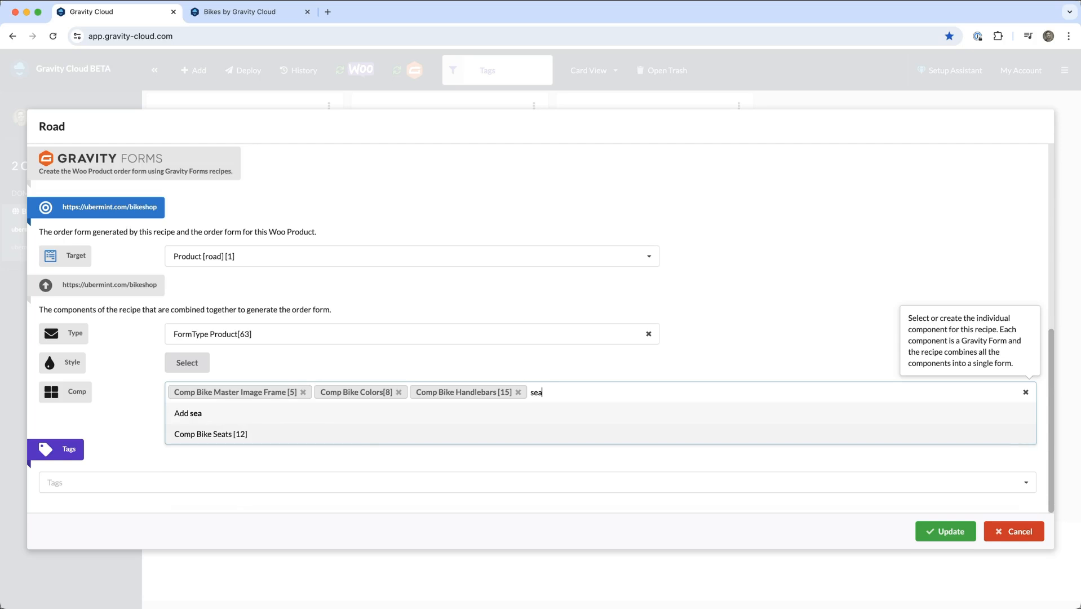
click(307, 436)
text(cra)
click(301, 439)
text(tires)
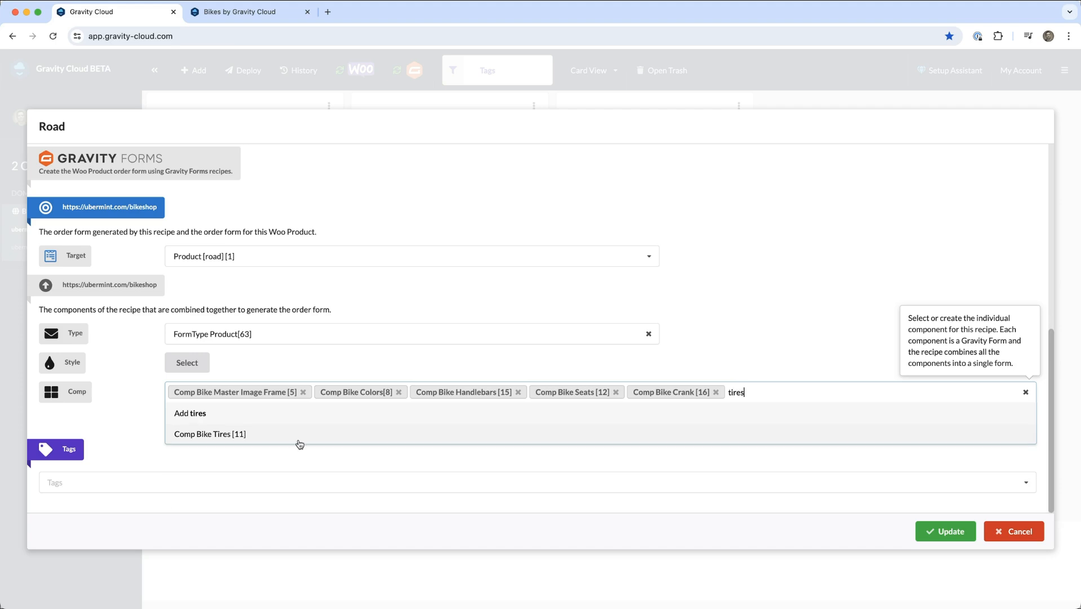
click(263, 433)
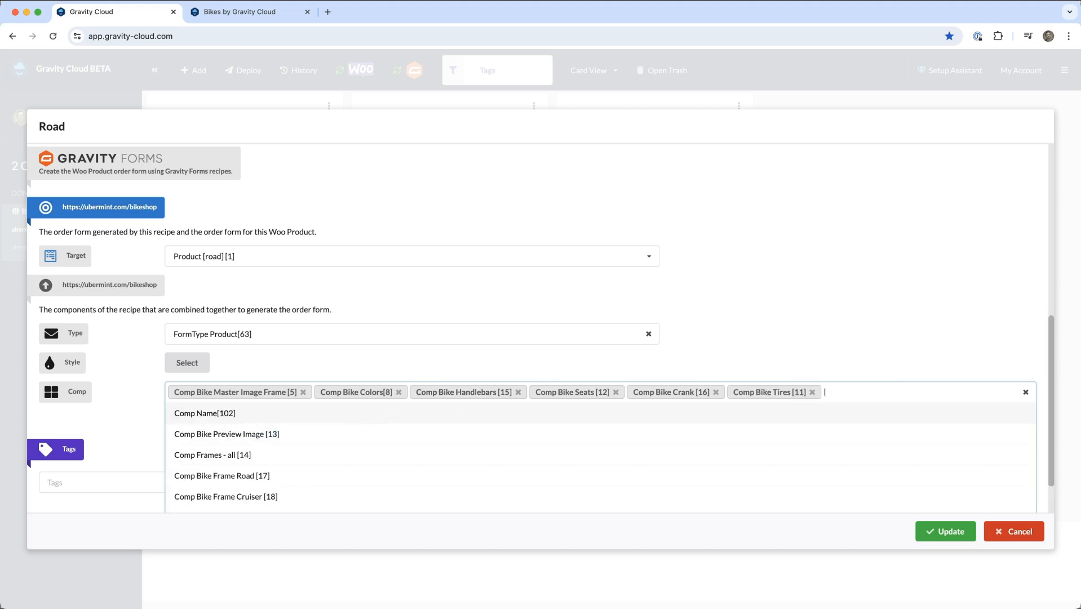
Step: Add Comp Bike JS Configurator and Comp Bike Frame Road to the Road recipe and save it
text(js)
click(263, 434)
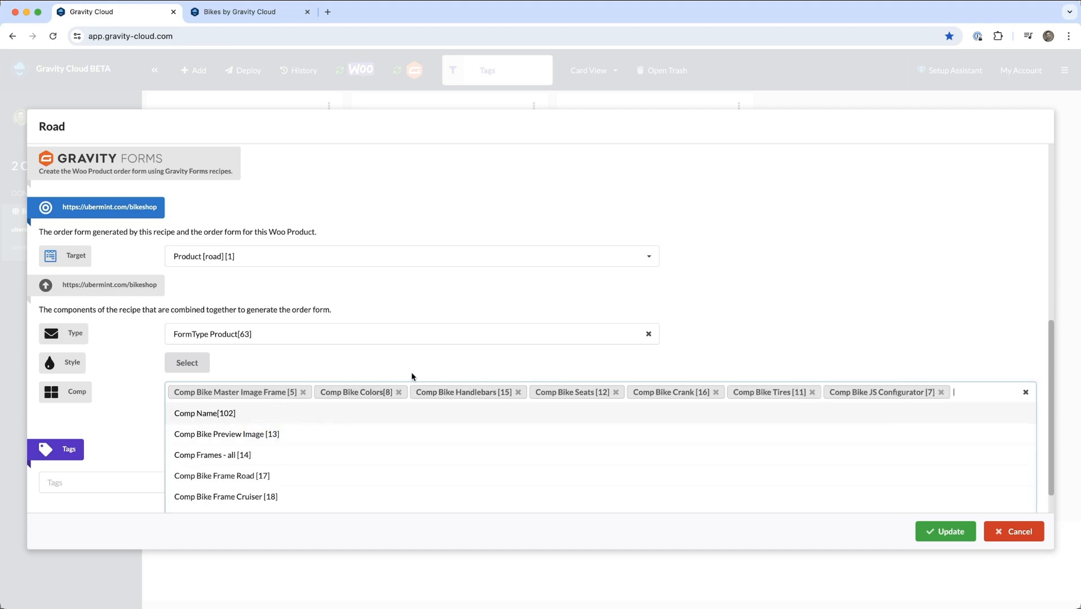
text(roa)
click(312, 442)
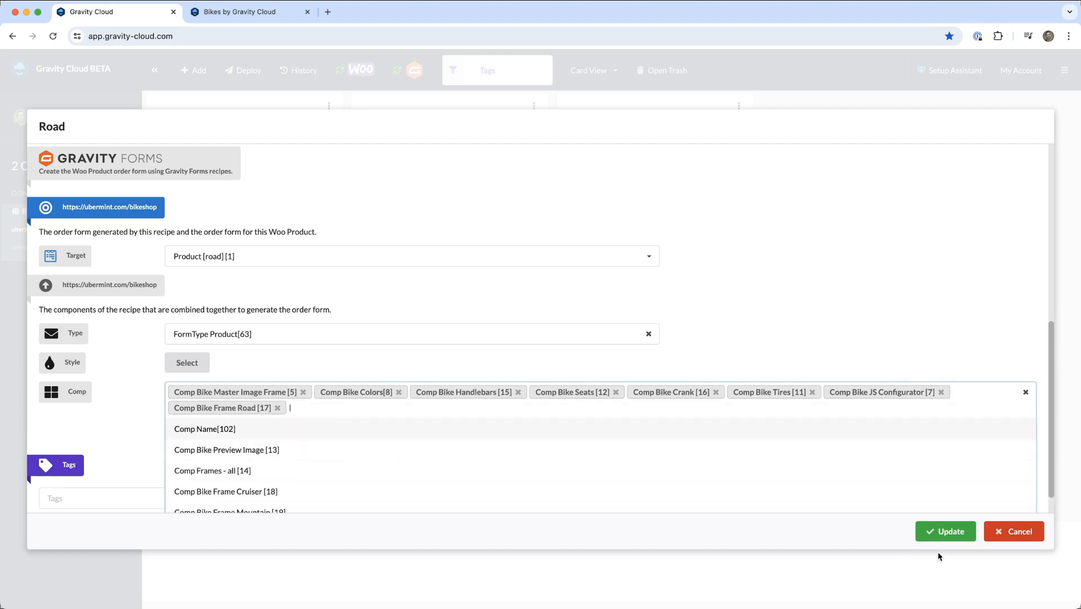
click(927, 533)
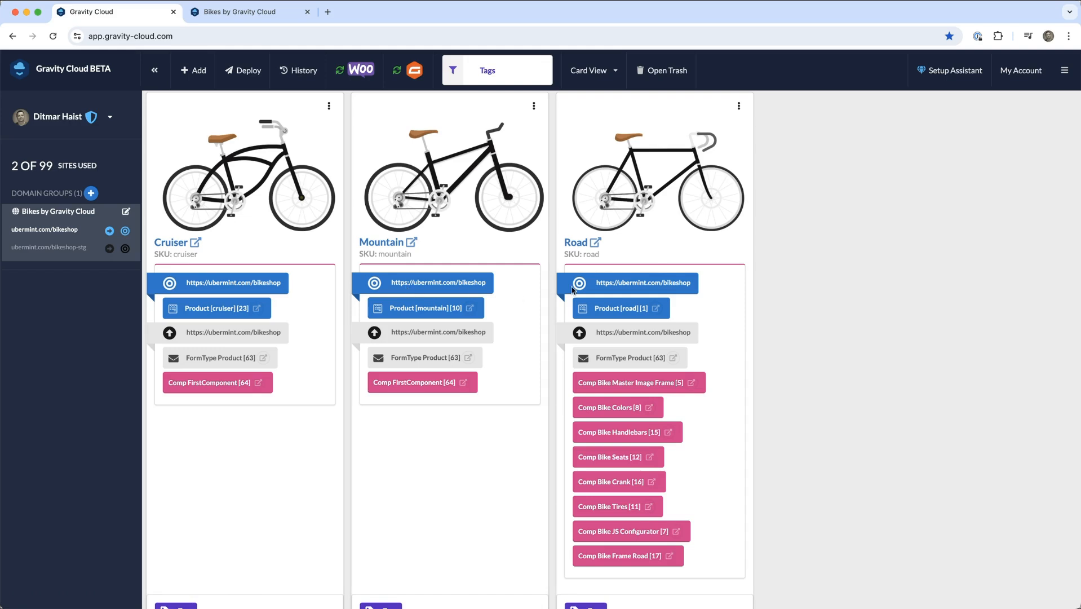
Step: Copy the Road recipe's components and paste them into the Mountain and Cruiser recipes
click(739, 105)
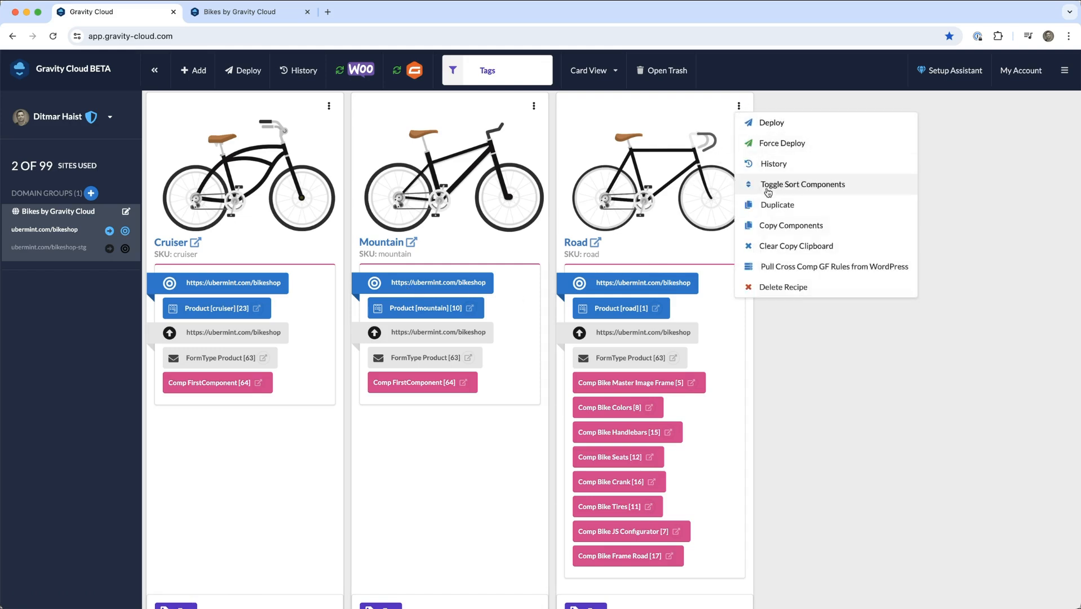
click(775, 225)
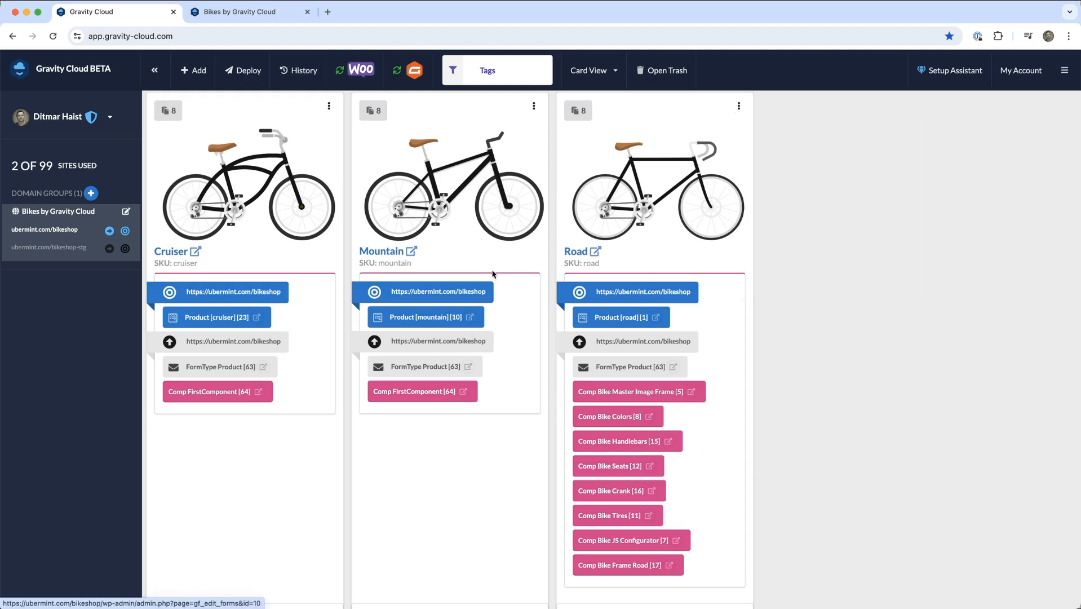
click(373, 112)
click(172, 117)
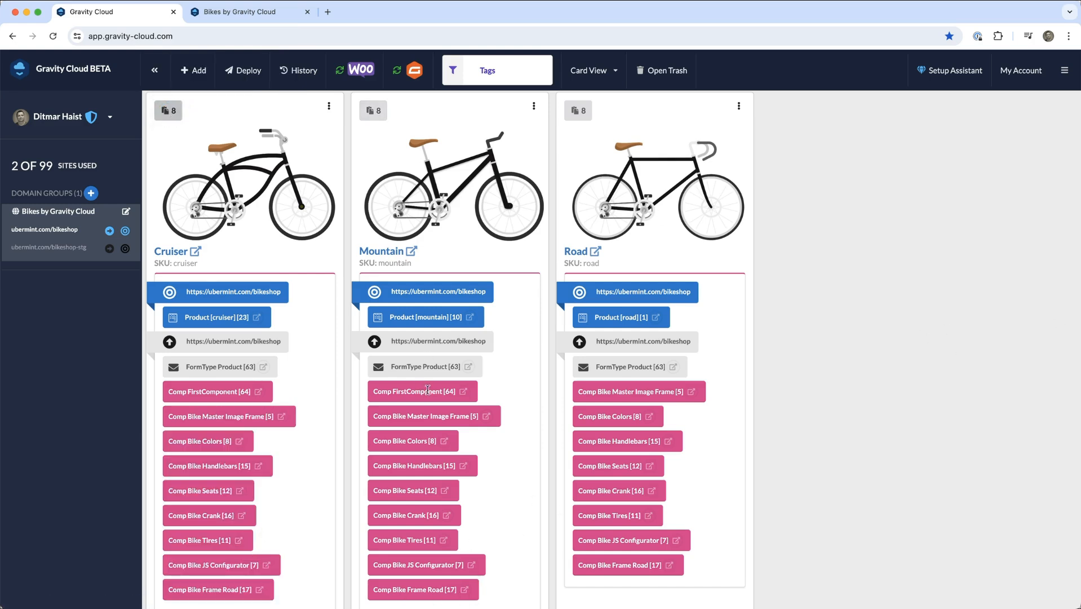
Step: Open the Mountain recipe and remove Comp FirstComponent and Comp Bike Frame Road from its components
click(447, 213)
scroll(398, 335, down, 10)
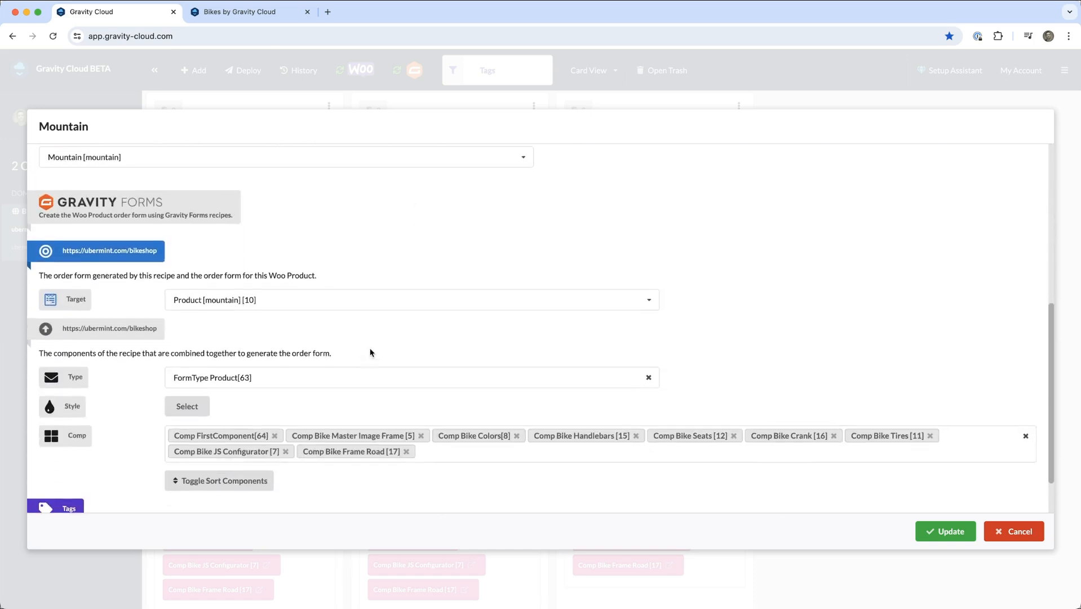
click(275, 400)
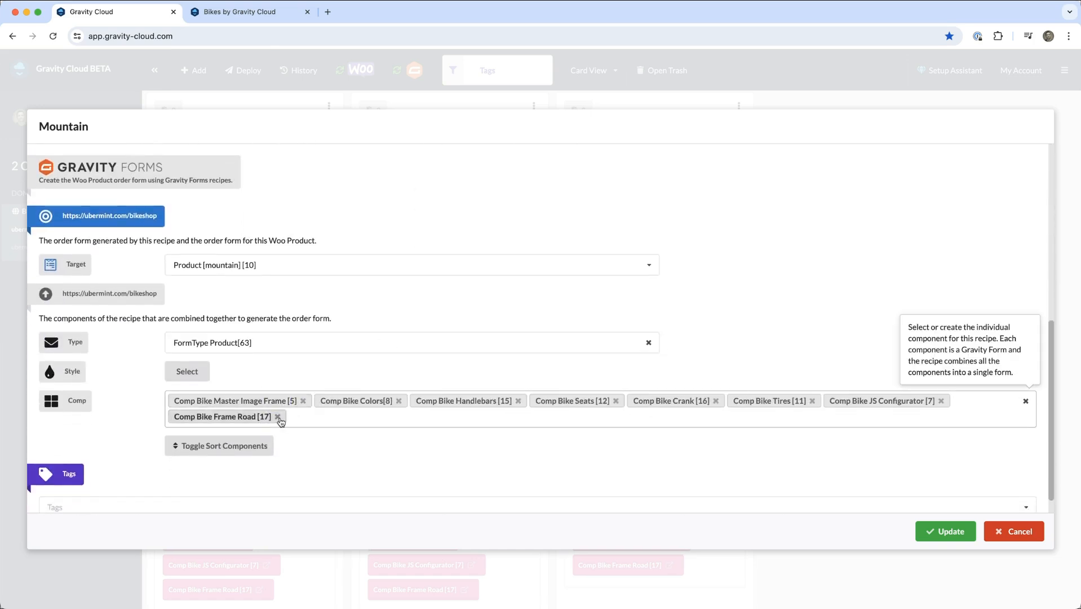
click(278, 416)
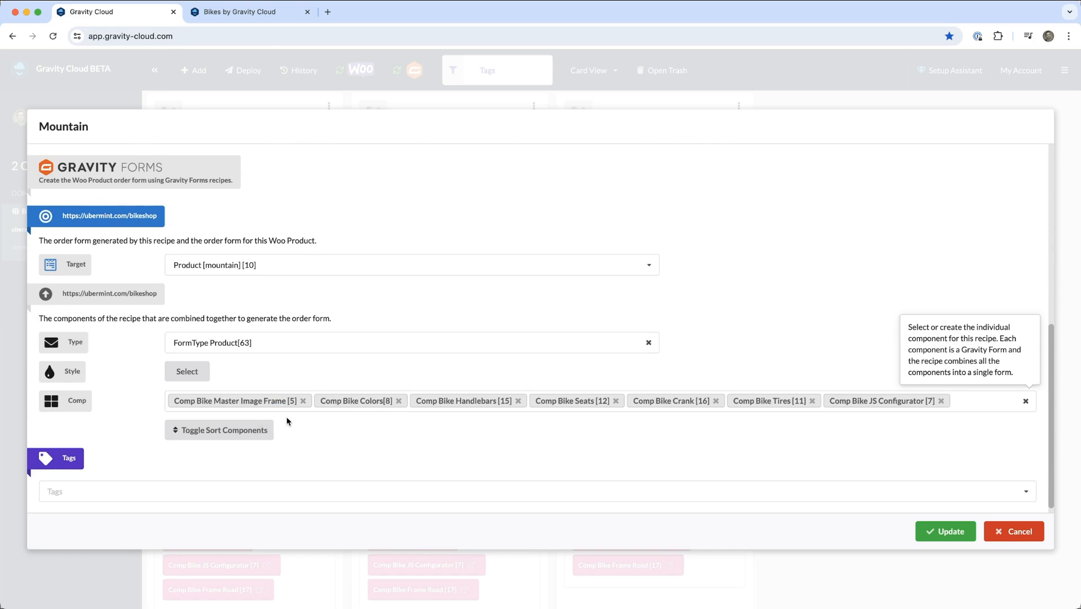
Step: Add Comp Bike Frame Mountain to the Mountain recipe's components and save the recipe
click(970, 401)
text(moun)
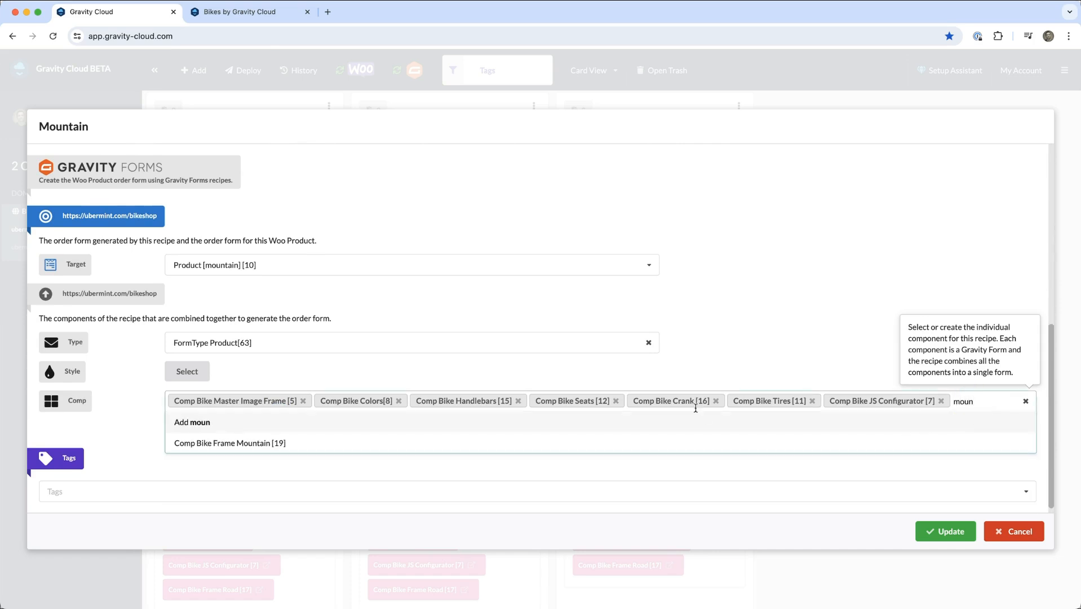
click(439, 447)
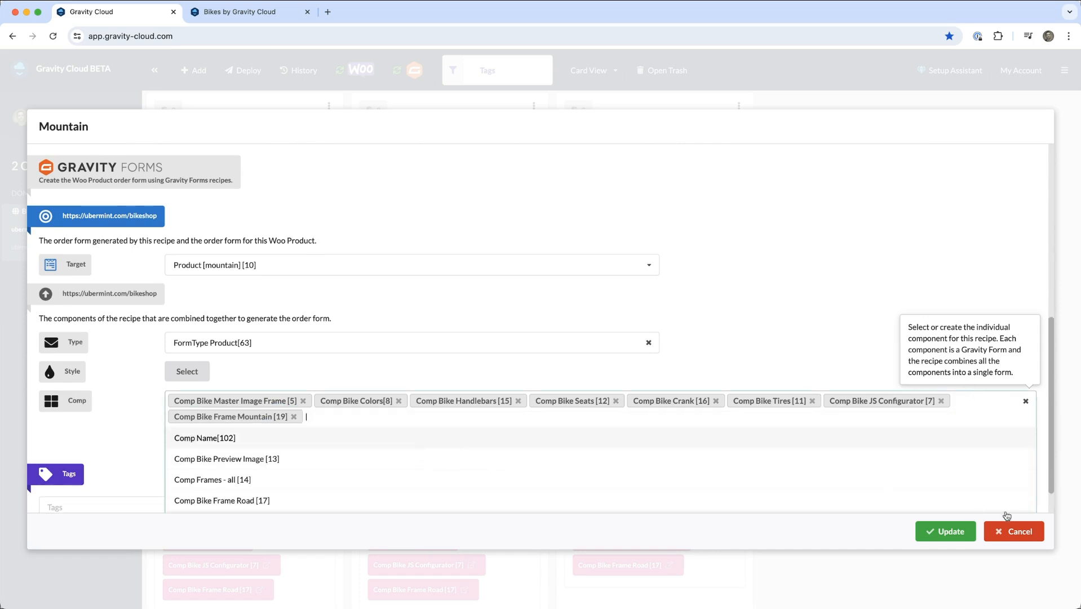
click(946, 530)
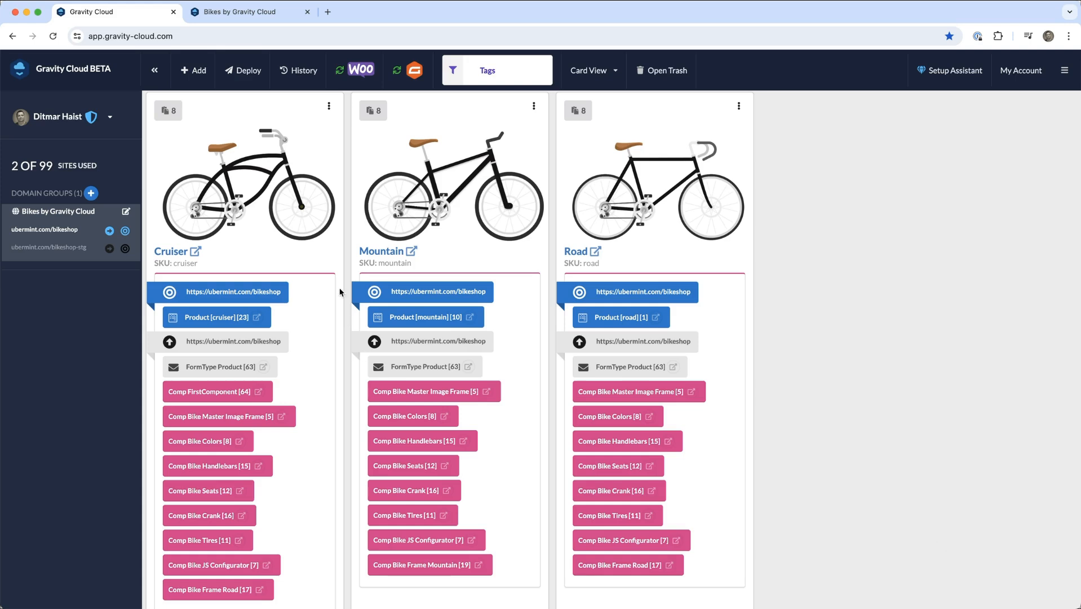
Step: Open the Cruiser recipe and remove Comp FirstComponent from its components
click(290, 218)
scroll(316, 408, down, 5)
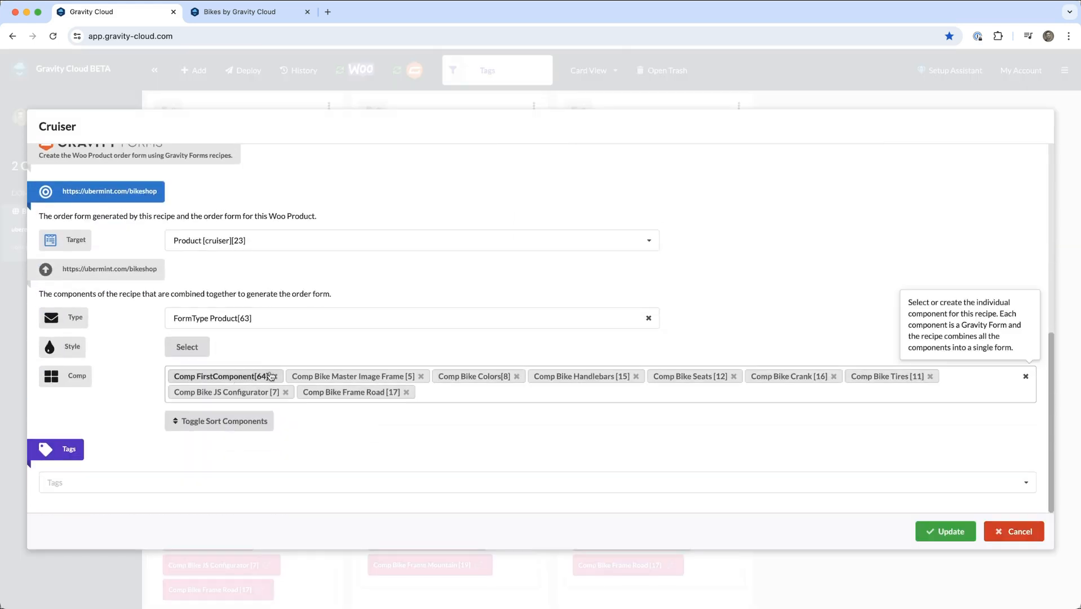
click(274, 376)
Step: Add Comp Bike Frame Cruiser to the Cruiser recipe's components and save the recipe
click(312, 390)
text(cu)
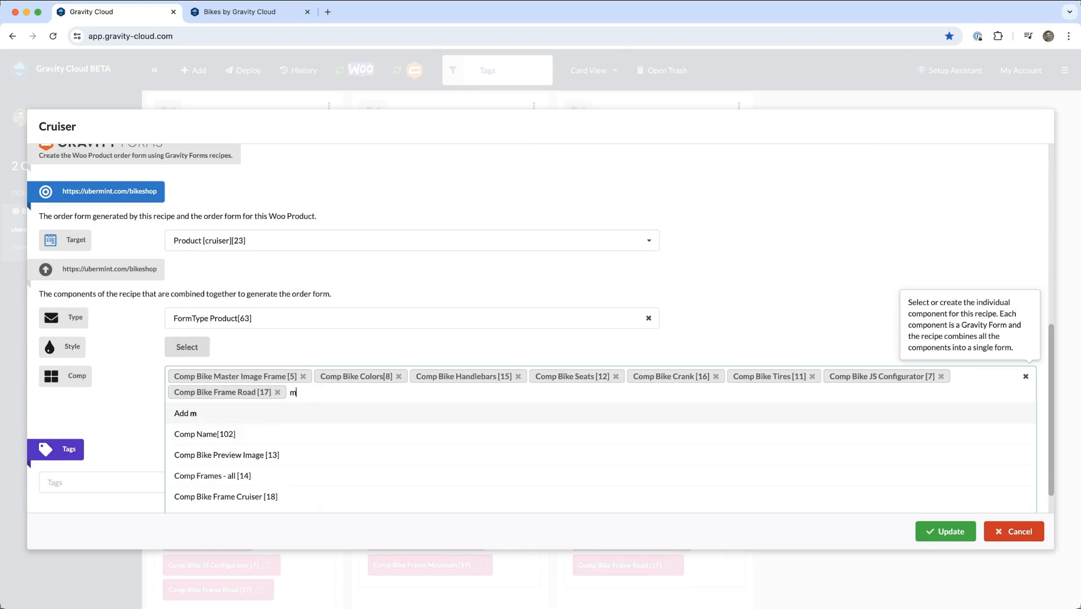
key(BackSpace)
text(r)
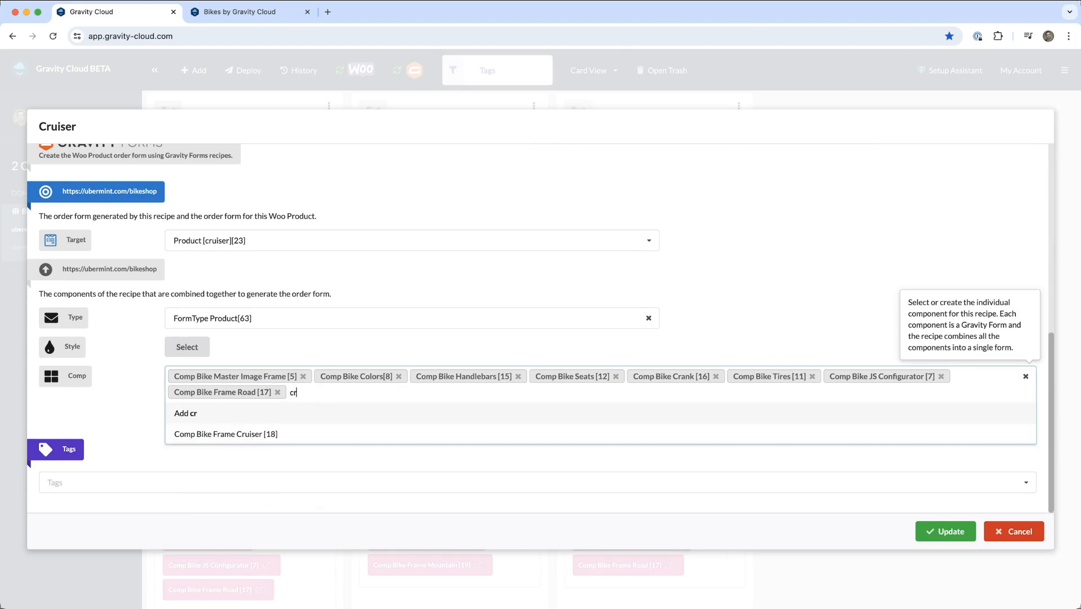
click(227, 434)
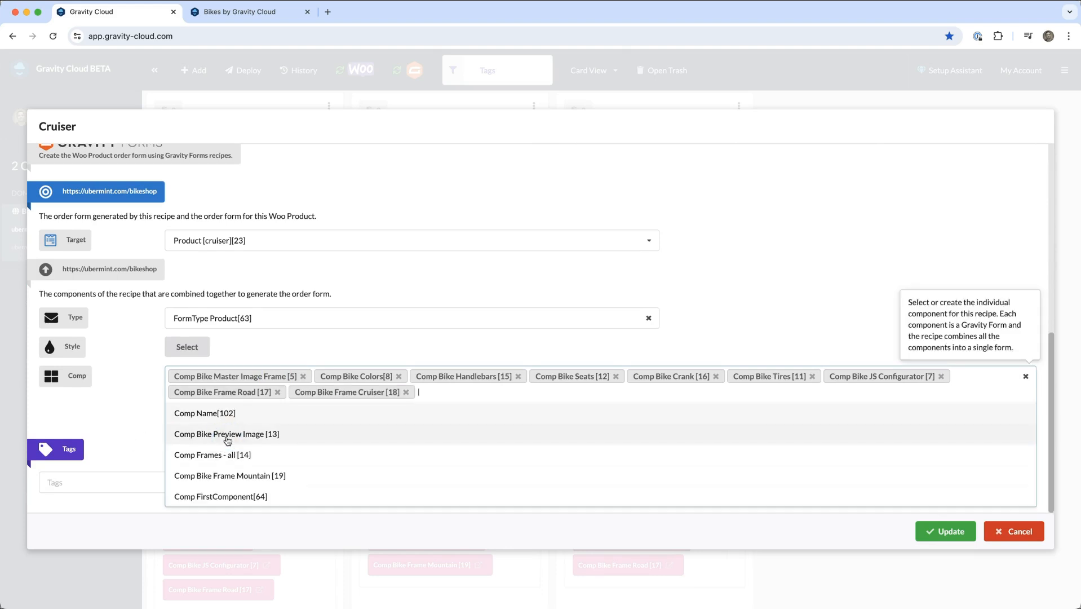
click(946, 530)
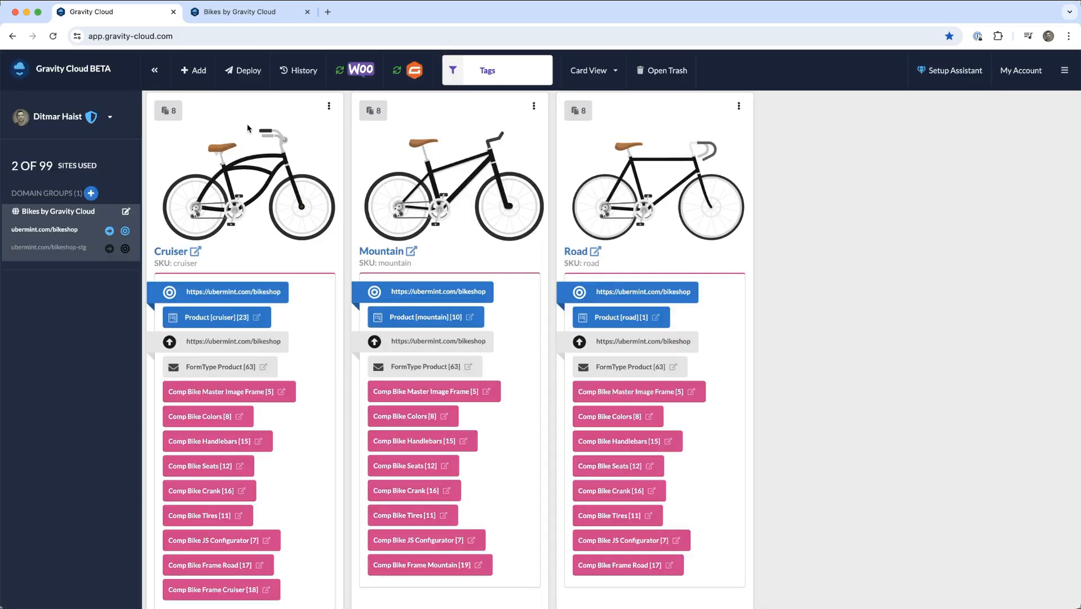
click(244, 70)
click(360, 212)
text(Fu)
click(434, 173)
click(702, 484)
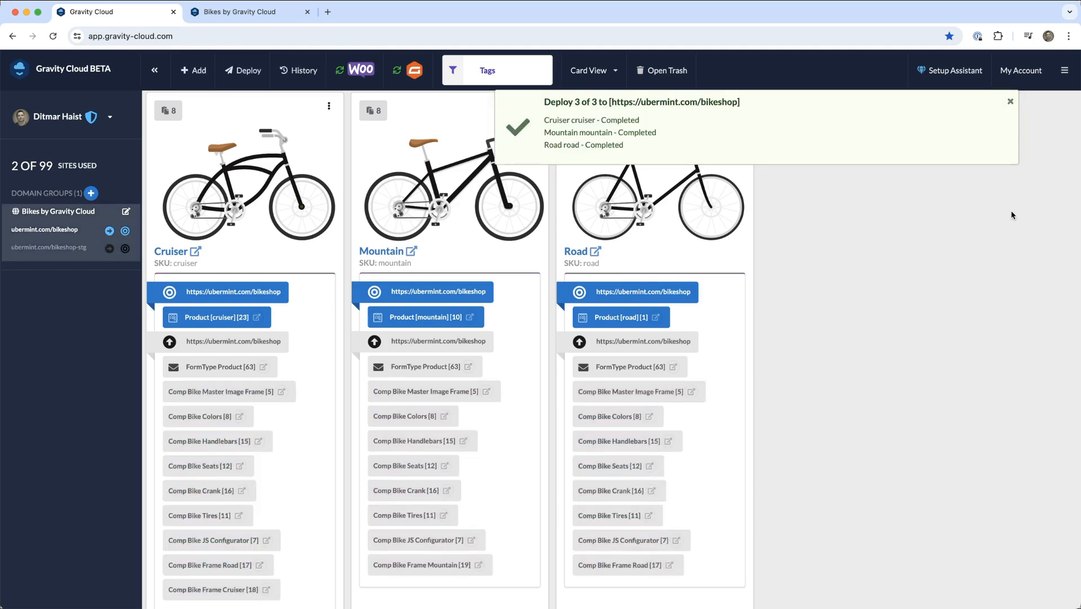
click(1009, 102)
click(225, 14)
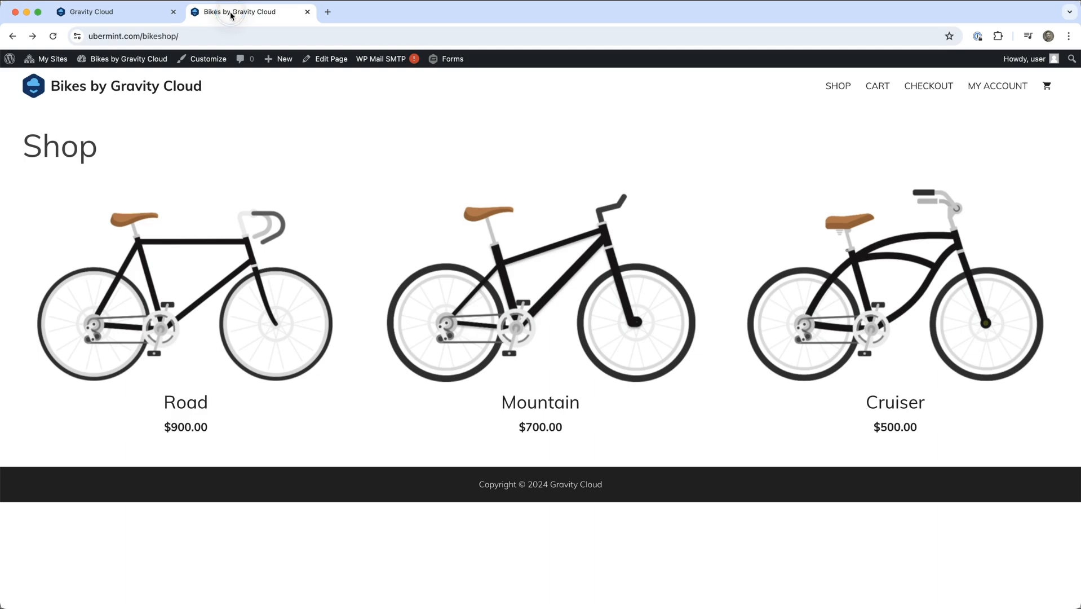
Step: Open the Road product page, look through its configurator options and return to the shop overview
click(231, 271)
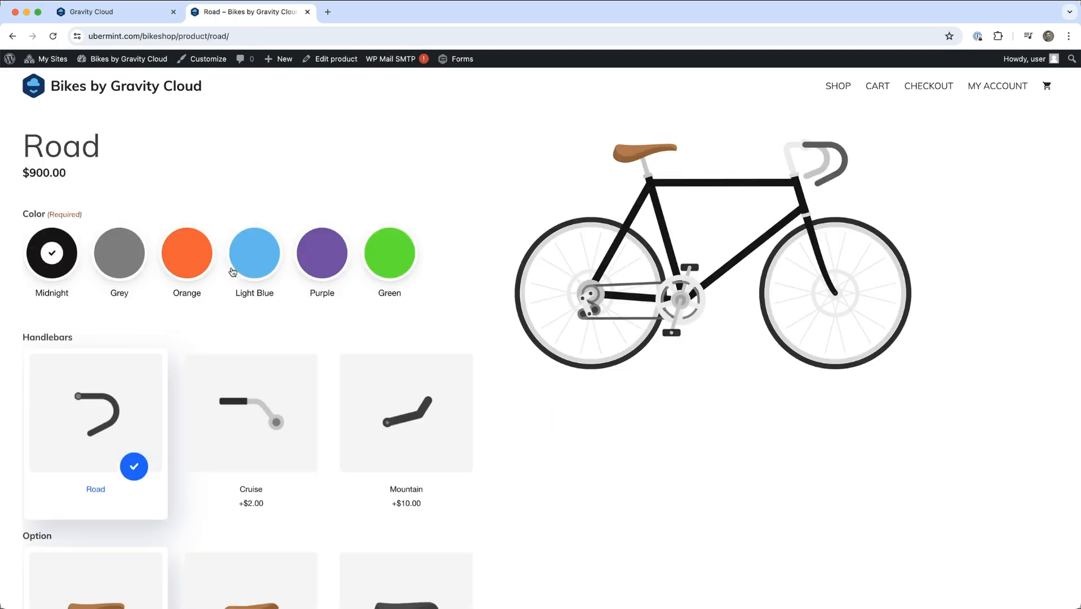
scroll(251, 279, down, 10)
scroll(251, 282, up, 10)
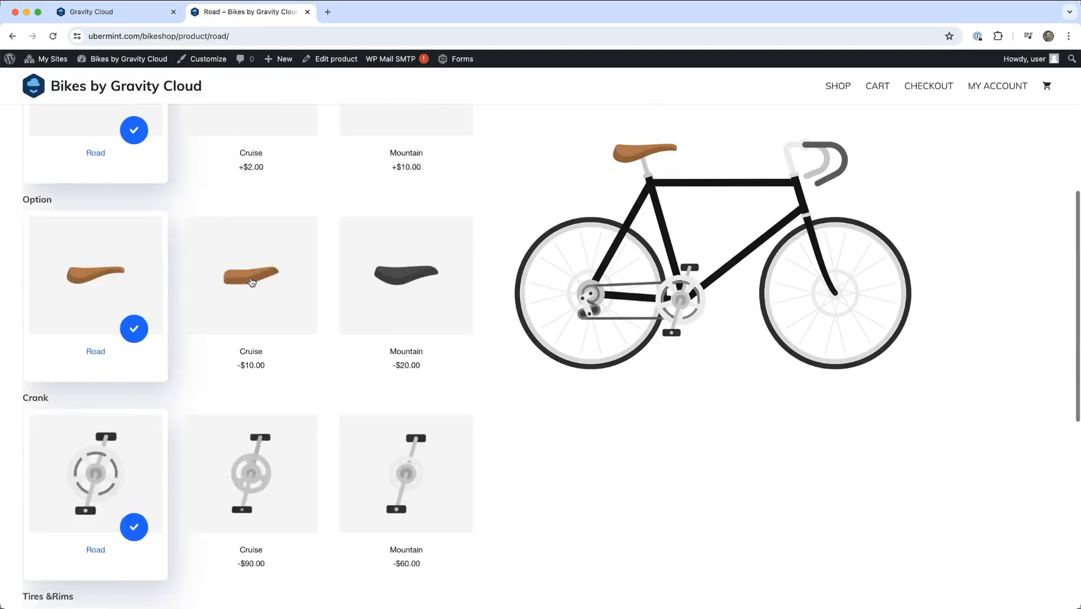
click(94, 96)
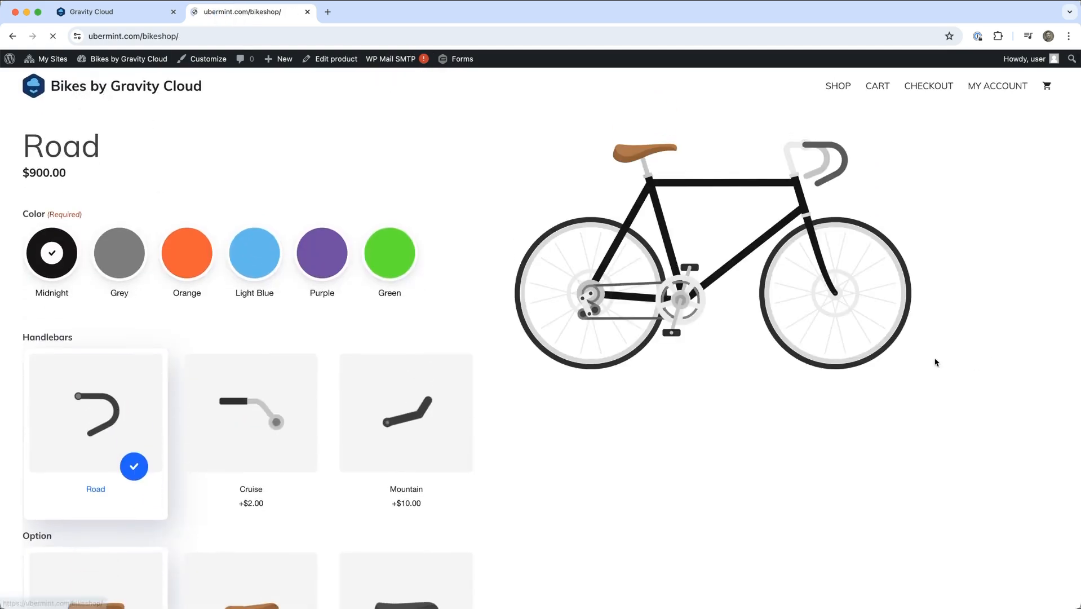
Step: Open the Cruiser product page, try the Green color on its bike preview and return to the shop overview
click(843, 300)
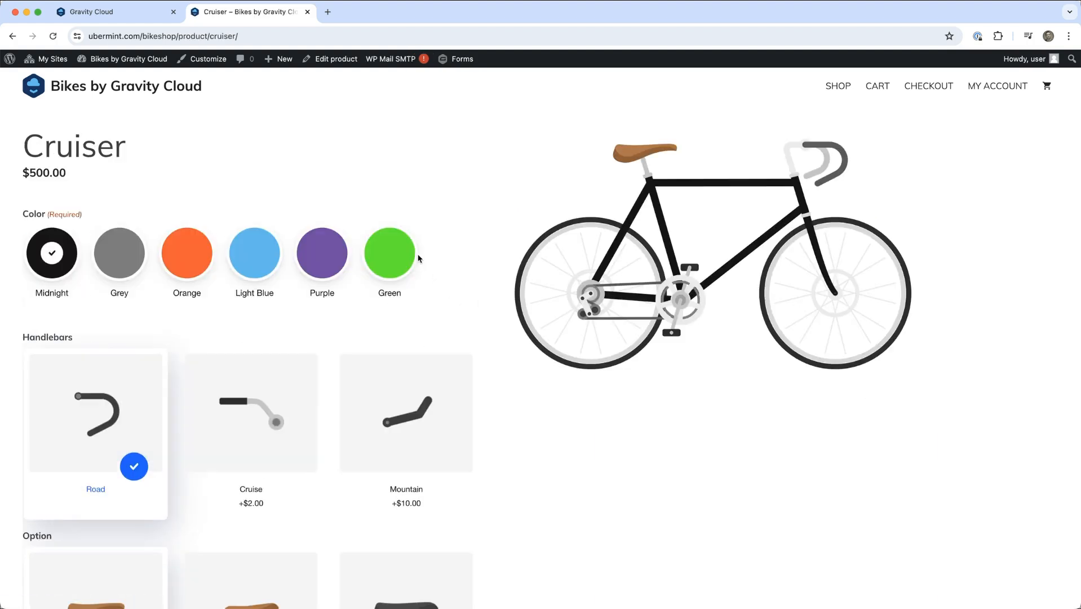
click(390, 255)
click(12, 36)
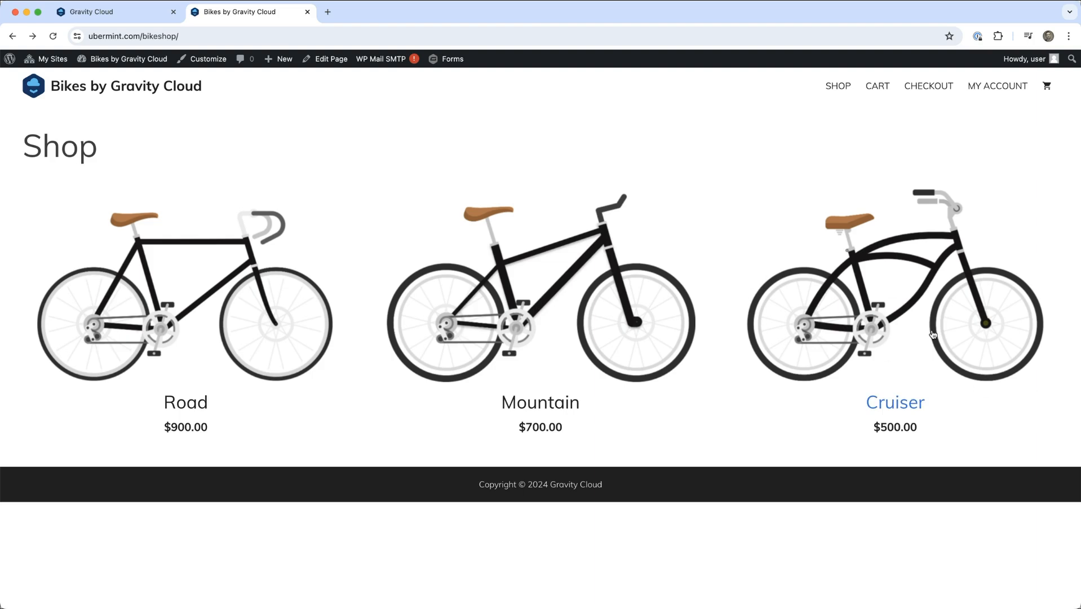
Step: Switch back to Gravity Cloud, remove Comp Bike Frame Road from the Cruiser recipe's components and save the recipe
click(96, 12)
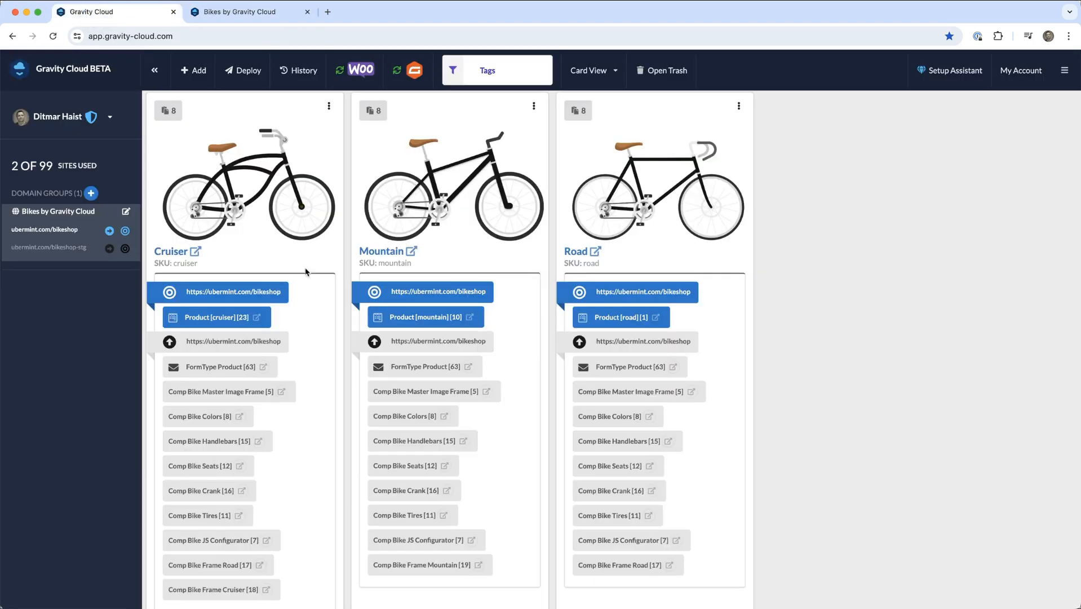
scroll(306, 271, down, 4)
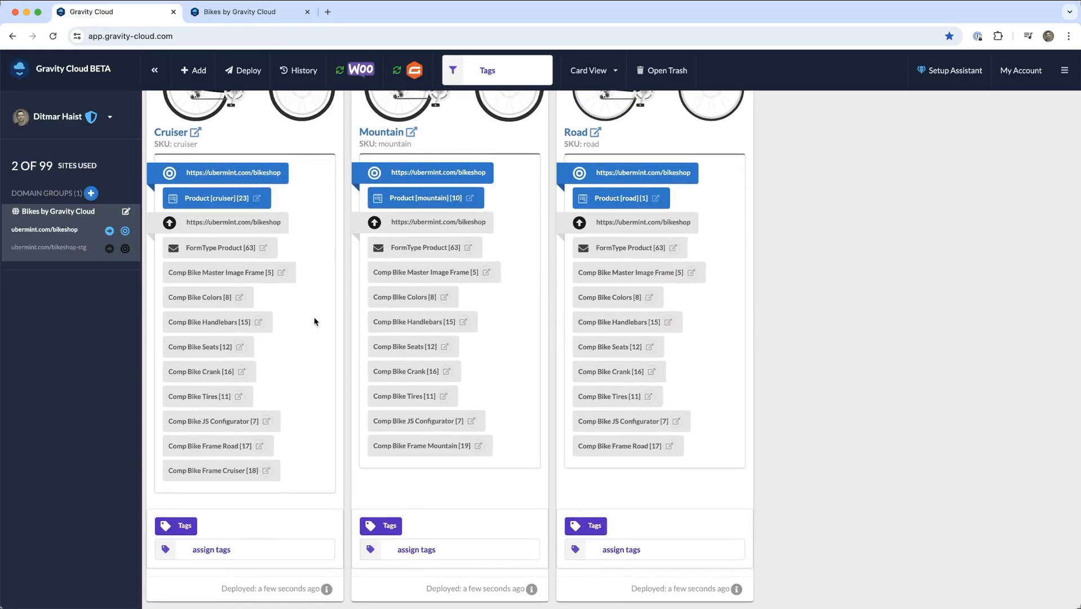
click(302, 321)
scroll(321, 333, down, 8)
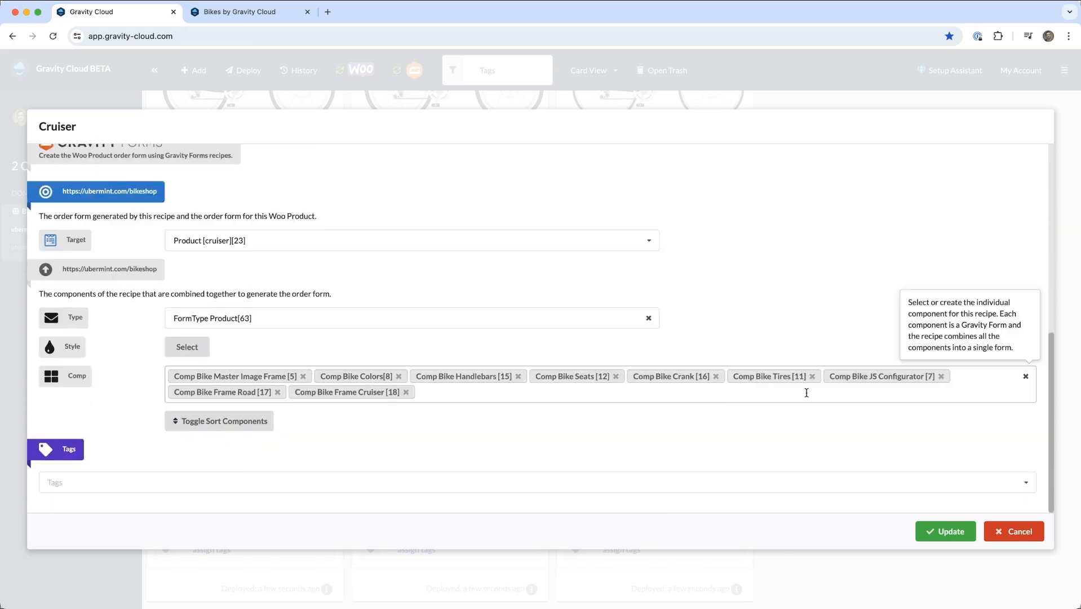
click(277, 392)
click(1029, 532)
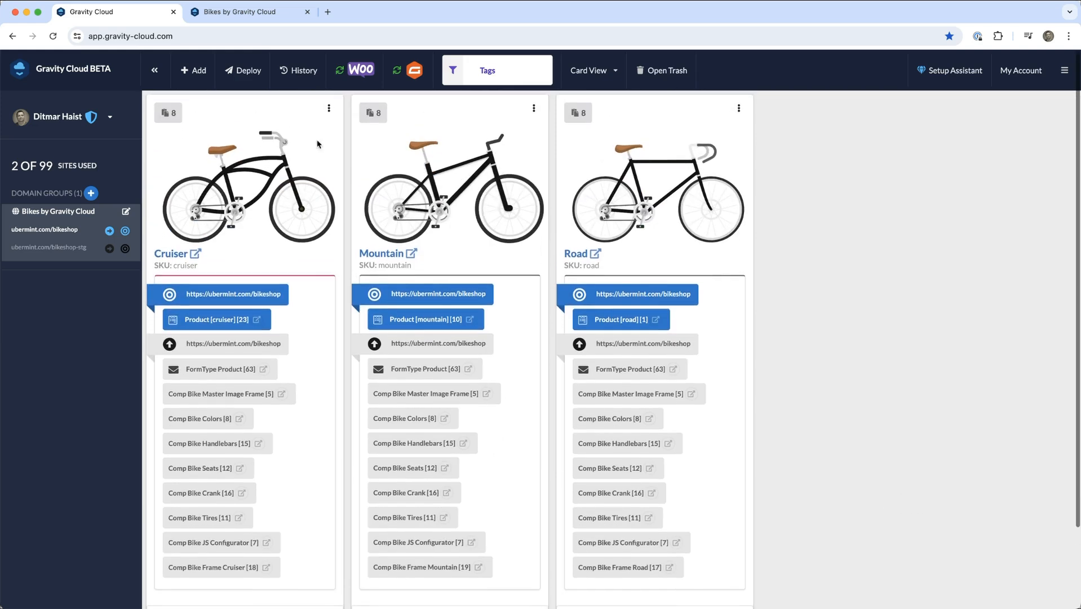
click(328, 108)
click(355, 123)
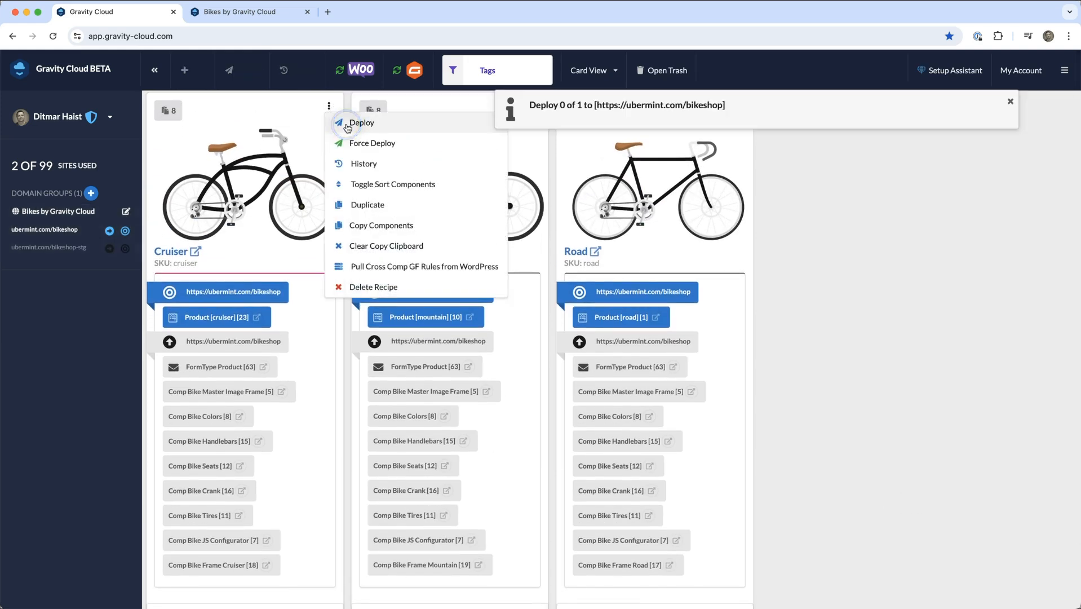
click(226, 12)
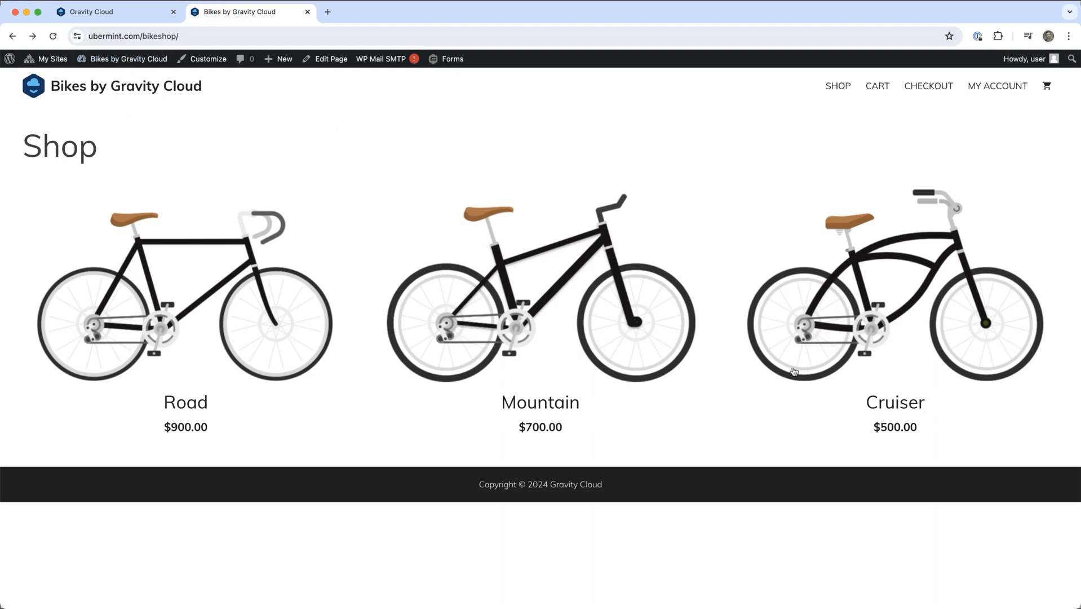
Step: Open the Cruiser product page and test the Purple color with the Cruise, Mountain and Road handlebars
click(866, 326)
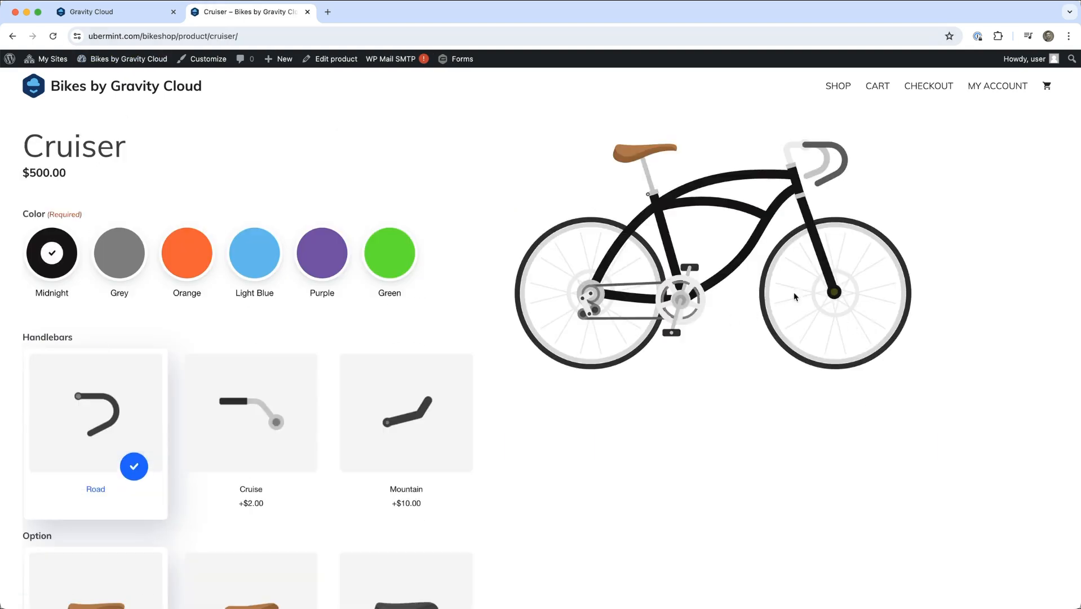
click(324, 264)
click(257, 441)
click(394, 442)
click(124, 438)
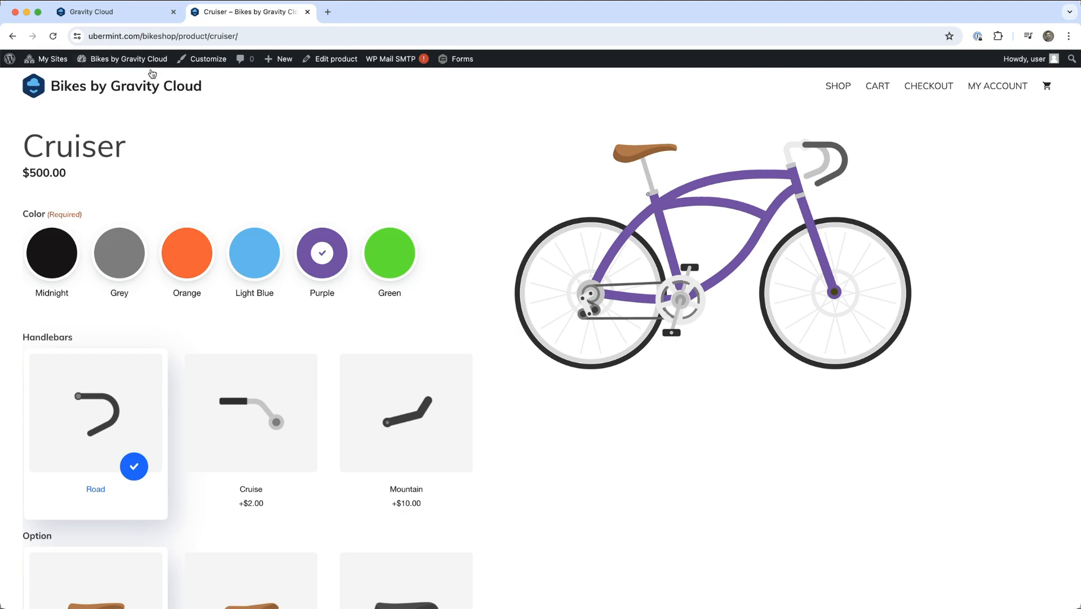
Step: Switch back to Gravity Cloud, dismiss the deployment notice and duplicate the Road recipe
click(141, 13)
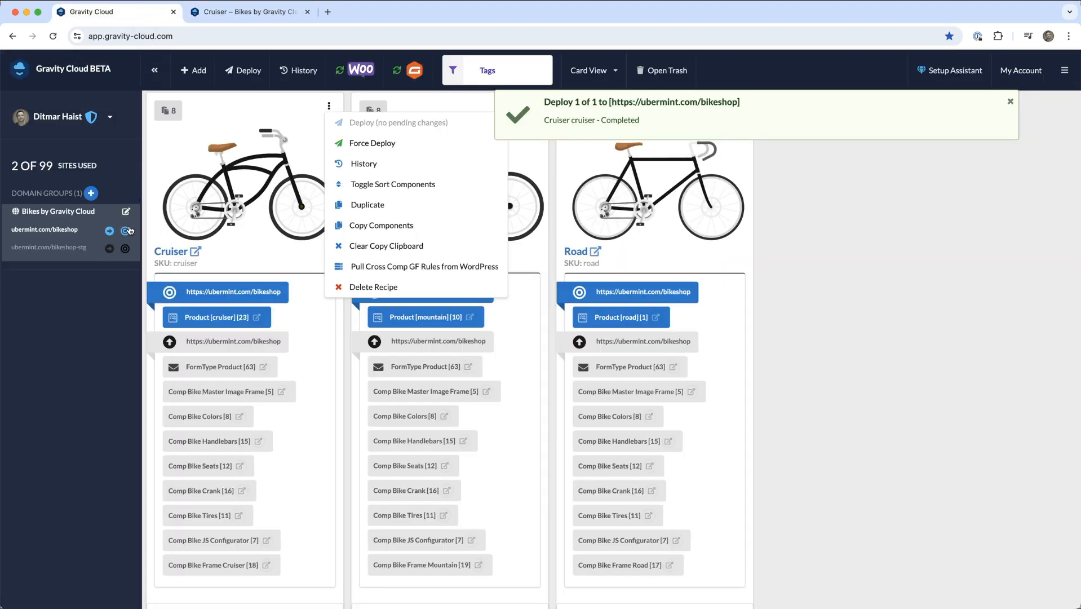
click(1011, 101)
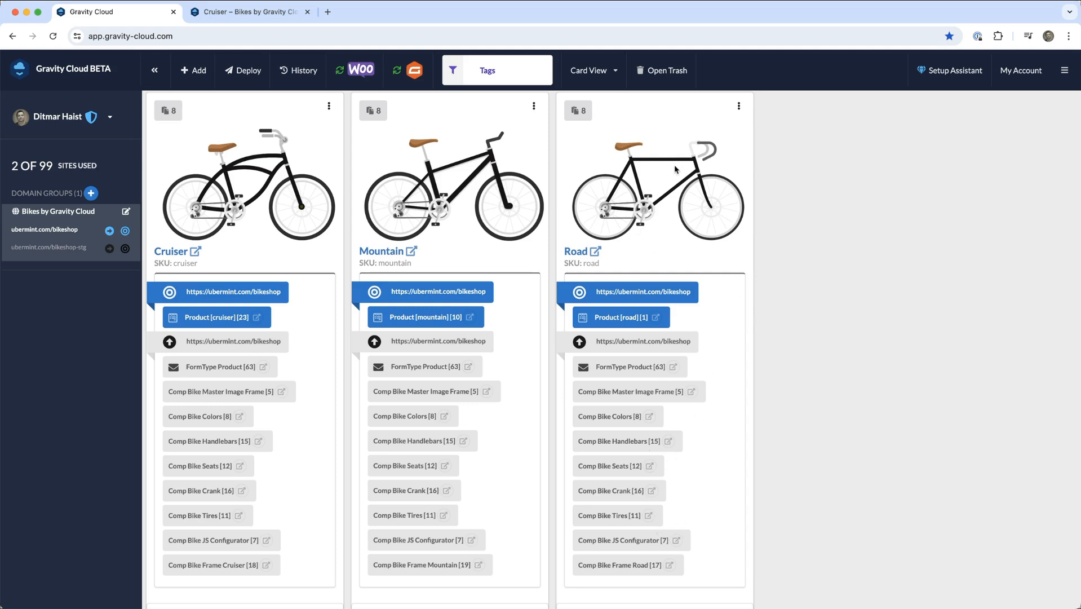
click(739, 106)
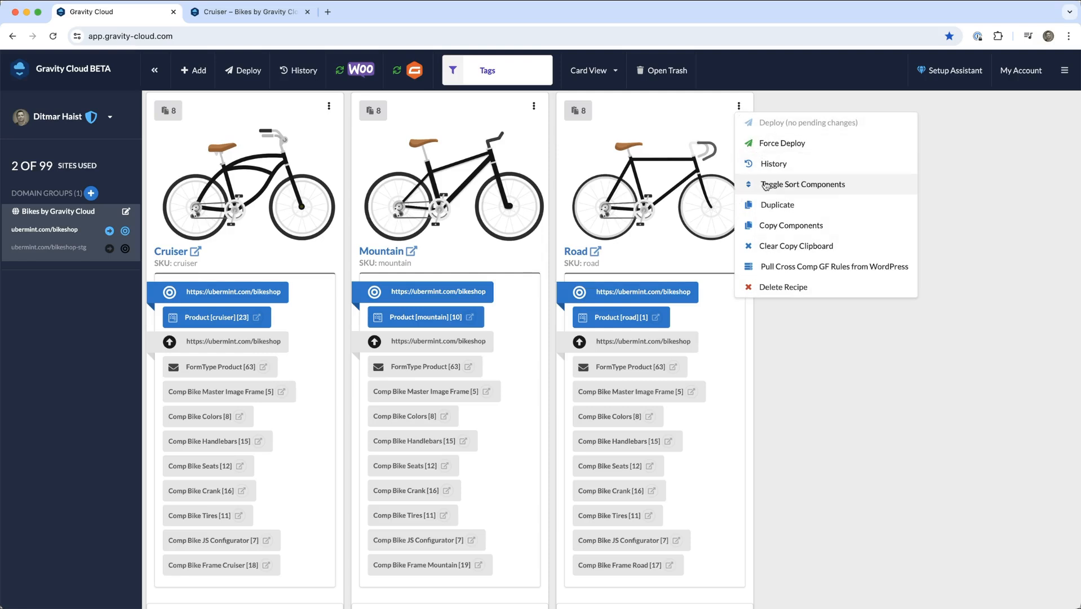
click(777, 204)
click(987, 168)
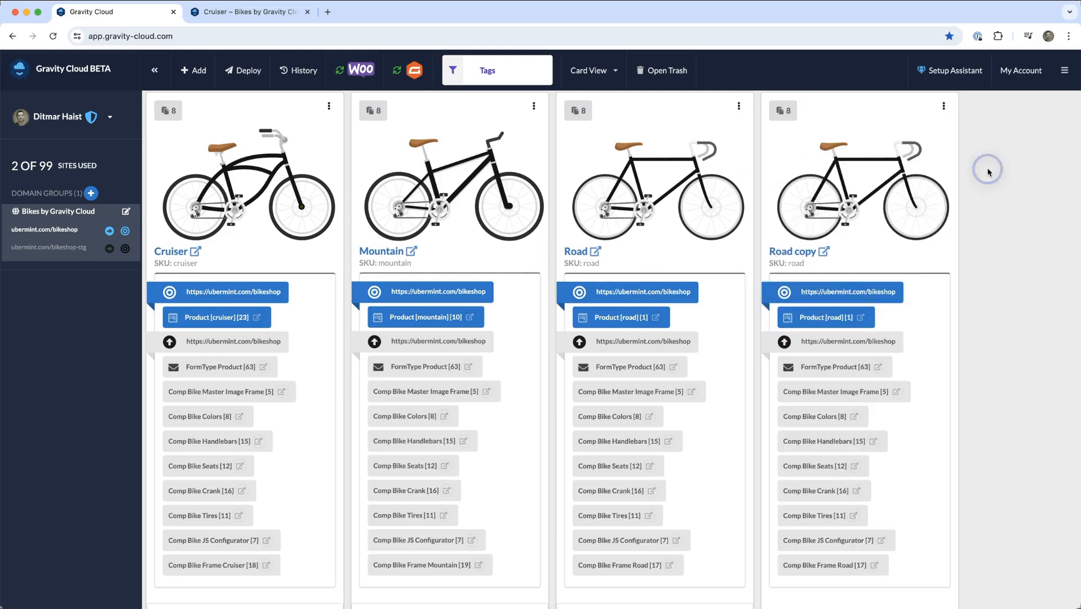
Step: Assign tag A to the Road recipe and tag B to the Road copy recipe
scroll(954, 307, down, 3)
click(699, 553)
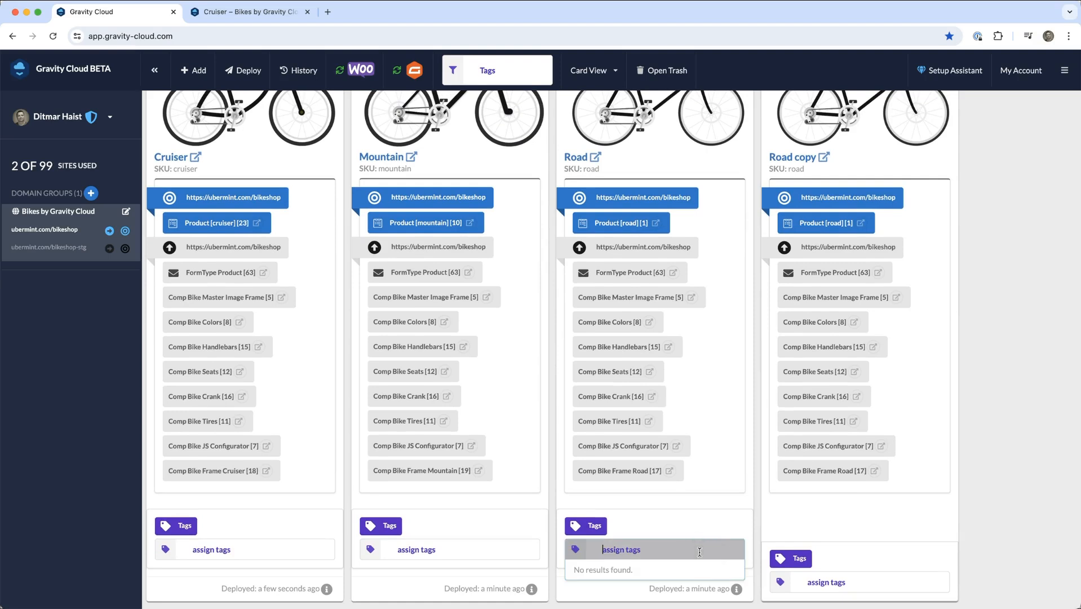
text(A)
key(Return)
click(852, 581)
text(B)
key(Return)
click(1000, 485)
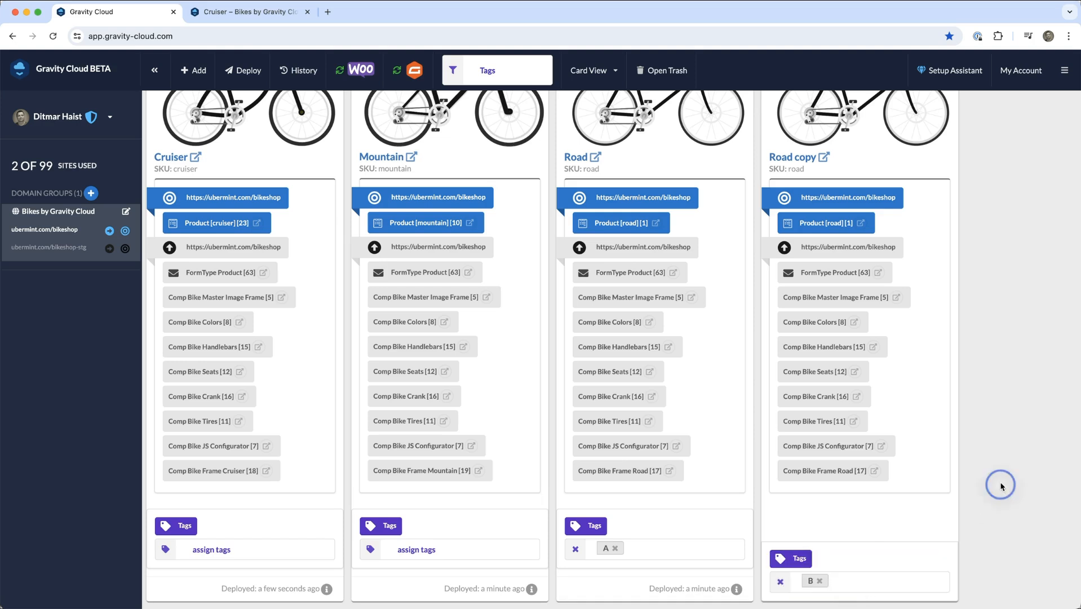
Step: Filter the recipes by tag A and replace that filter with tag B
scroll(610, 501, up, 3)
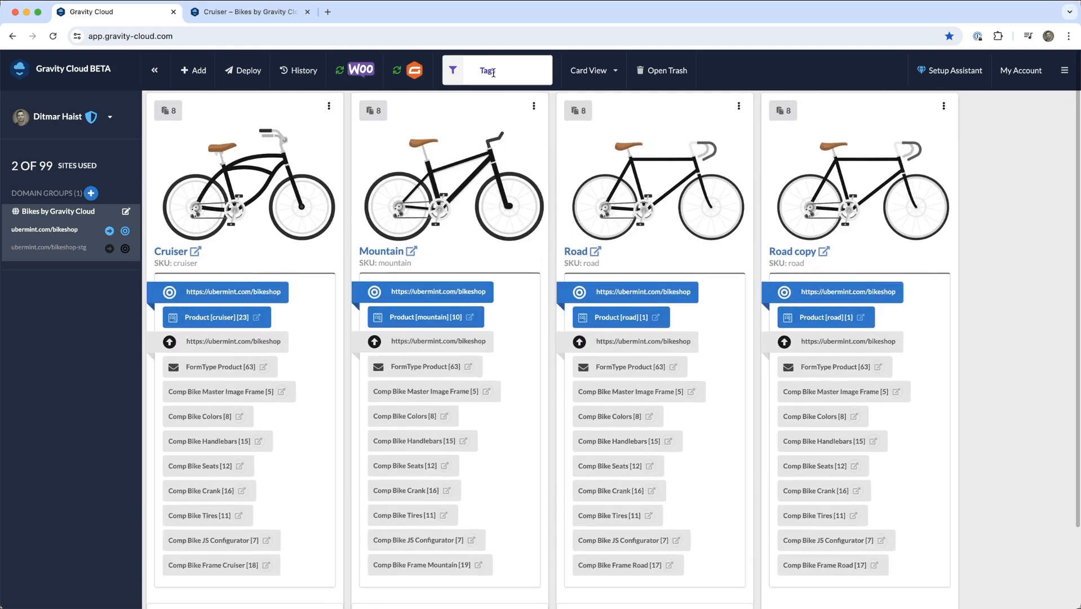
click(479, 70)
click(464, 97)
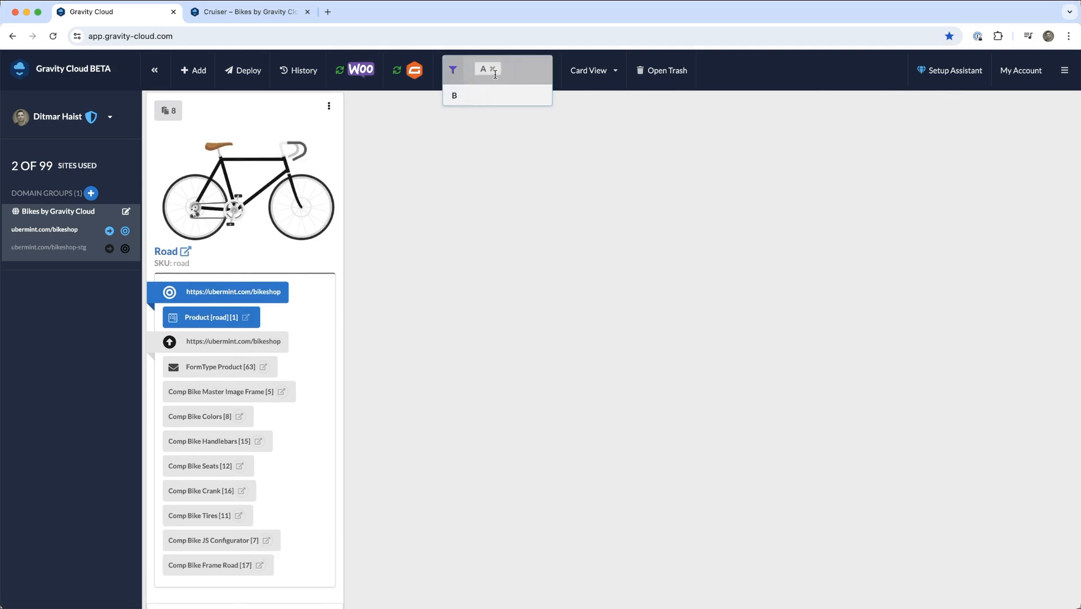
click(493, 70)
click(461, 112)
click(612, 279)
scroll(286, 322, down, 2)
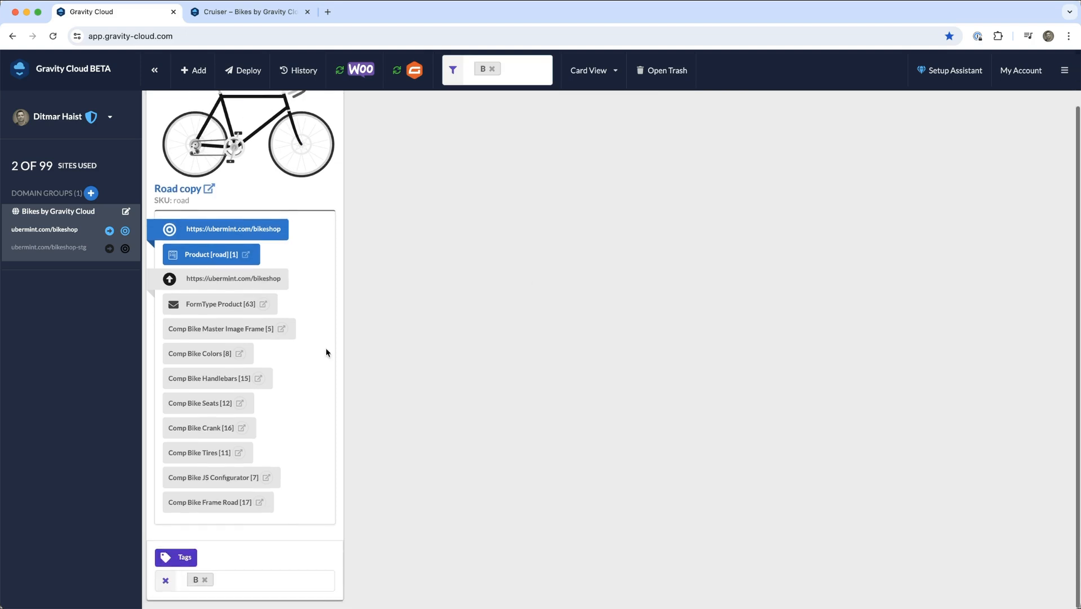
scroll(267, 248, up, 2)
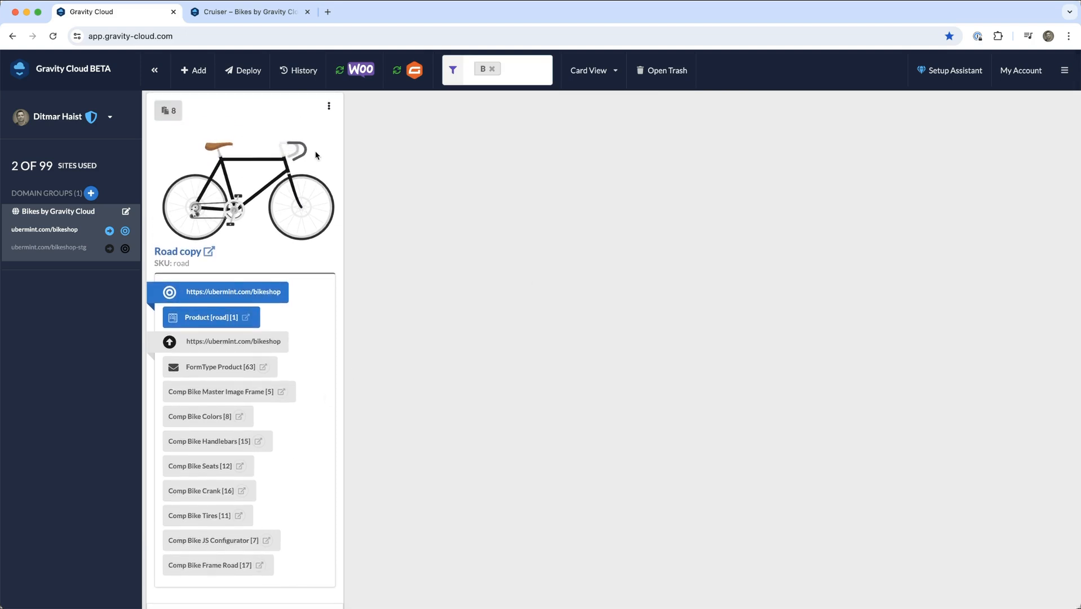
Step: Reorder the Road copy recipe's components so Tires, Crank, Seats and Handlebars follow Comp Bike Colors in that order
click(329, 106)
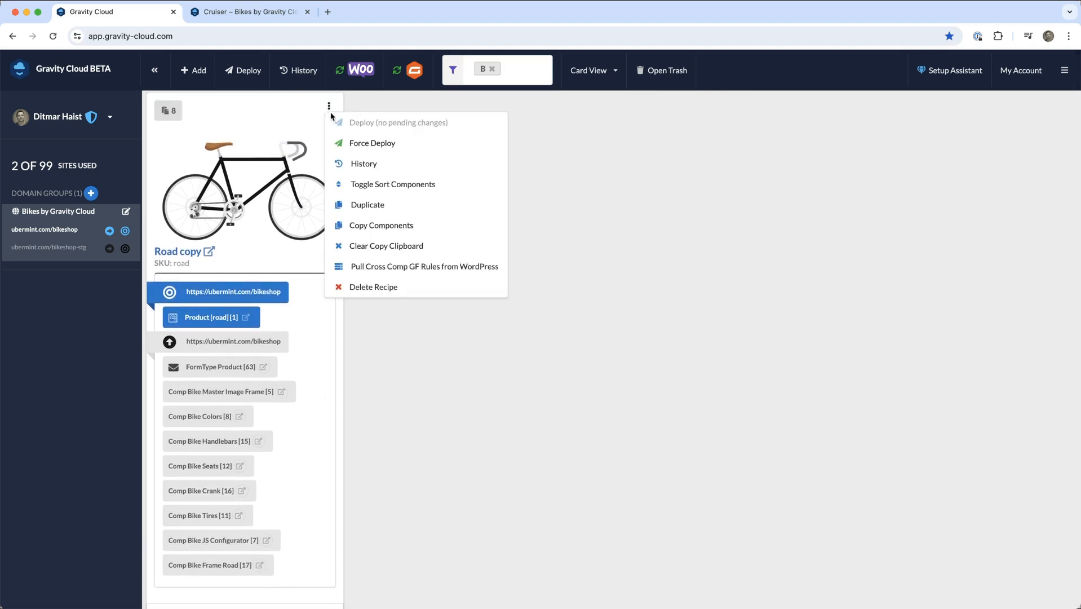
click(355, 182)
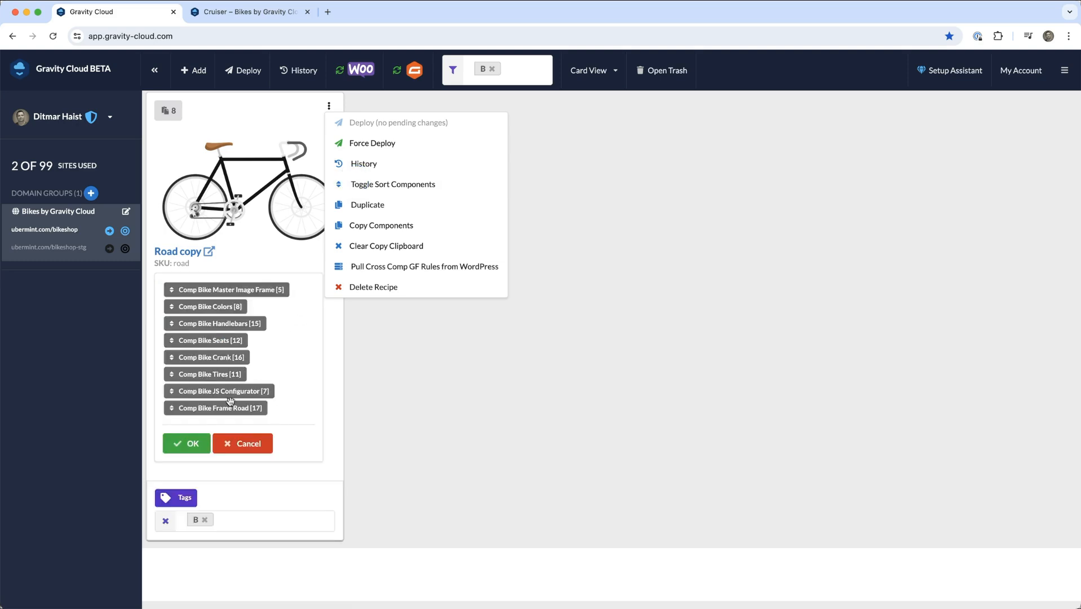
drag(210, 376, 210, 323)
mouse_move(207, 348)
mouse_down()
mouse_move(206, 333)
mouse_move(207, 356)
mouse_up()
click(189, 443)
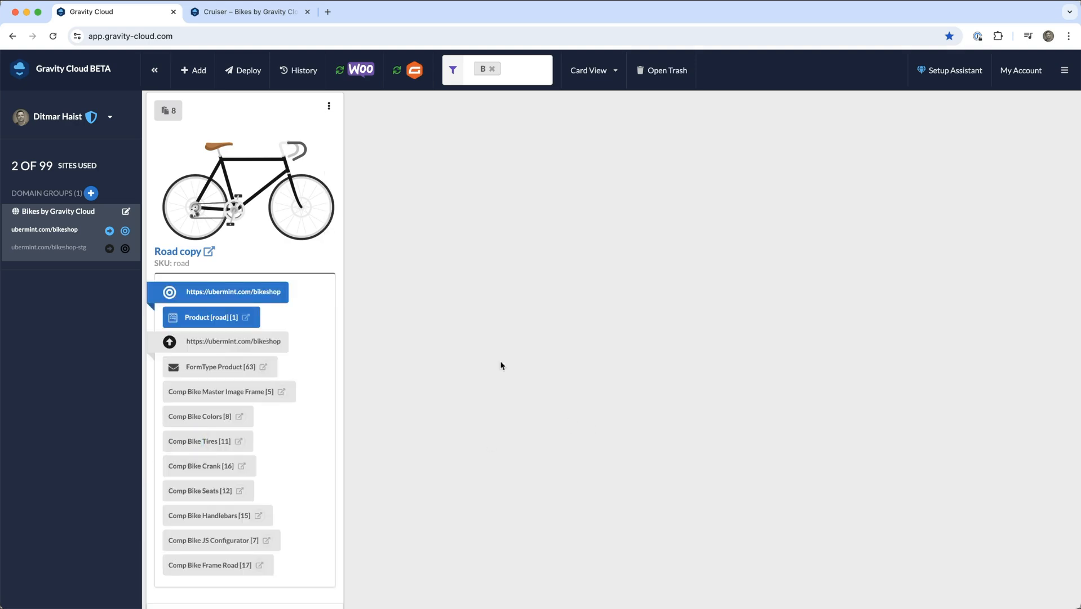
click(329, 105)
click(363, 144)
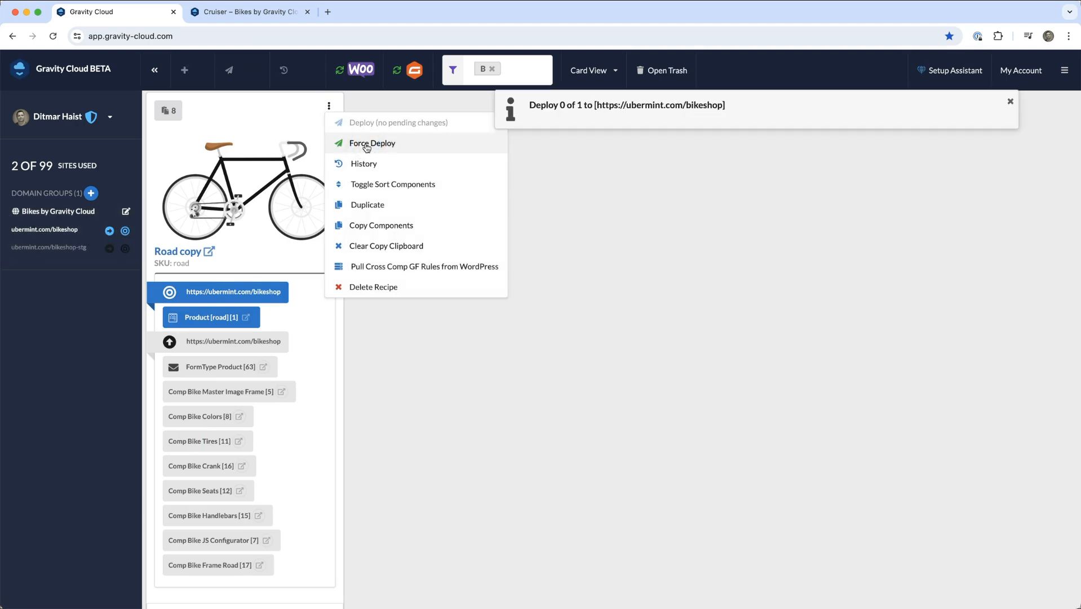
click(684, 486)
click(261, 8)
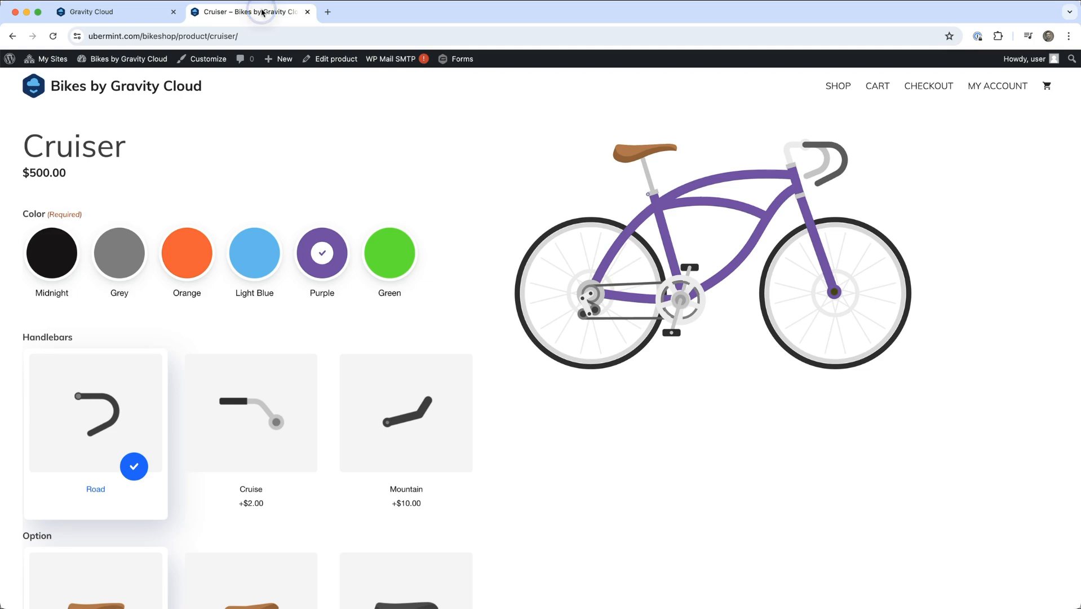
Step: Open the Road product page and test Cruiser tires, the Cruise crank, the Mountain seat and Cruise handlebars
click(123, 95)
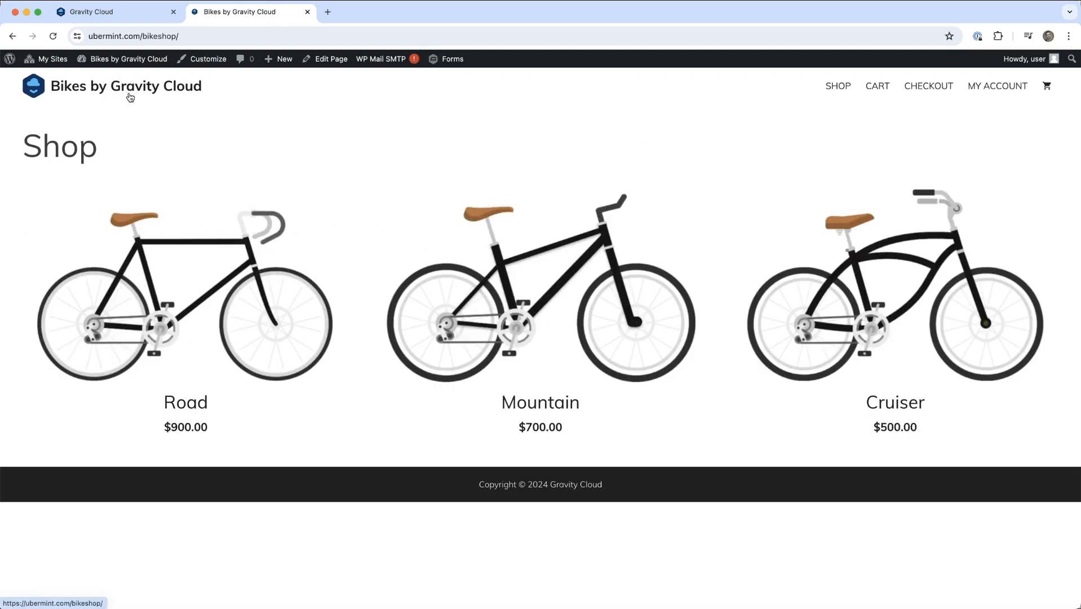
click(292, 304)
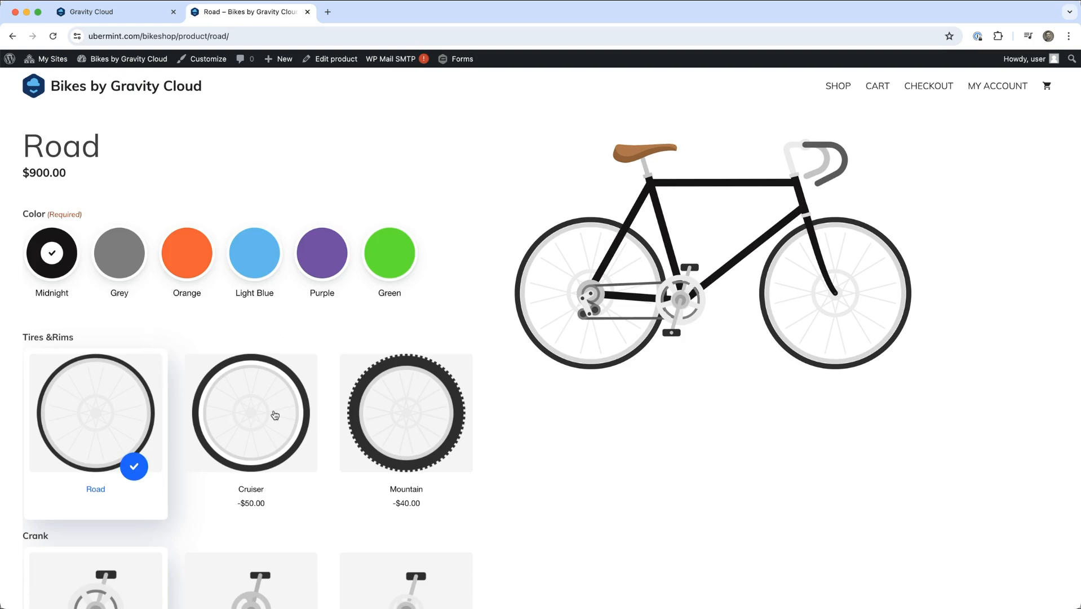
click(275, 415)
scroll(275, 415, down, 5)
click(277, 411)
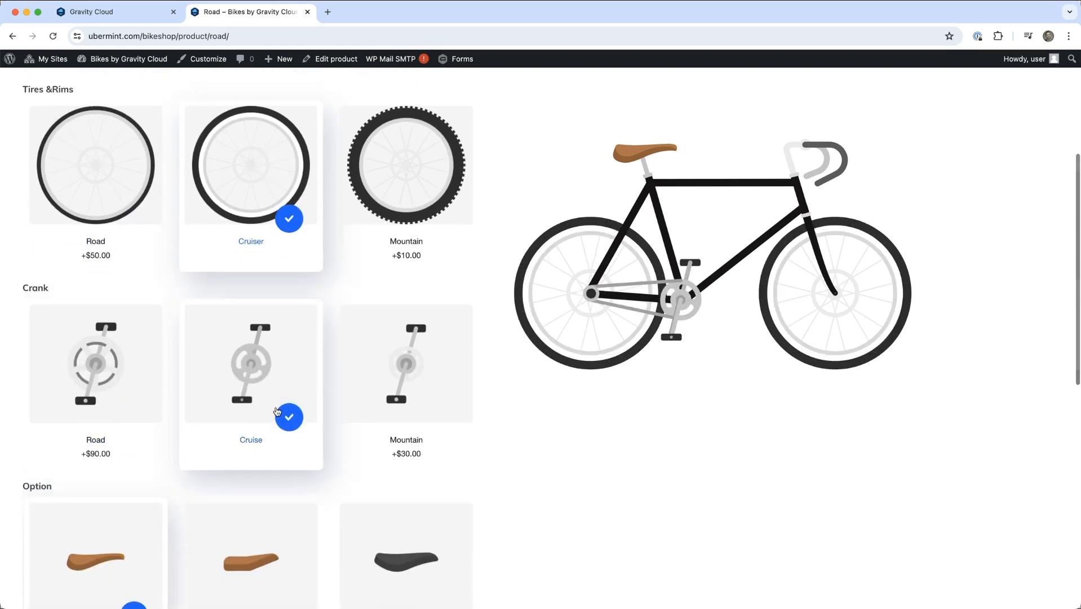
scroll(422, 403, down, 5)
click(410, 320)
scroll(293, 350, down, 5)
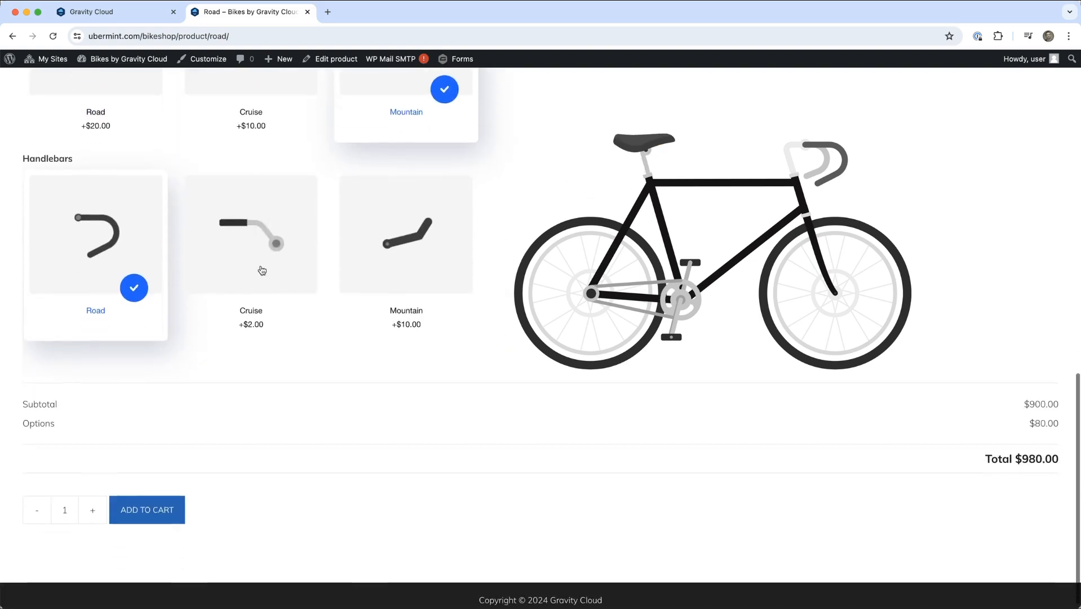
click(262, 270)
scroll(309, 285, up, 15)
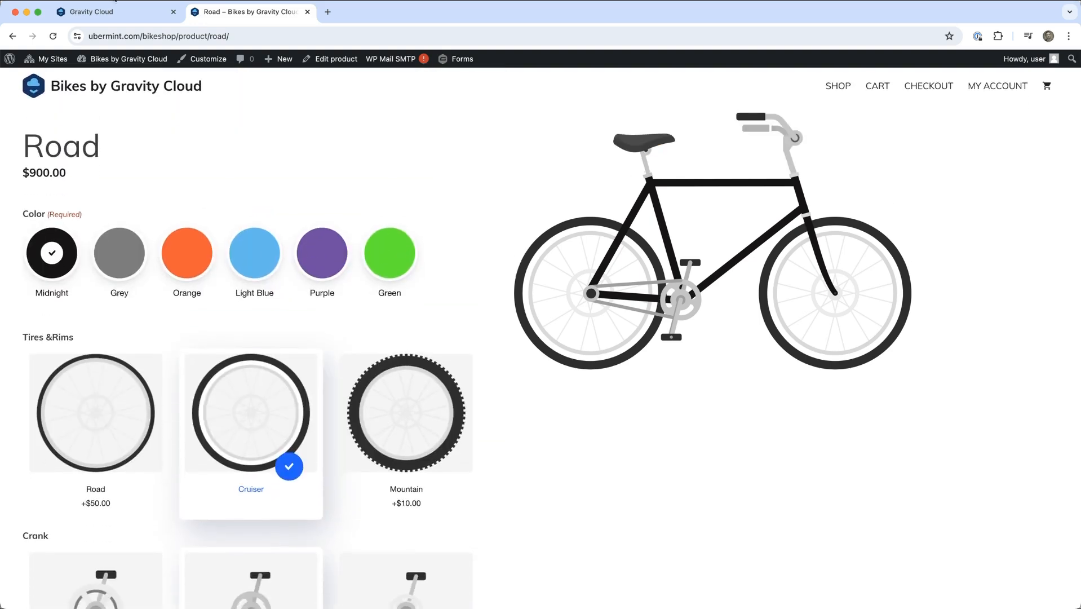
Step: Switch back to Gravity Cloud and dismiss the deployment notice
click(107, 11)
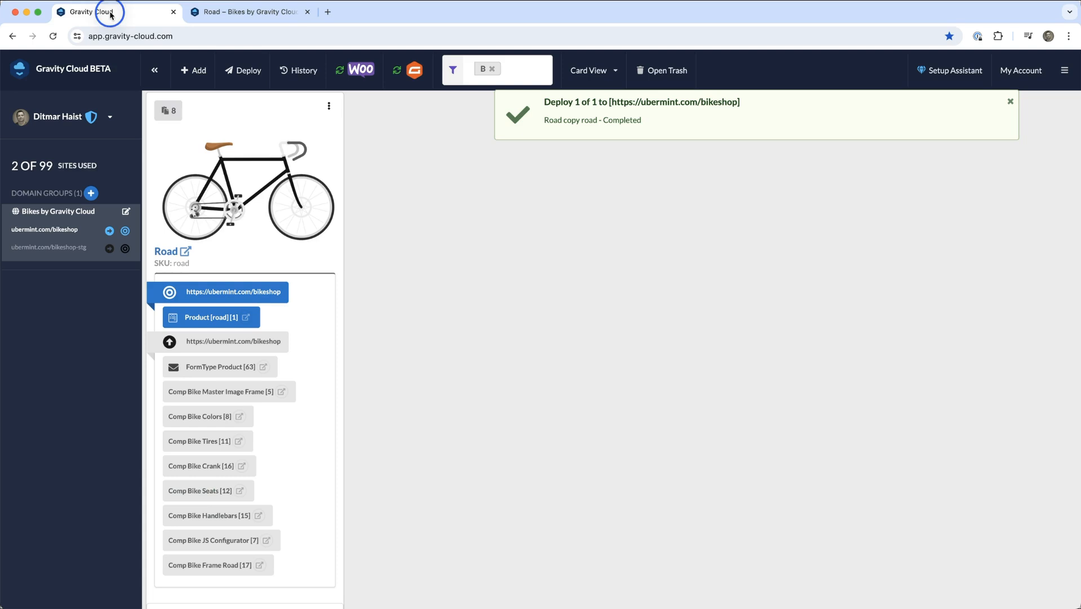
click(1010, 101)
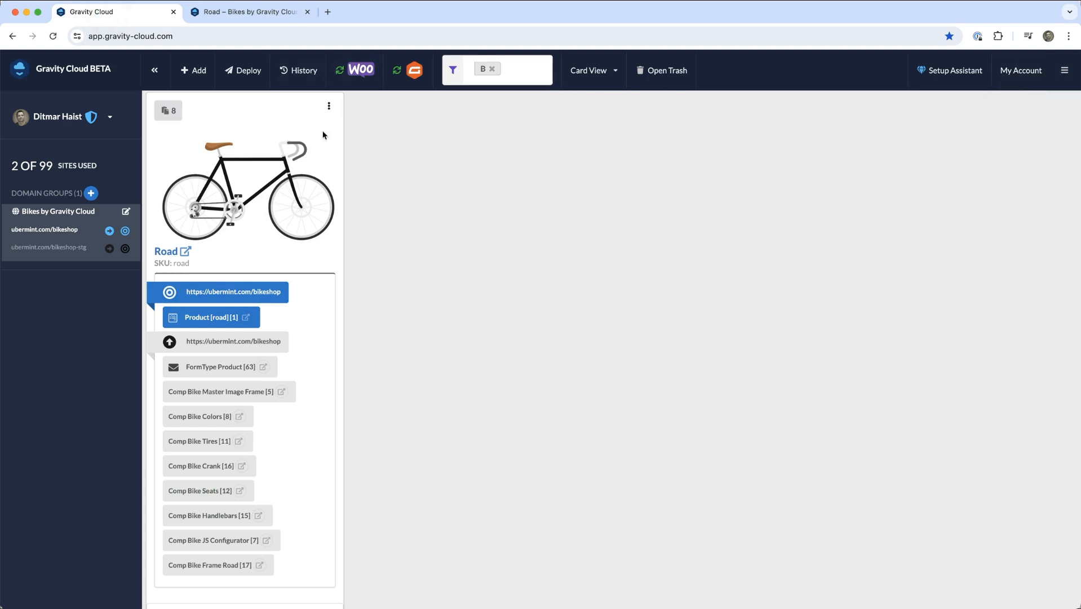
Step: Delete the Road recipe tagged B and clear the B tag filter to list all recipes
click(328, 107)
mouse_move(329, 107)
click(373, 286)
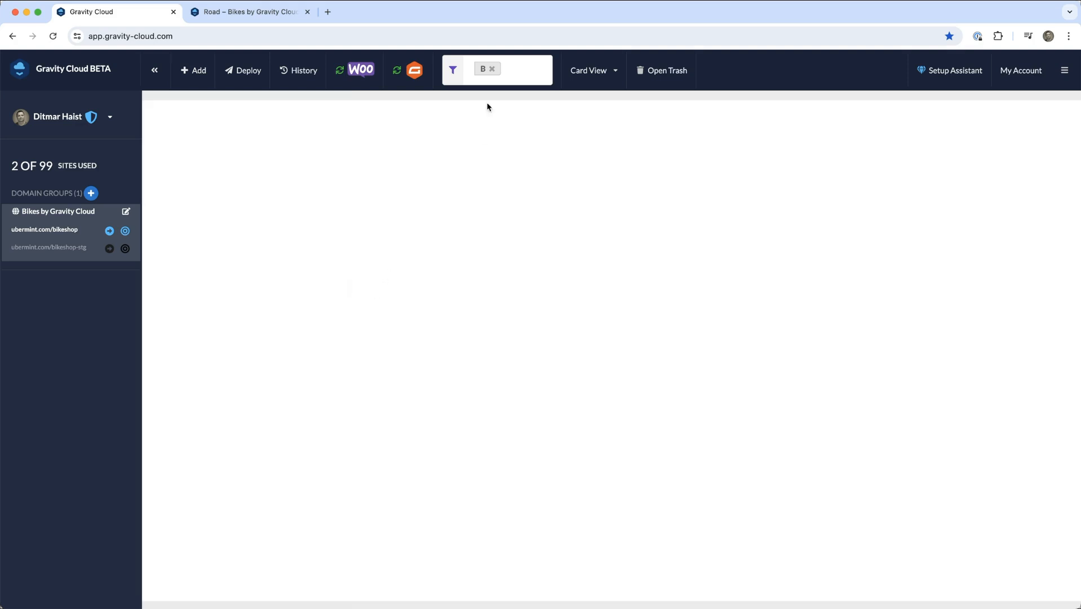
click(491, 69)
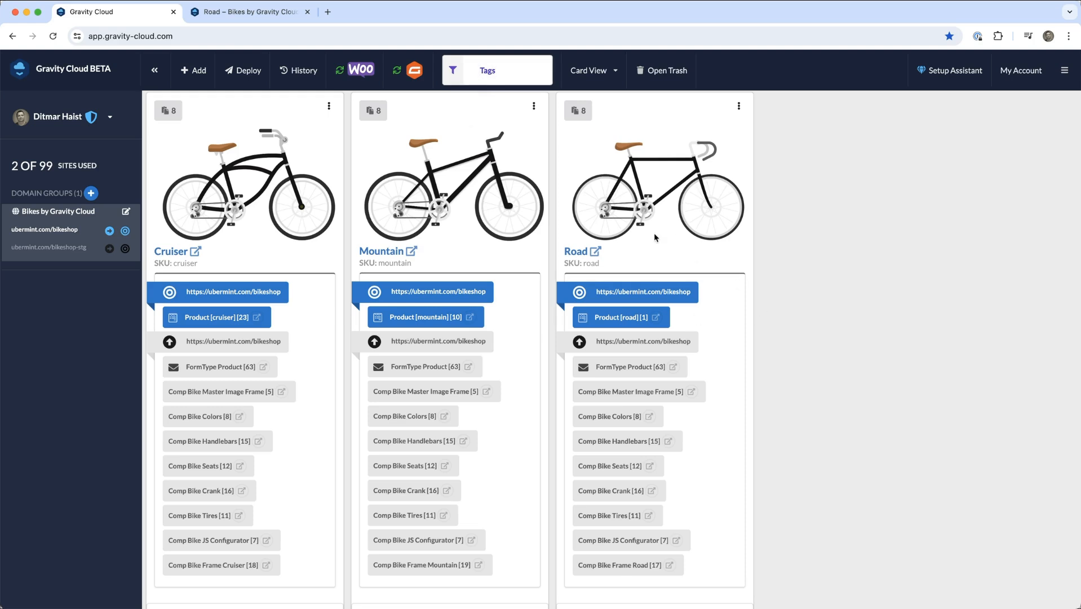
Step: Force deploy the original Road recipe to the bike shop and switch to its product page
mouse_move(740, 107)
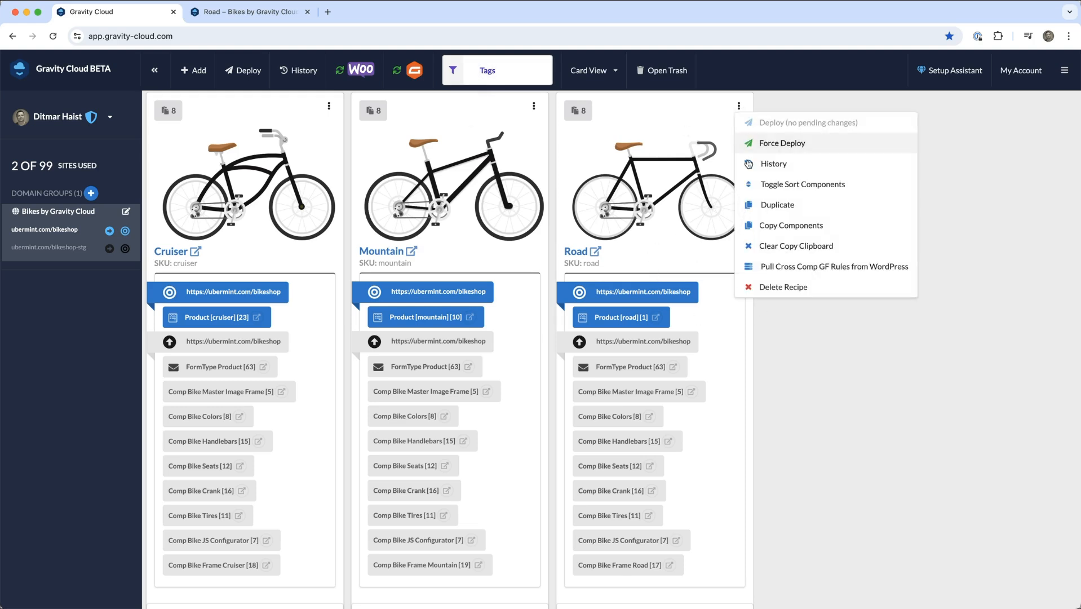
click(769, 147)
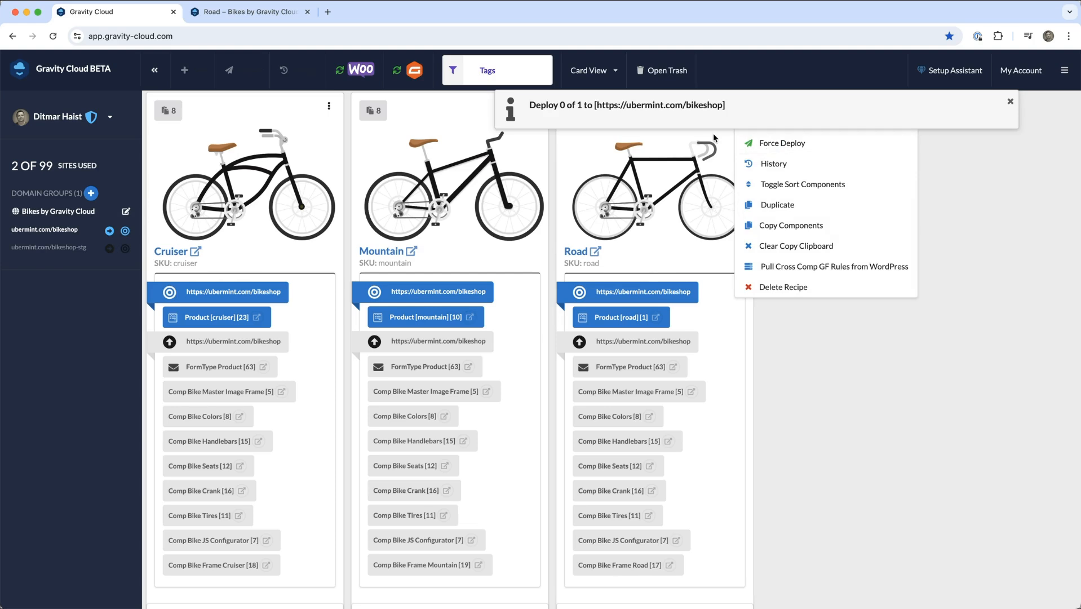
click(258, 8)
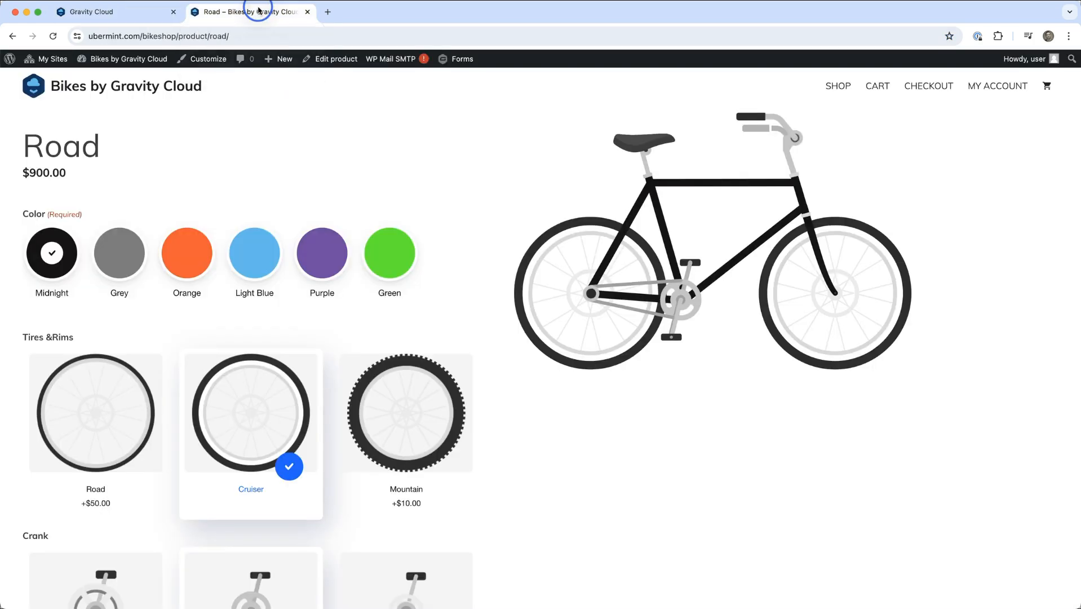
Step: Reload the Road product page and test the Cruise and Mountain handlebars
click(52, 38)
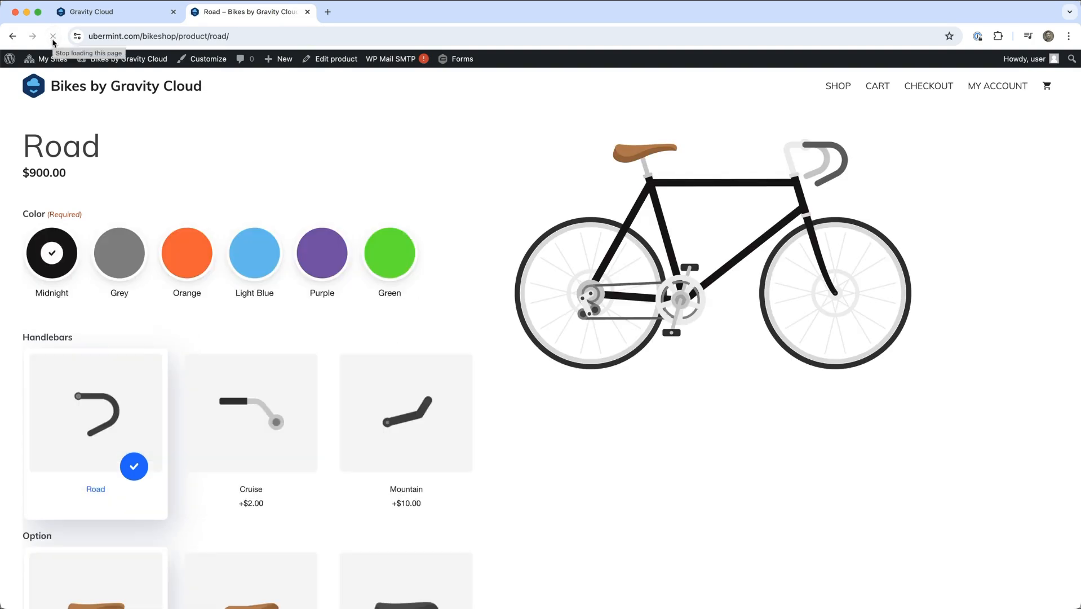
click(269, 431)
click(394, 424)
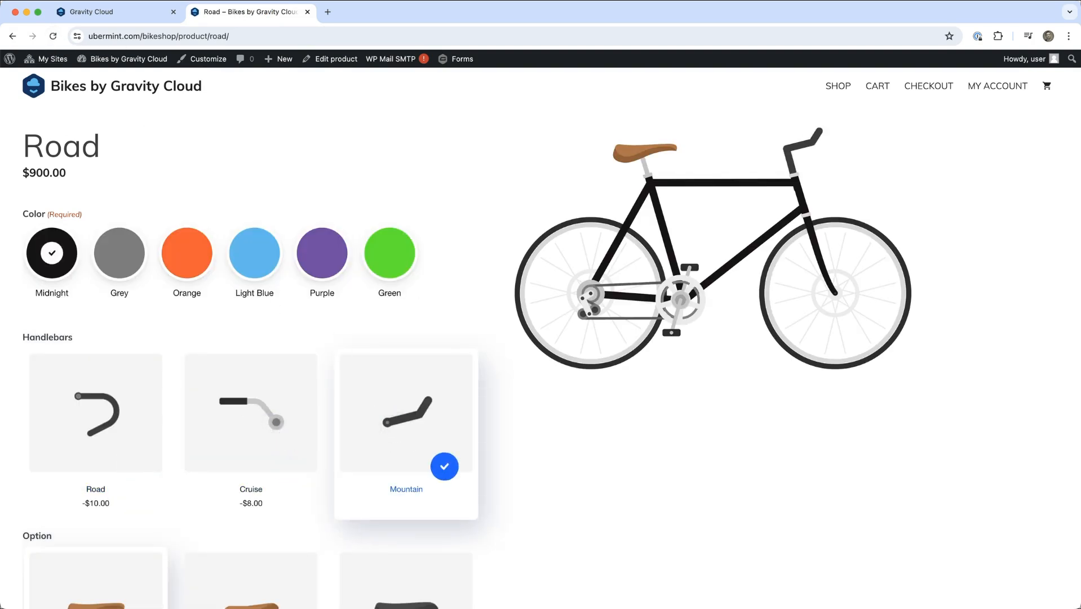
Step: Switch back to Gravity Cloud, restore the Road recipe from the trash and return to all recipes
click(112, 12)
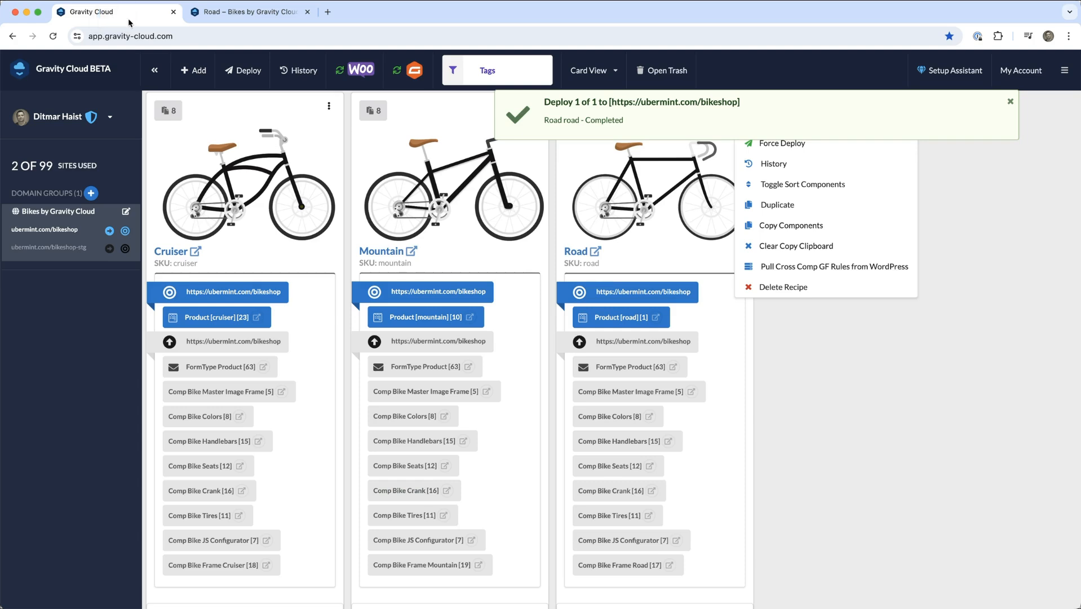
click(1010, 101)
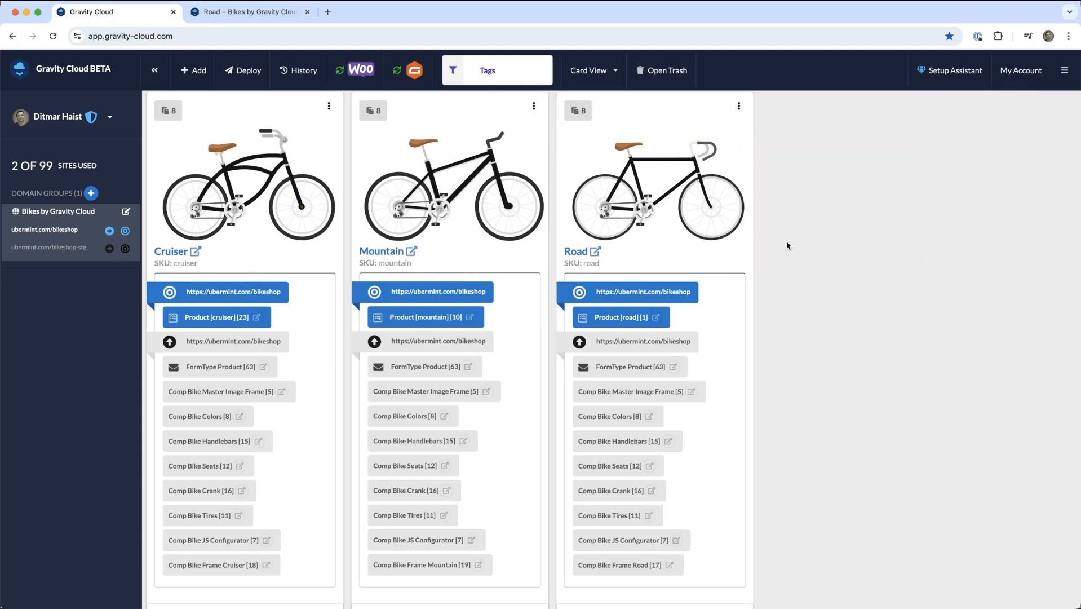
click(662, 75)
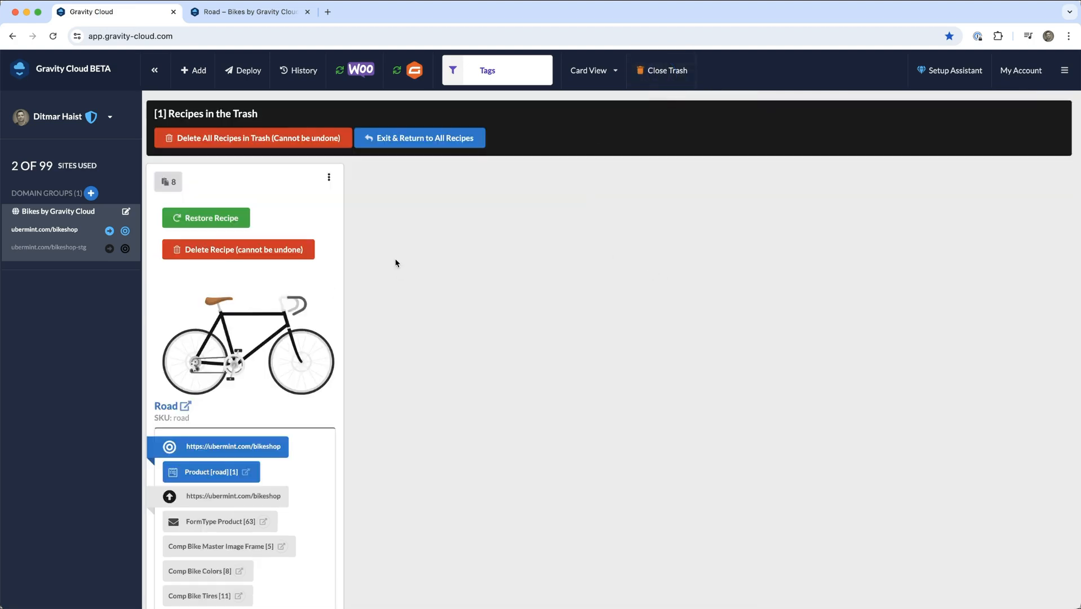
scroll(260, 261, down, 5)
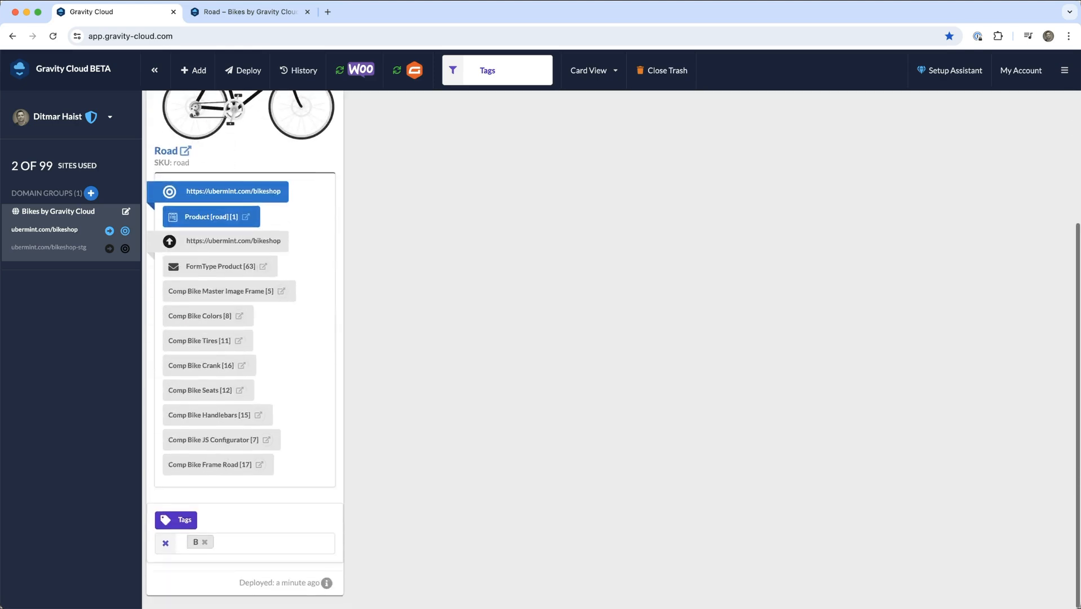
scroll(565, 443, up, 5)
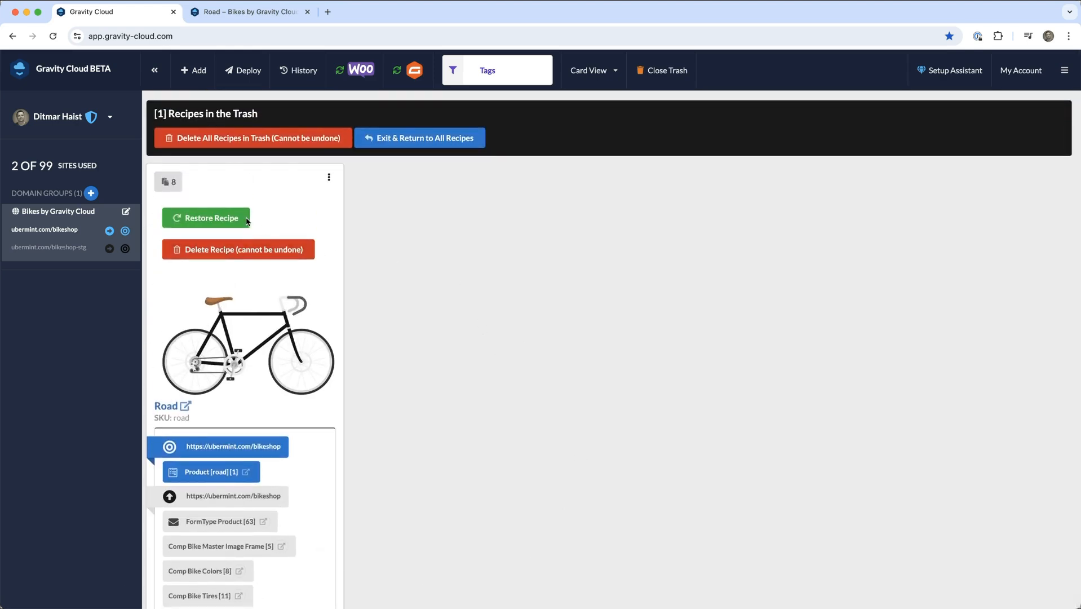
click(215, 218)
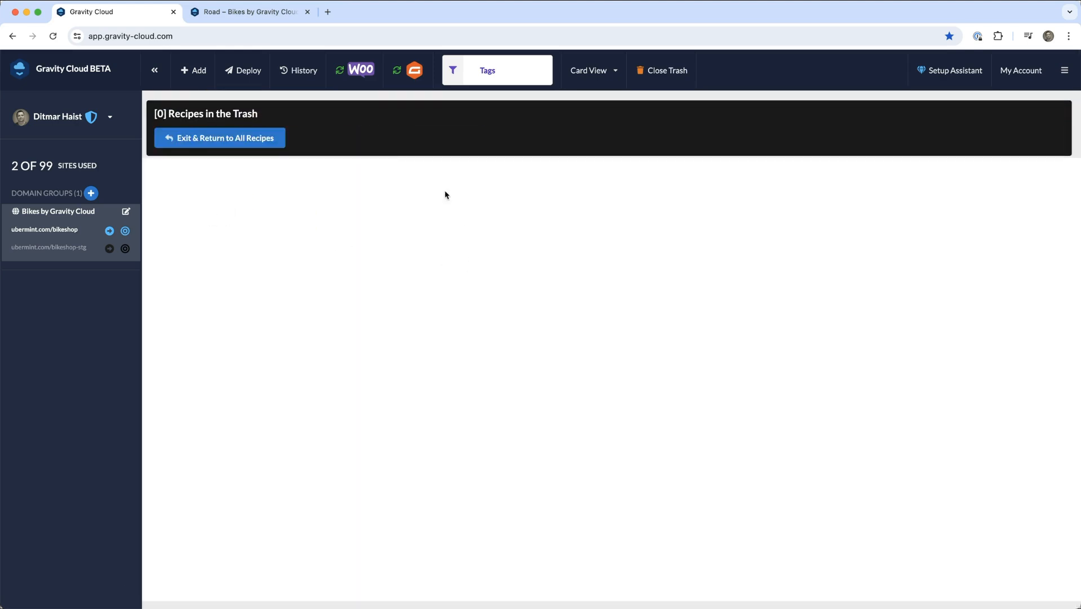
click(206, 141)
click(493, 71)
click(464, 117)
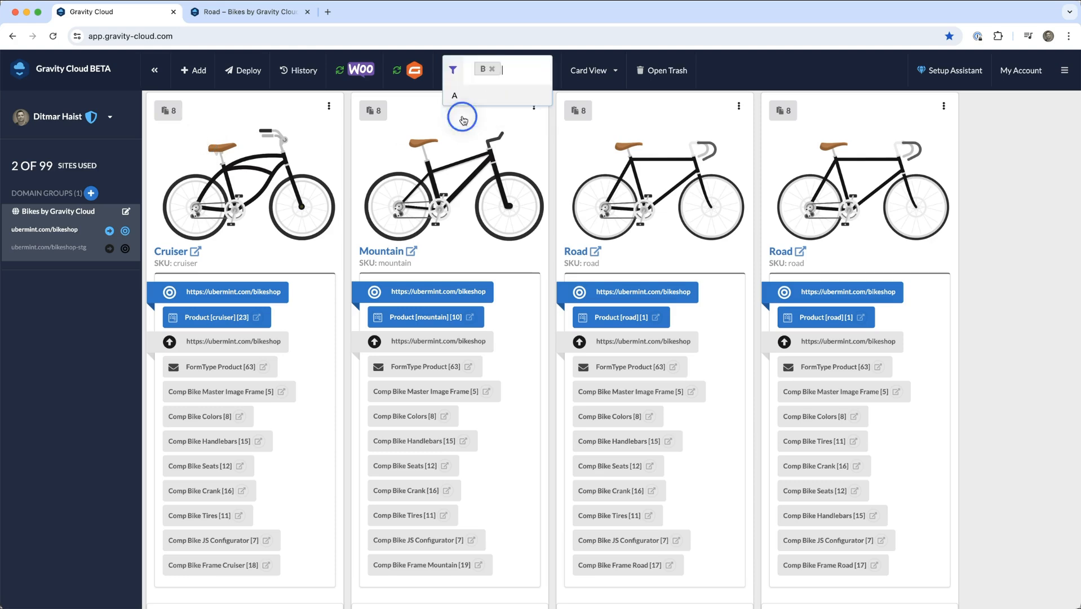
click(325, 107)
click(374, 142)
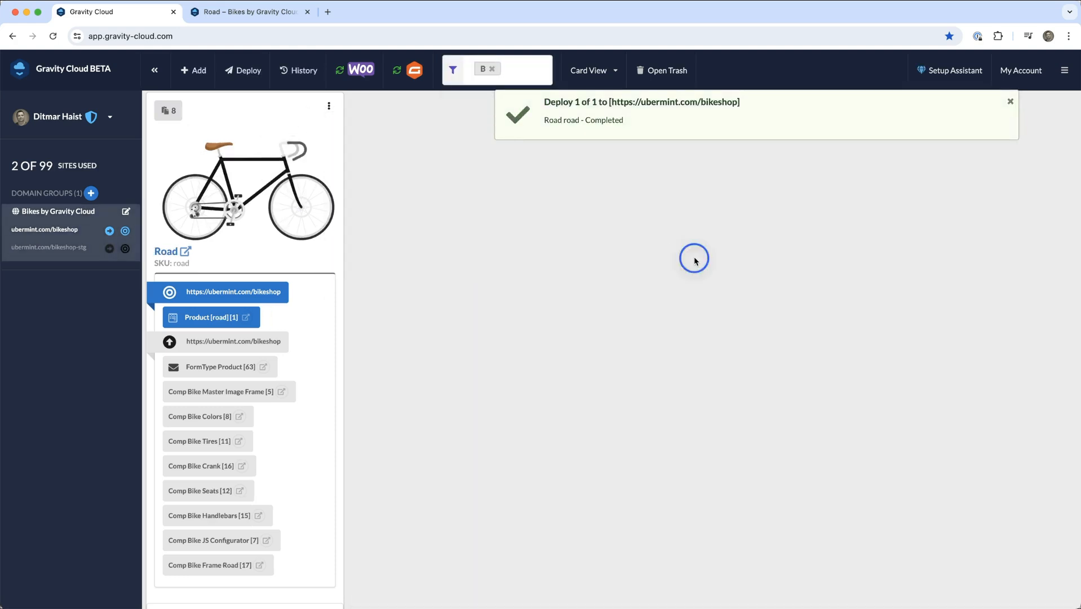
Step: Switch to the bike shop, reload the Road product page and test the Cruiser, Mountain and Road tires
click(277, 17)
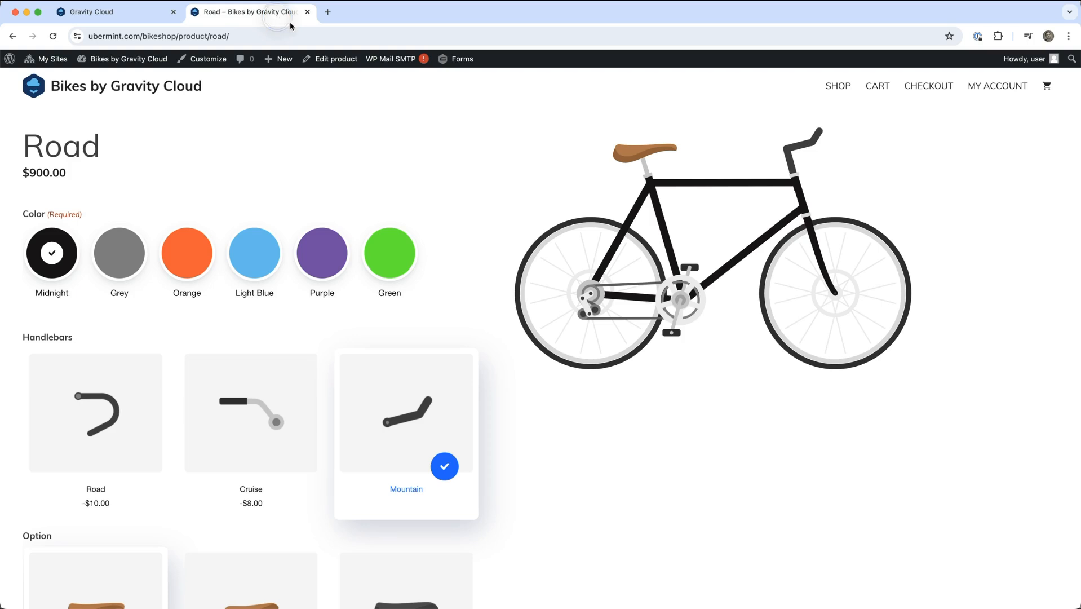
click(54, 37)
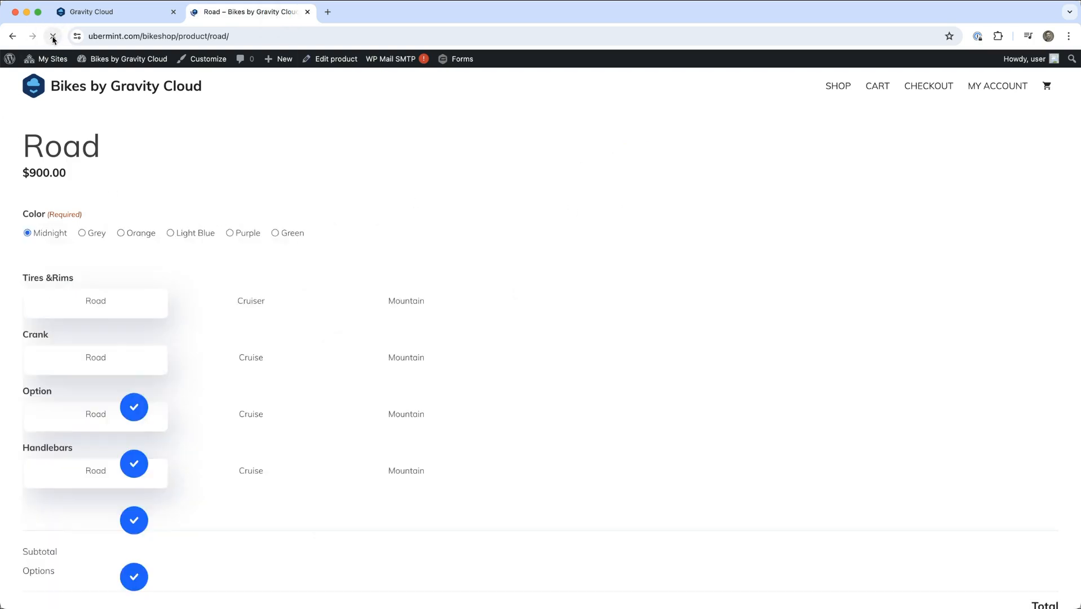
click(246, 415)
click(404, 434)
click(118, 420)
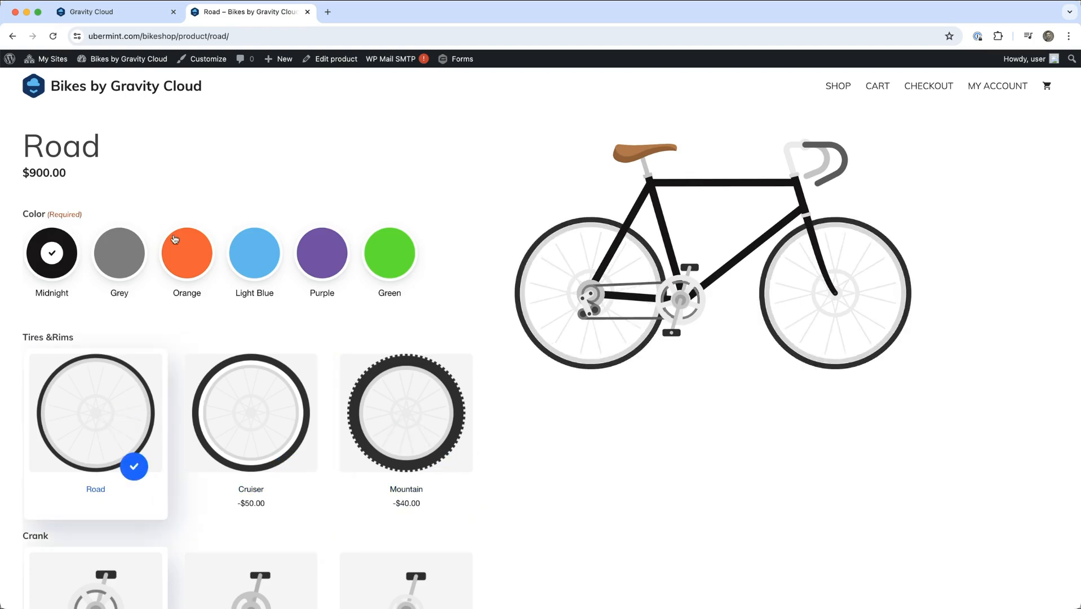
Step: Switch back to Gravity Cloud, dismiss the deployment notice and open the Road recipe tagged B for editing
click(119, 12)
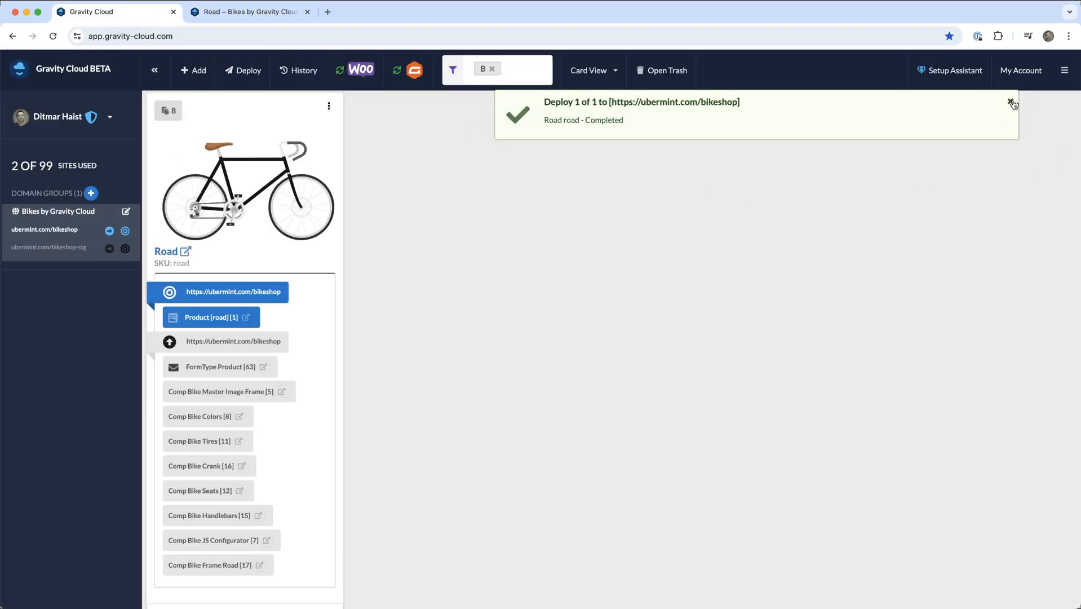
click(1011, 103)
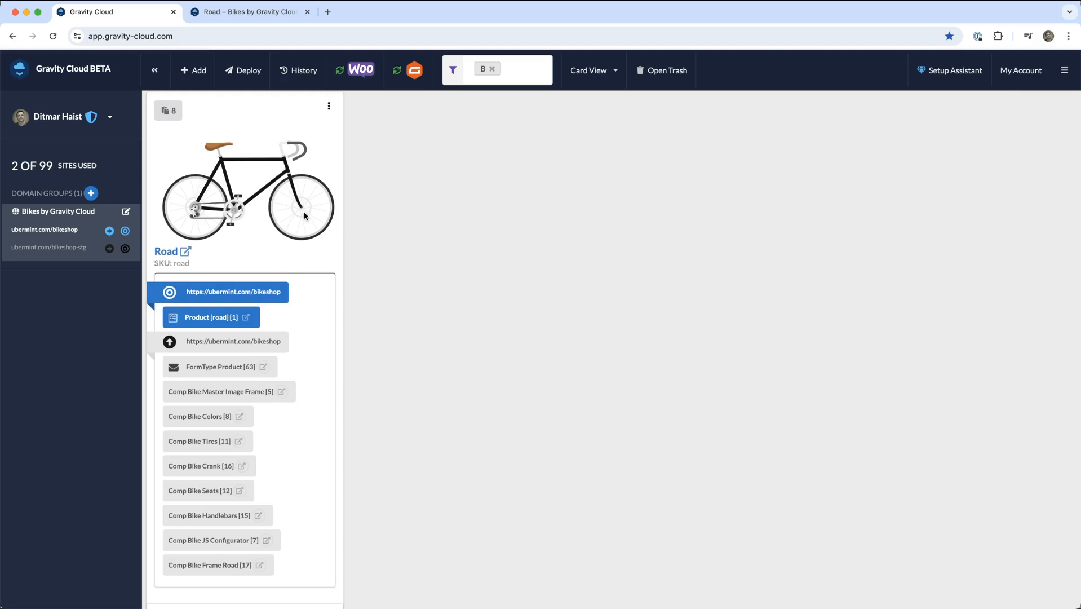
scroll(285, 222, down, 3)
scroll(302, 228, up, 3)
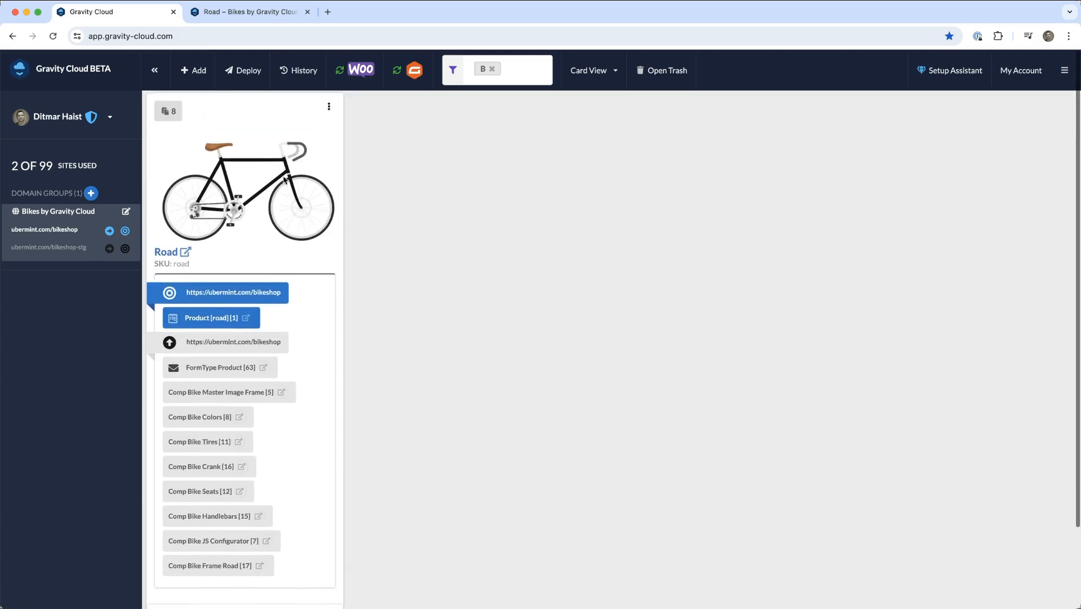
click(223, 183)
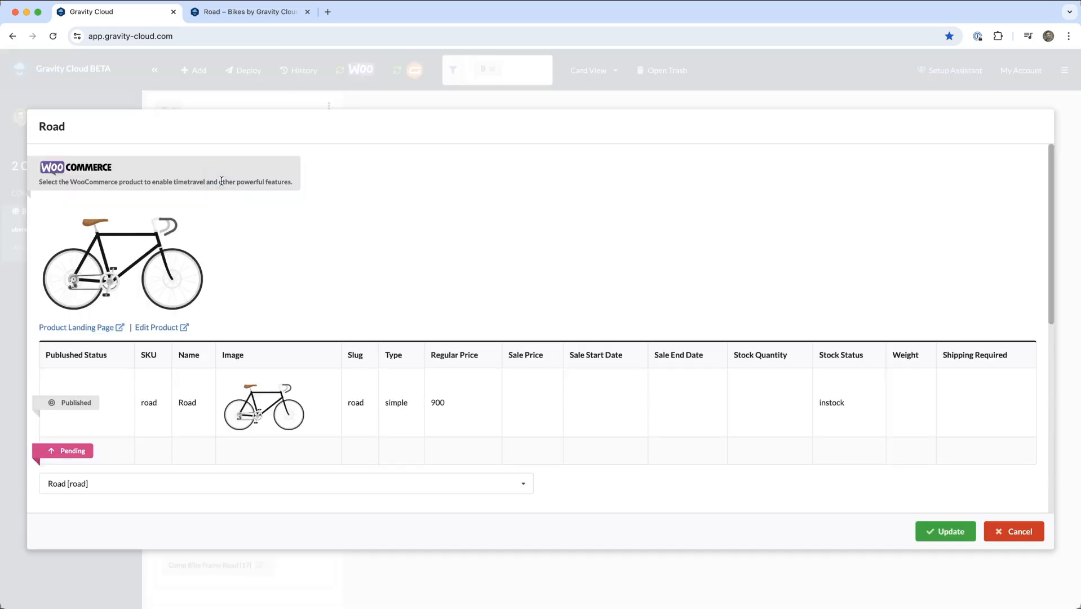
Step: Create a new component named MyTest at the end of the Road recipe's components and update the recipe
scroll(440, 296, down, 8)
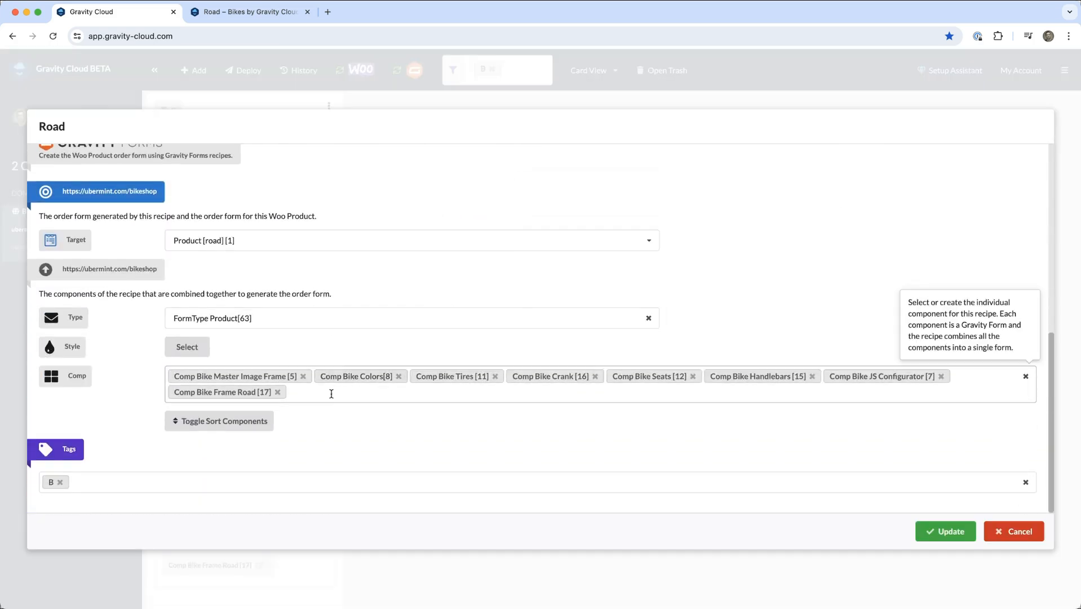
click(330, 391)
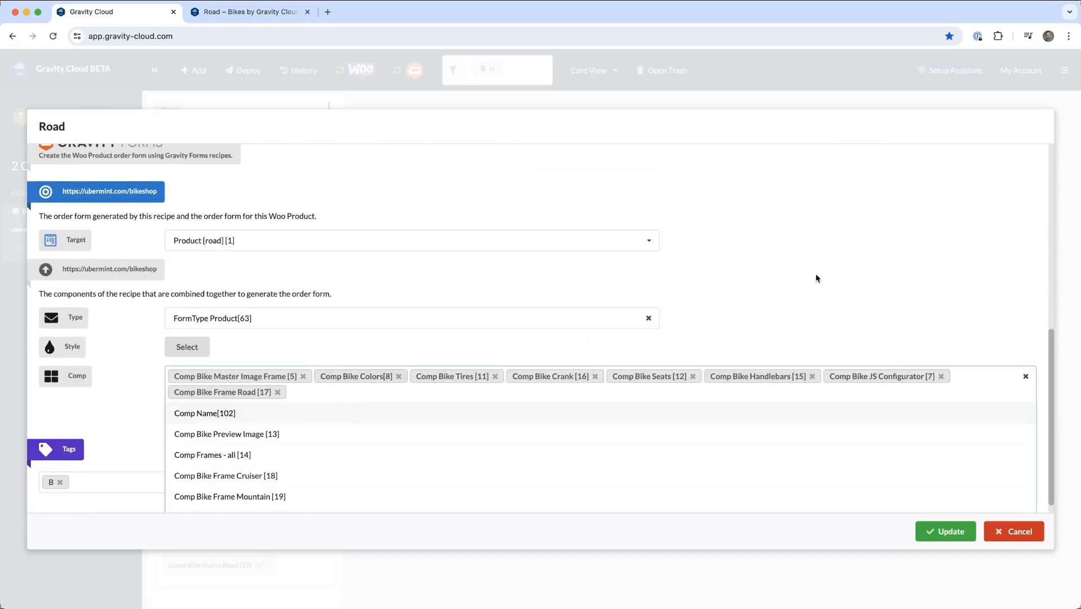
text(M)
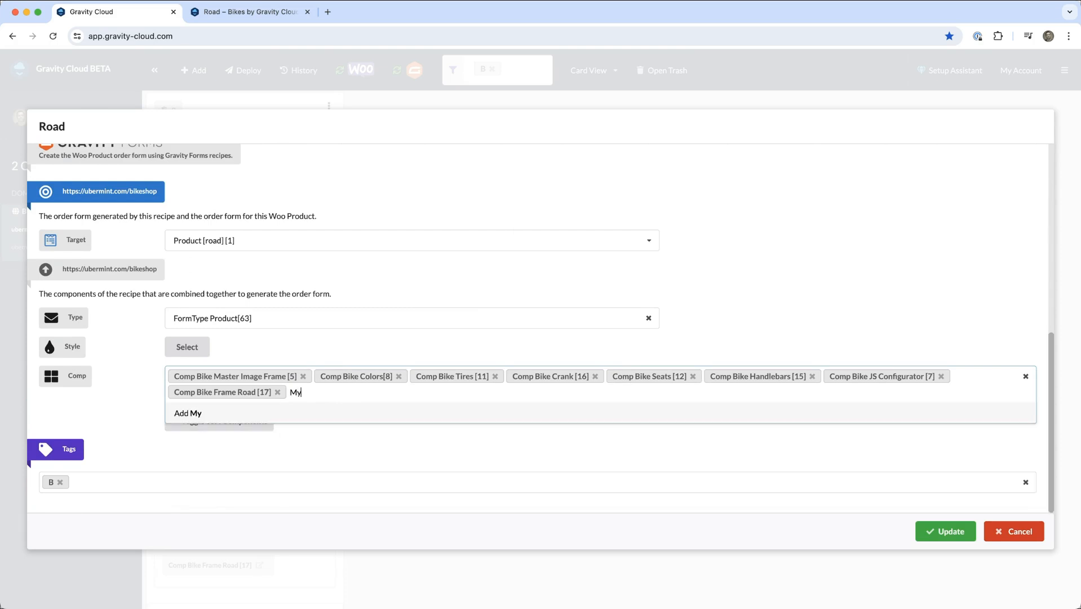
text(y)
key(Return)
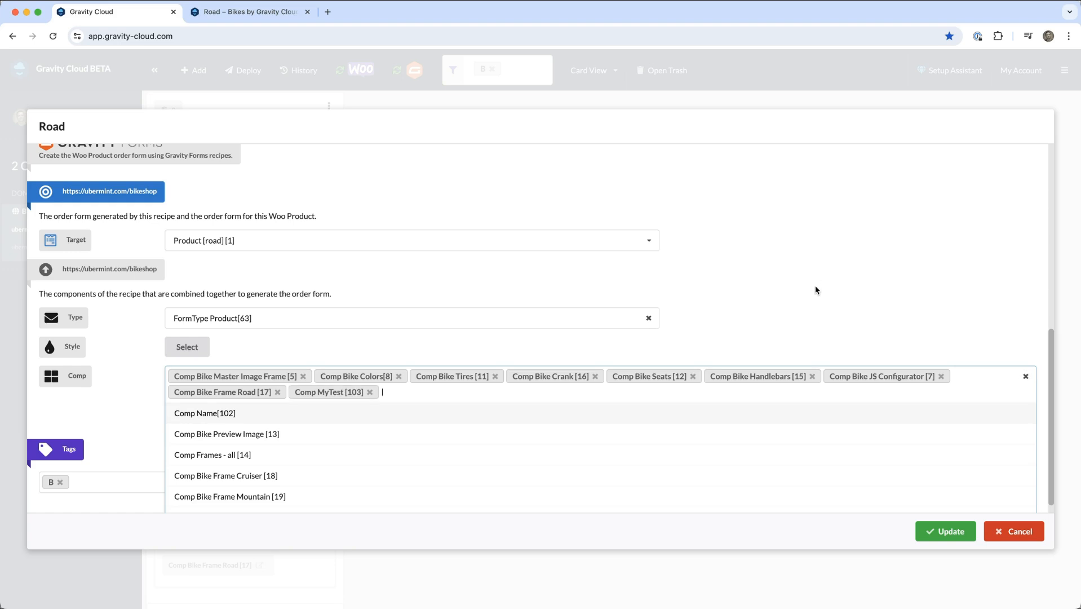
click(815, 290)
click(946, 531)
Step: Open the Comp MyTest form in Gravity Forms and add a Section field labelled Delivery Options
scroll(229, 488, down, 2)
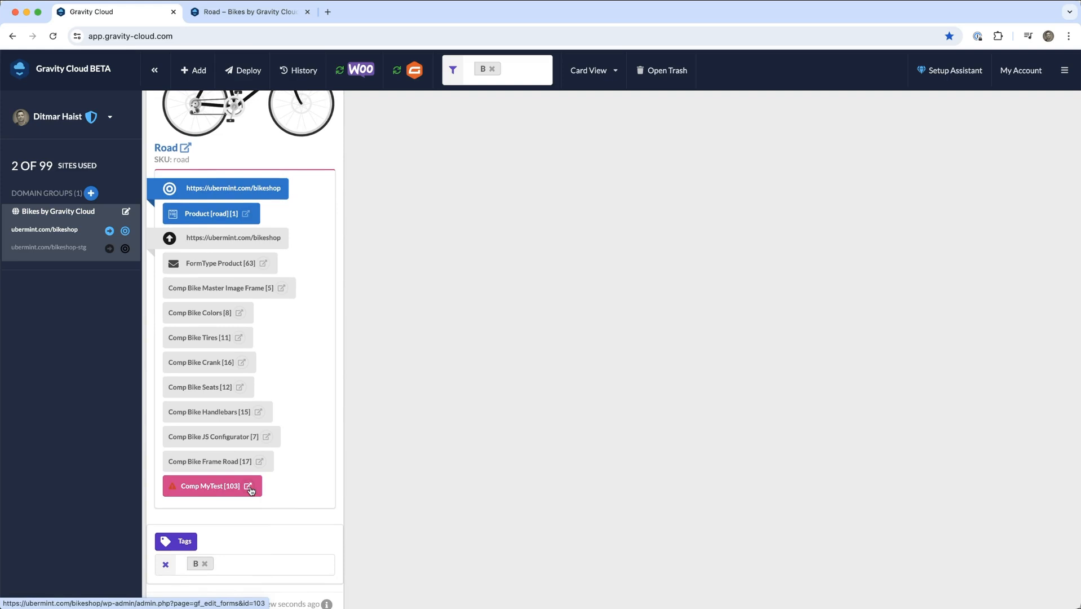
click(249, 487)
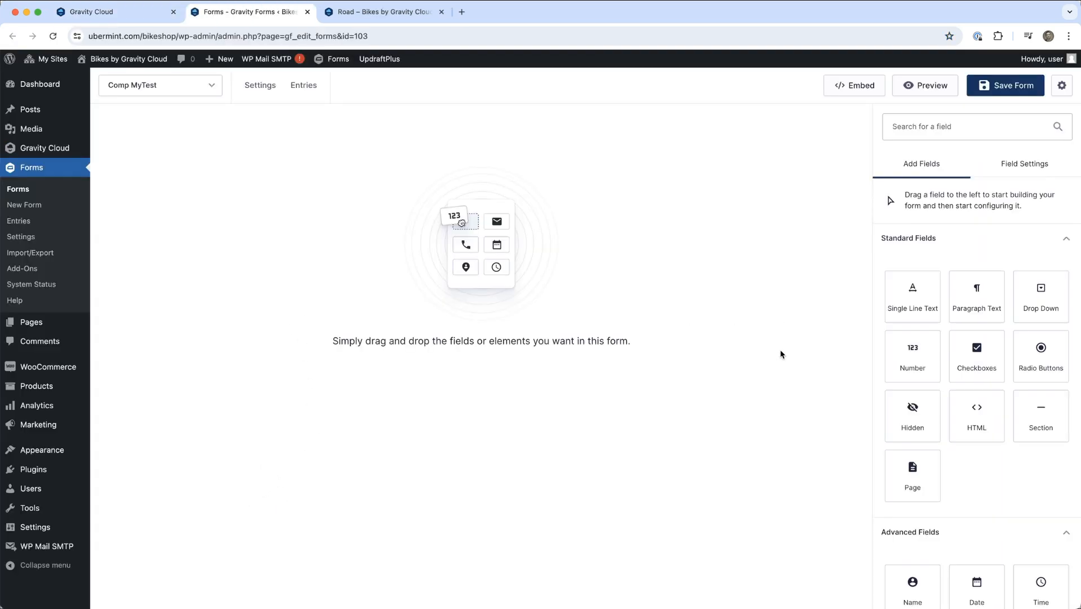
scroll(955, 469, down, 1)
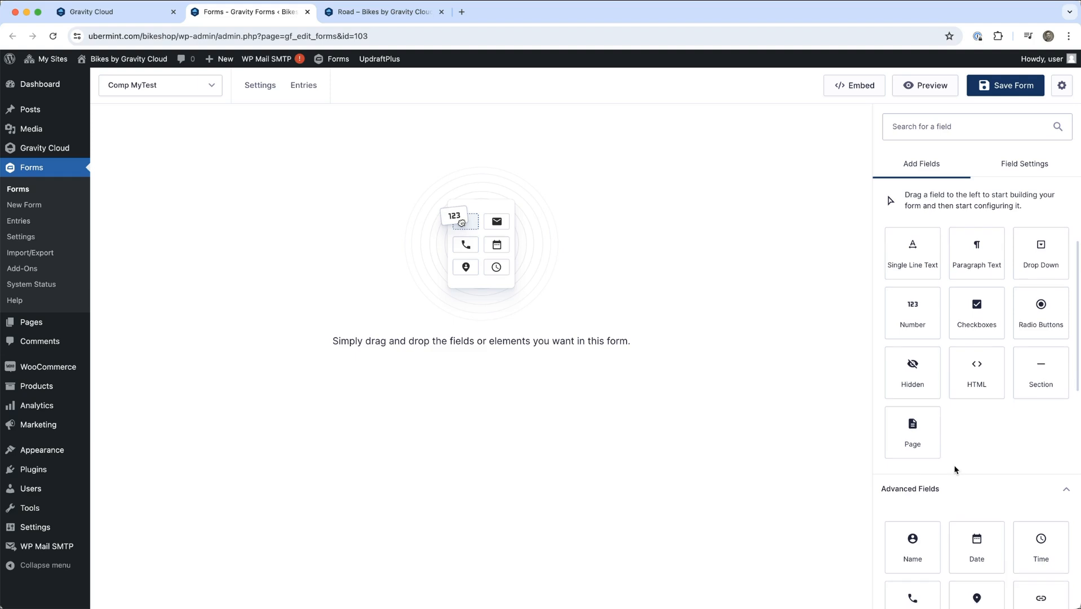
drag(1030, 376, 476, 252)
click(193, 169)
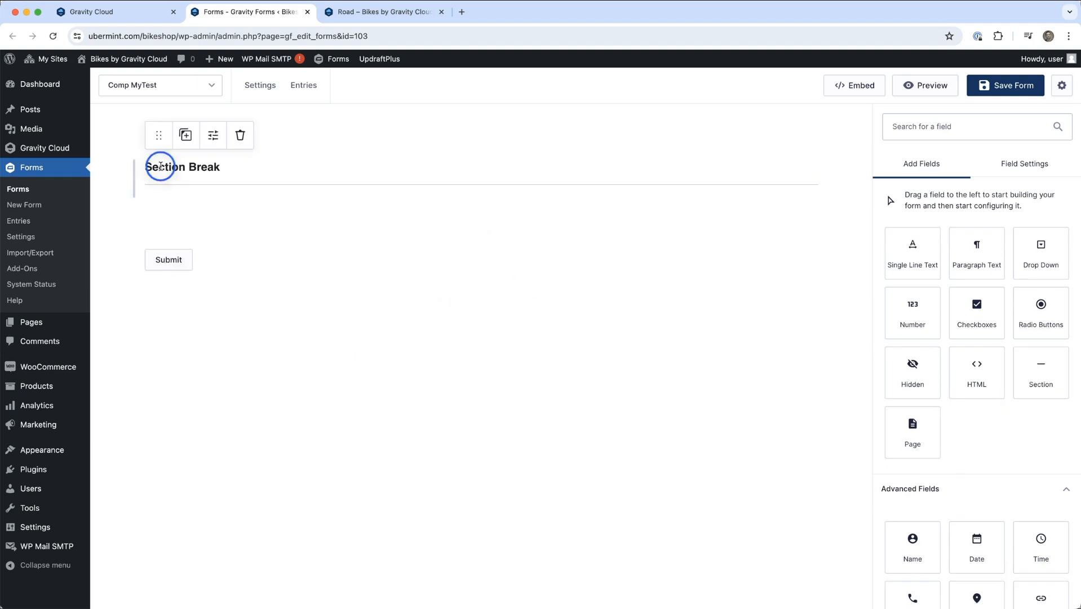
drag(955, 316, 861, 314)
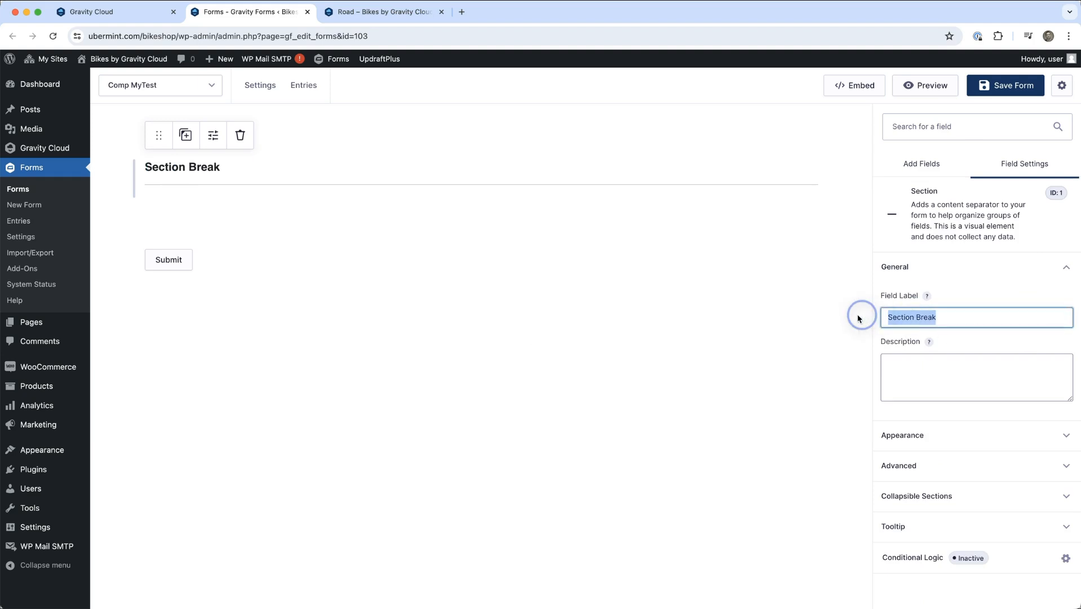
text(Delivery Options)
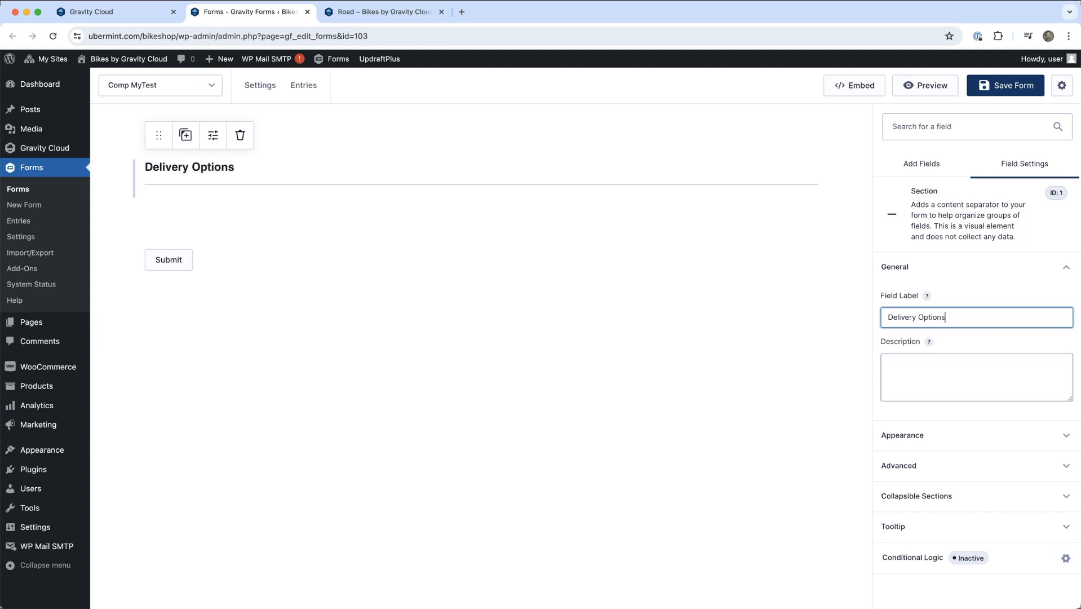
Step: Add Name and Email fields below the Delivery Options section and narrow the Name field to half the form's width
click(684, 210)
scroll(998, 383, down, 4)
drag(910, 338, 294, 173)
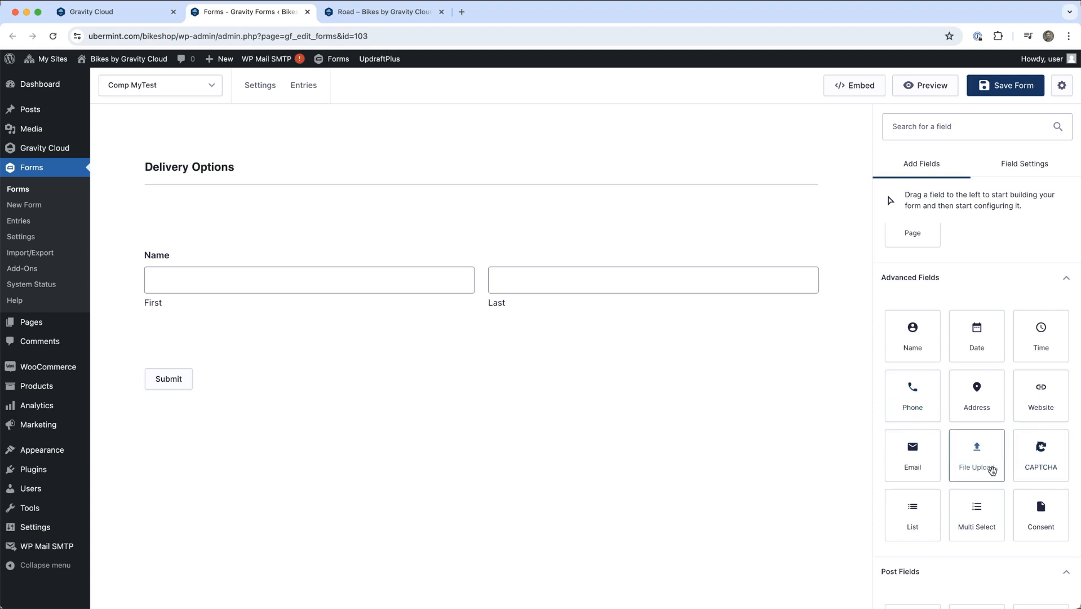
drag(909, 466, 632, 321)
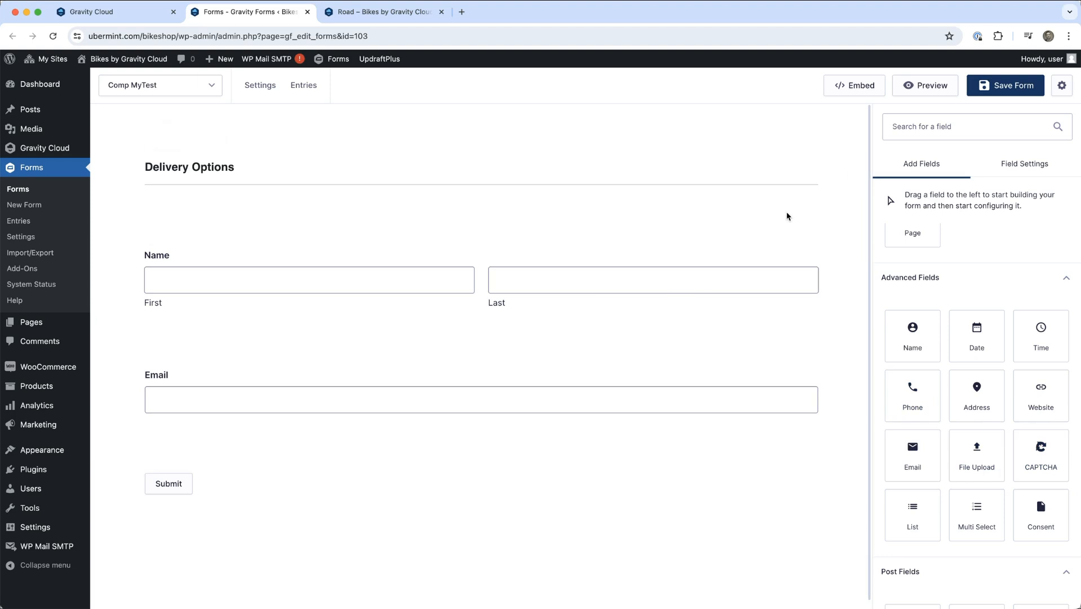
drag(828, 279, 484, 275)
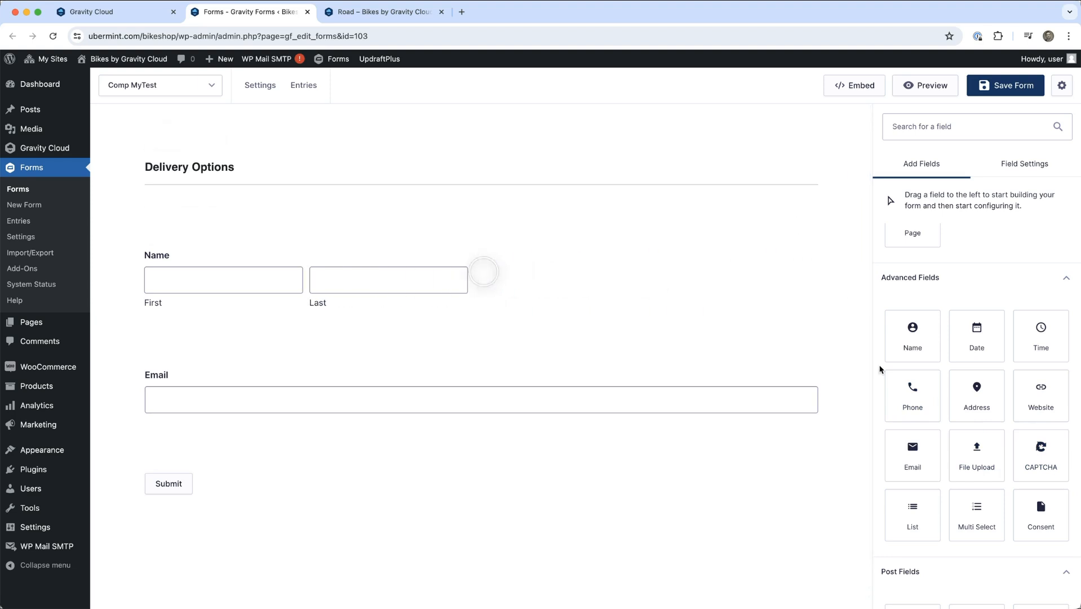
Step: Narrow the Email field to about a third of the form's width and delete the Delivery Options section
drag(827, 410, 391, 385)
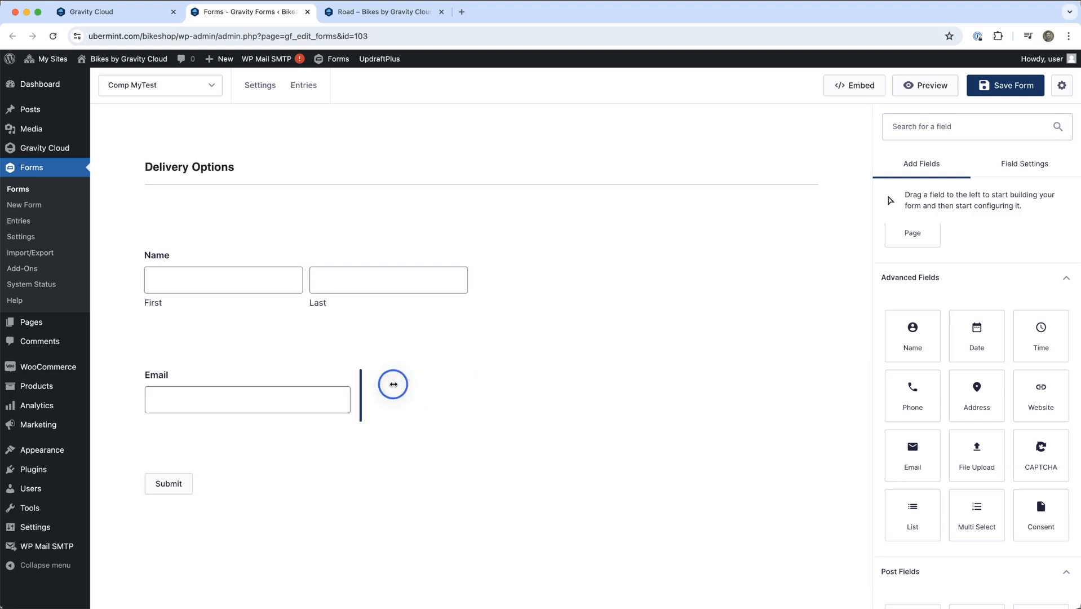
click(703, 183)
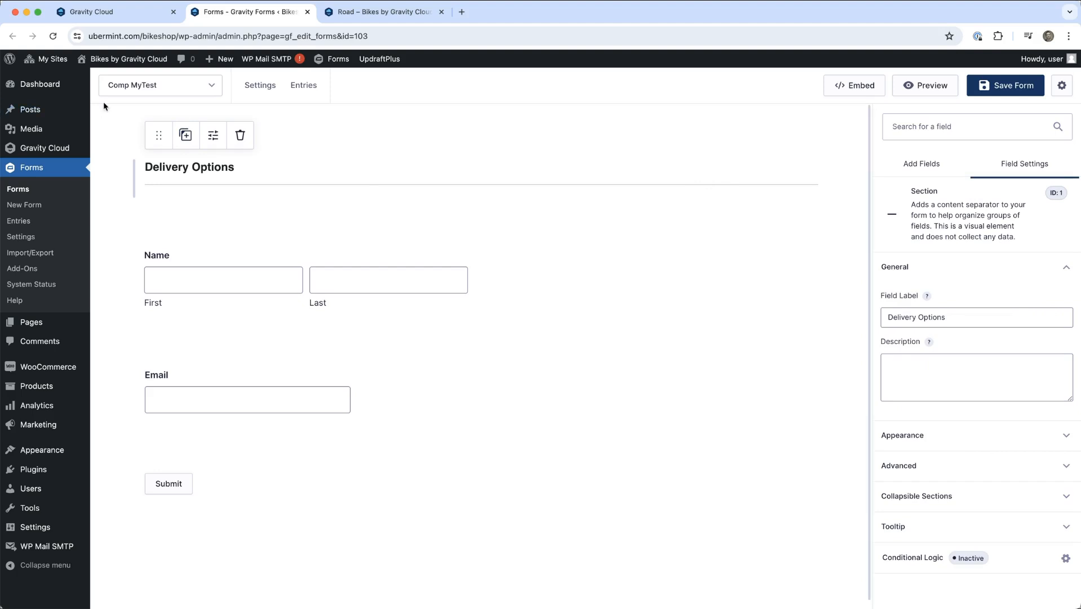
click(239, 135)
click(624, 114)
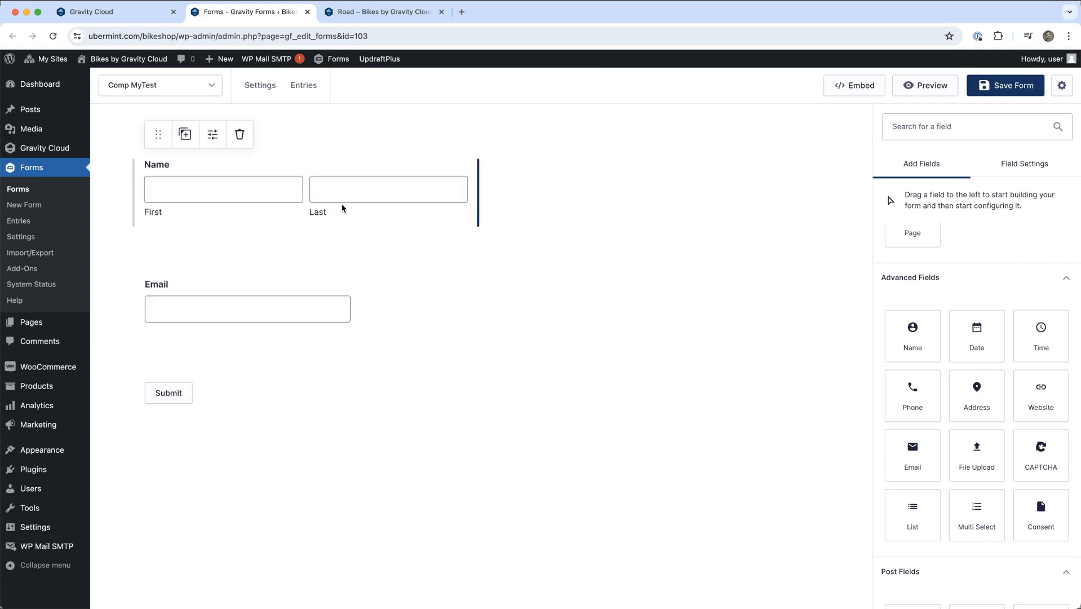
Step: Add a Date field and a Time field between Name and Email in Comp MyTest and save the form
scroll(963, 350, down, 5)
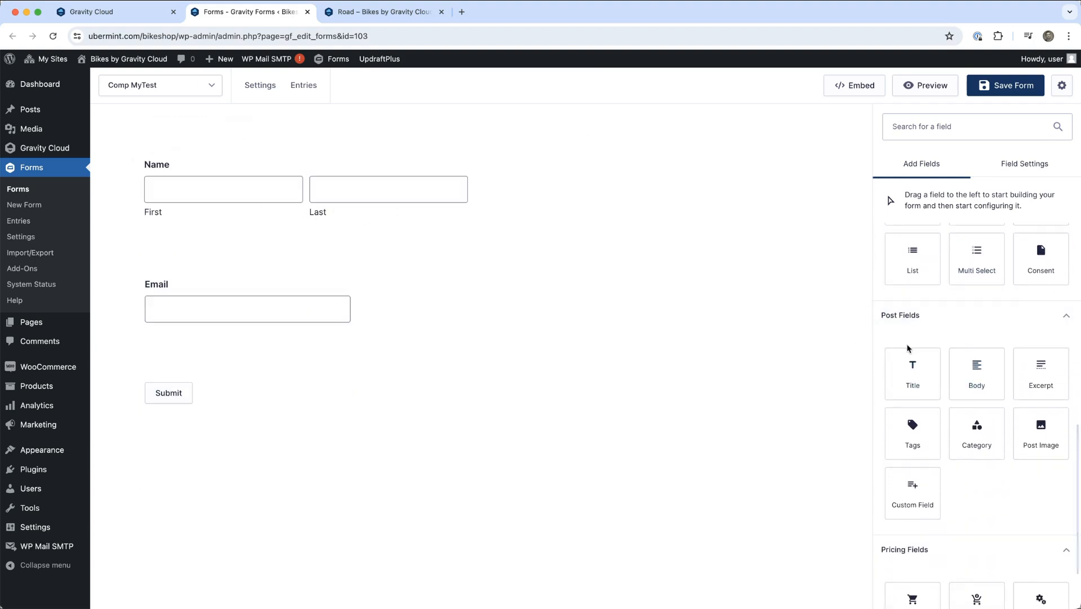
scroll(930, 355, down, 2)
scroll(911, 347, up, 10)
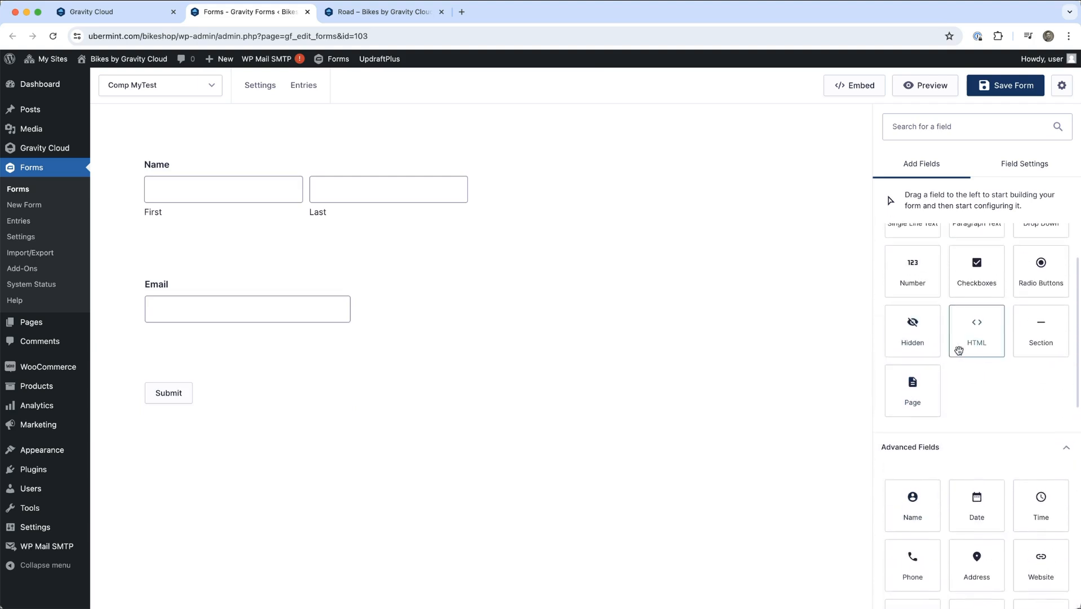
drag(977, 498, 455, 278)
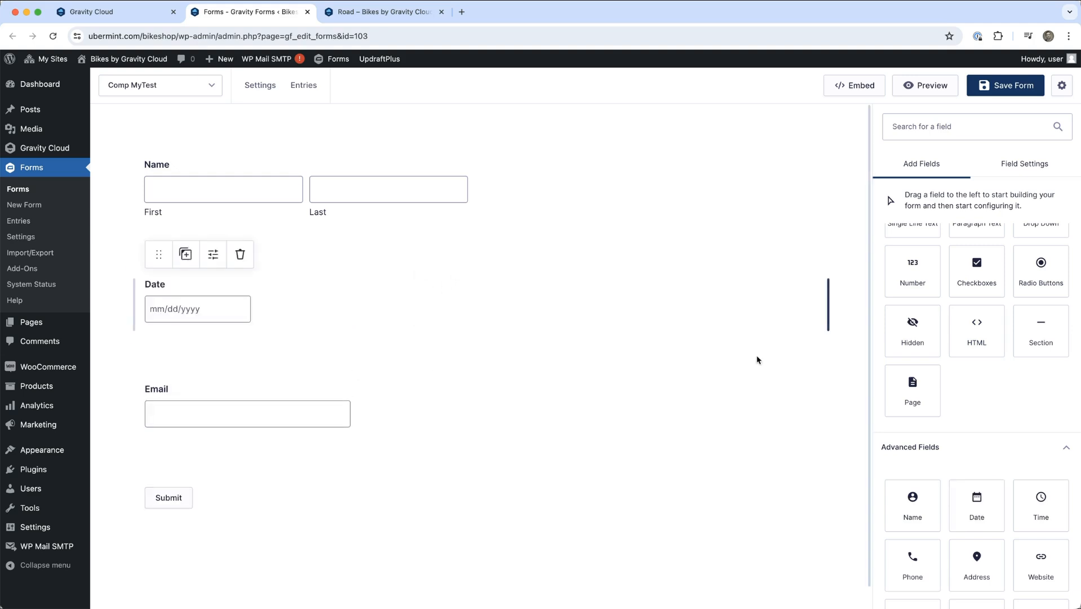
scroll(1006, 400, down, 3)
drag(1032, 405, 220, 357)
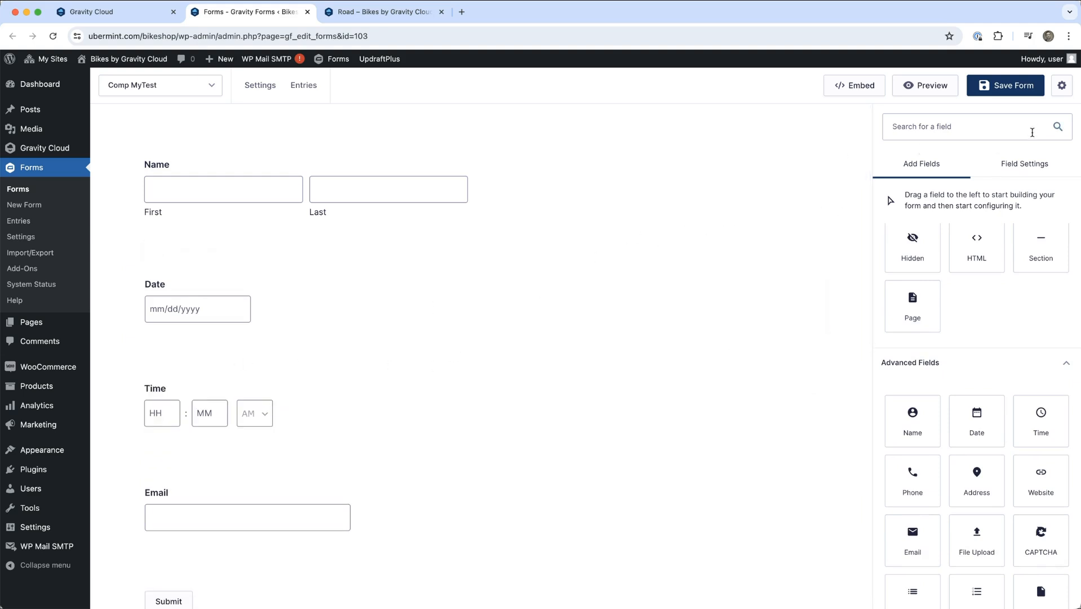
click(993, 85)
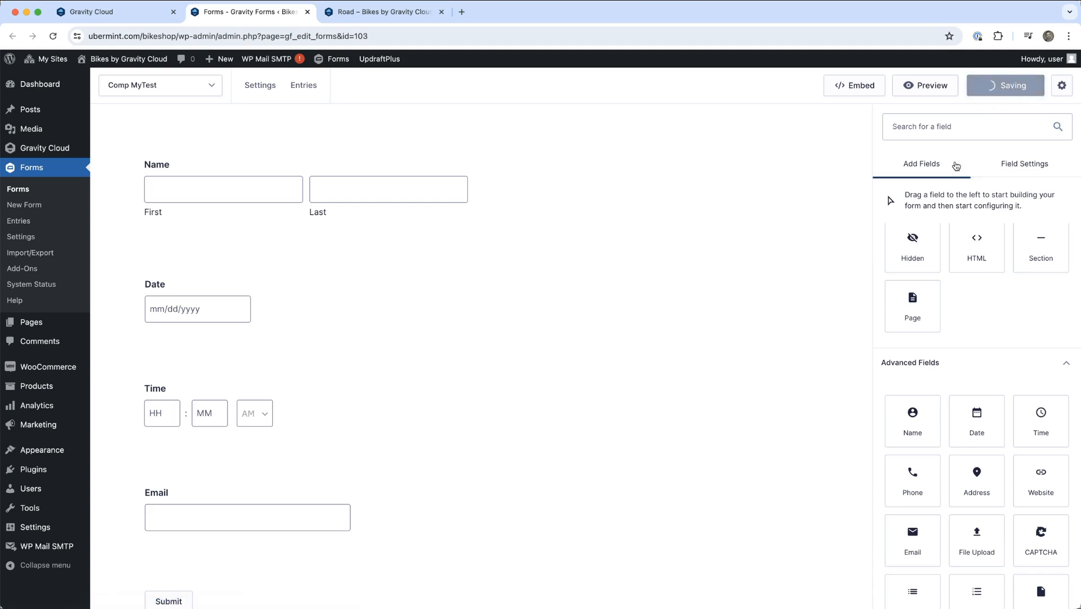
Step: Switch to Gravity Cloud and reorder the Road recipe so Comp MyTest sits directly before Comp Bike Colors
click(105, 16)
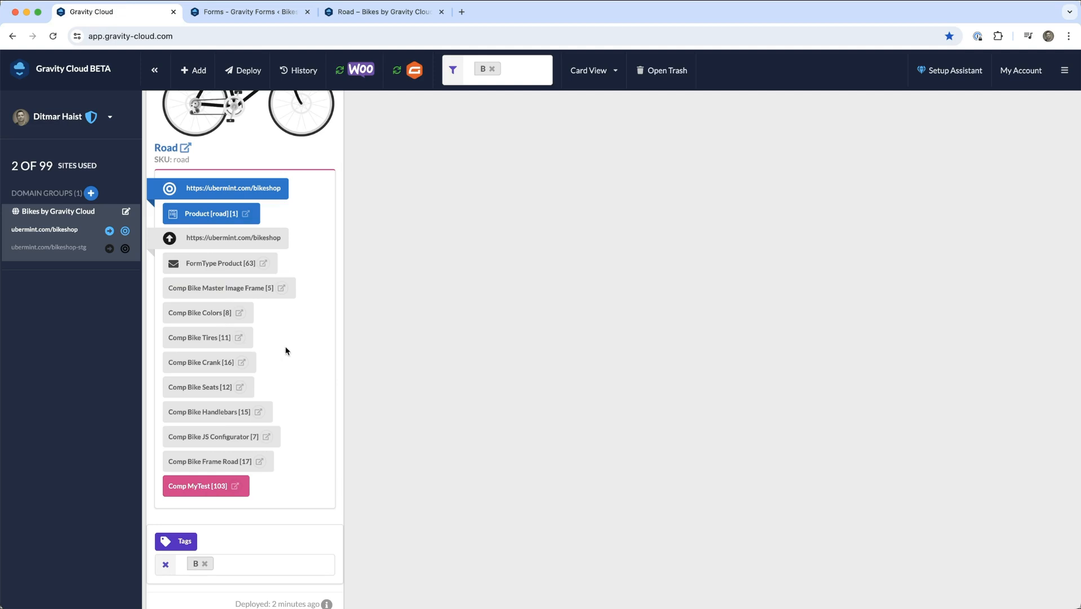
scroll(294, 355, up, 1)
scroll(294, 357, up, 3)
click(328, 106)
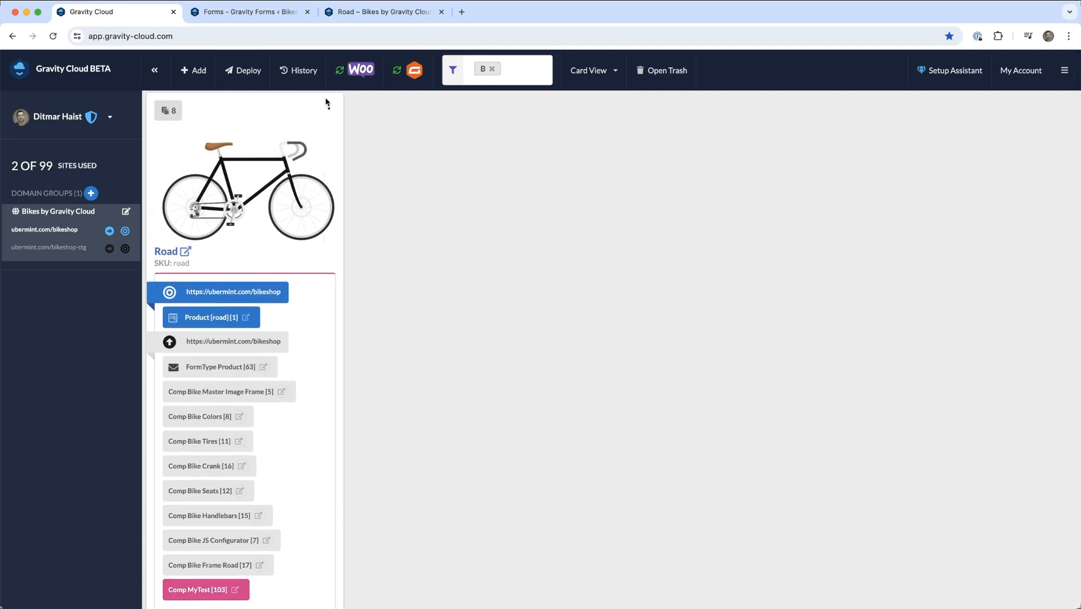
click(356, 184)
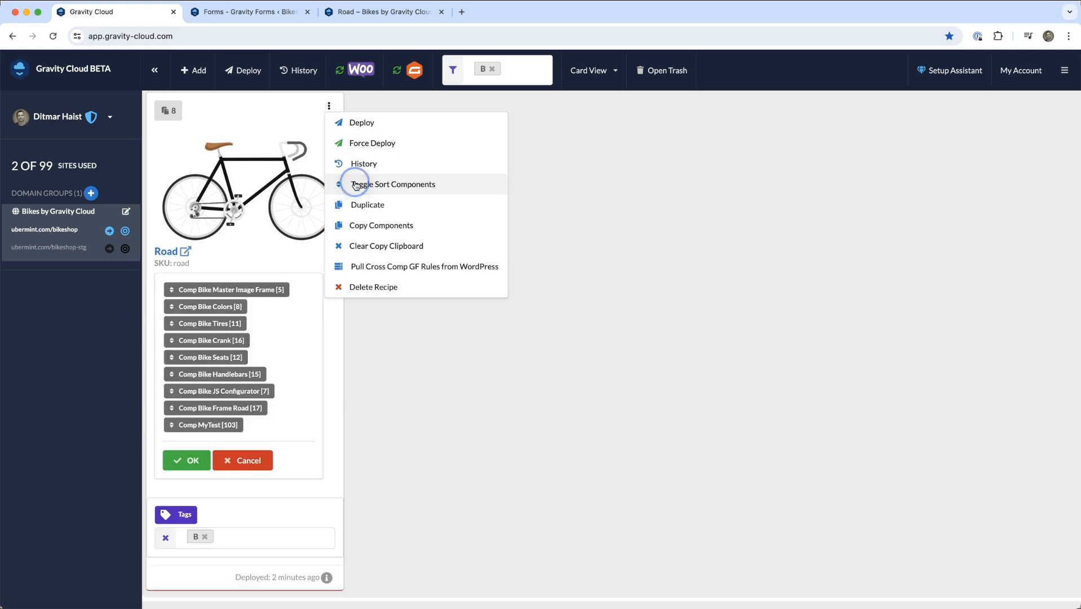
drag(208, 426, 208, 309)
click(194, 461)
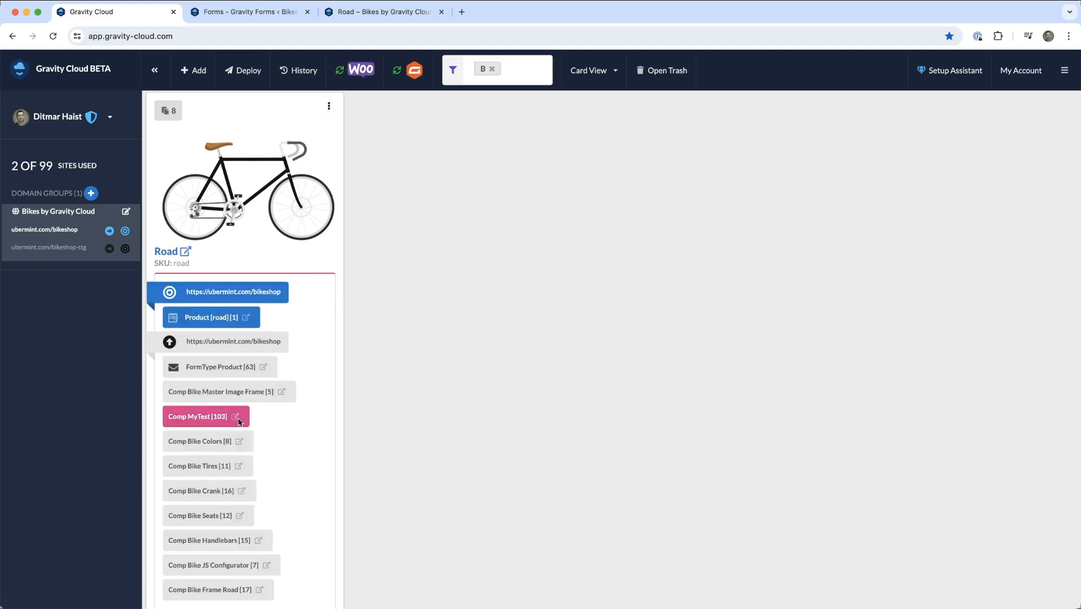
Step: Deploy the Road recipe to the ubermint.com/bikeshop site
click(328, 106)
click(328, 106)
click(327, 106)
click(328, 106)
click(328, 106)
click(341, 122)
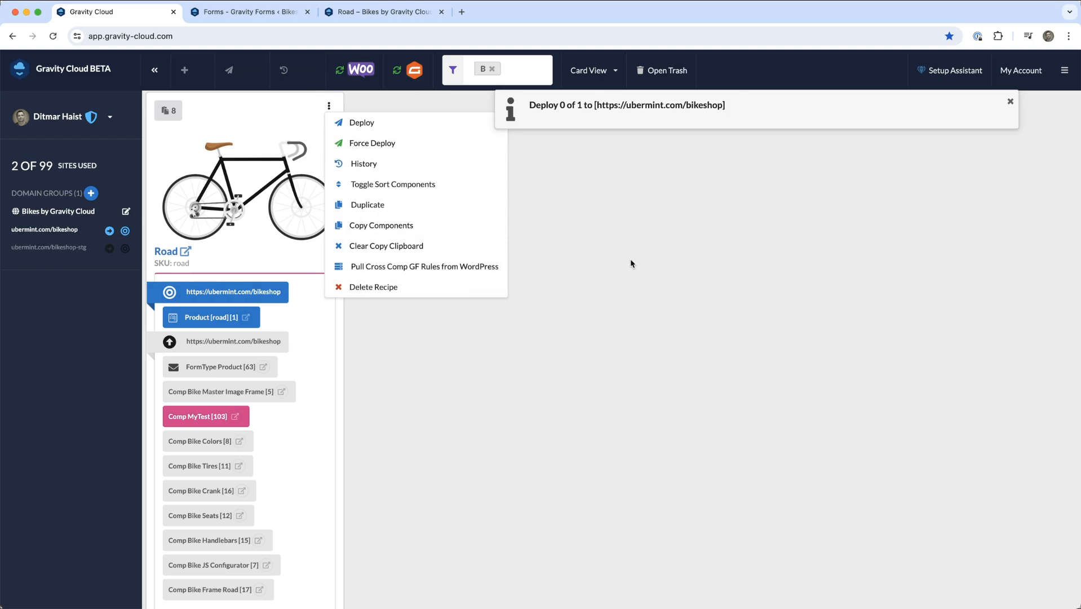
Step: Reload the Road product page on the live shop, review the order form and try the Date field with 06/01/2024
click(400, 11)
click(53, 36)
click(137, 231)
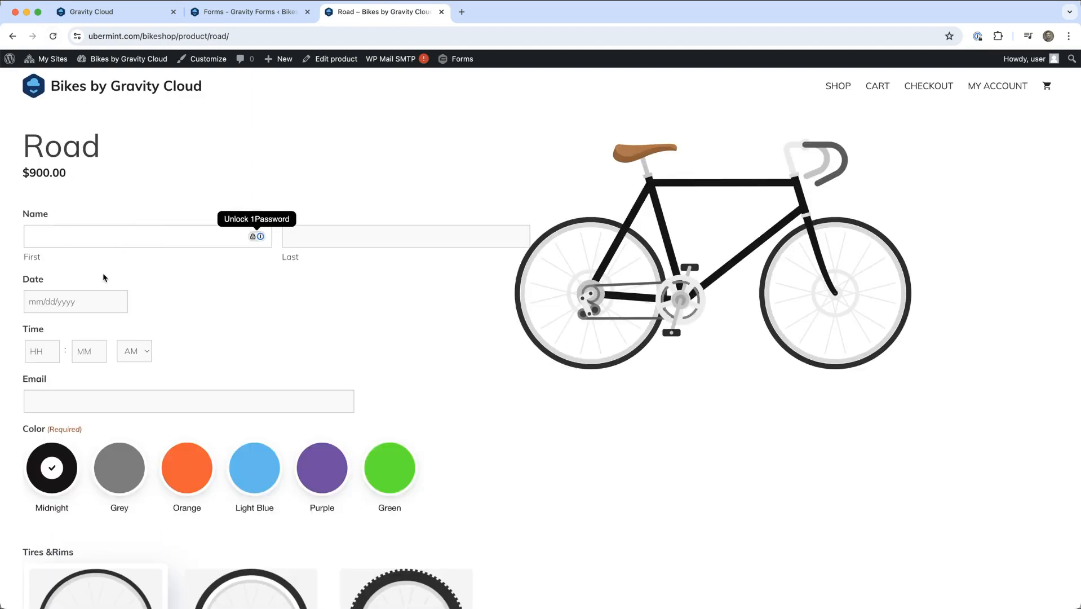
scroll(205, 370, down, 3)
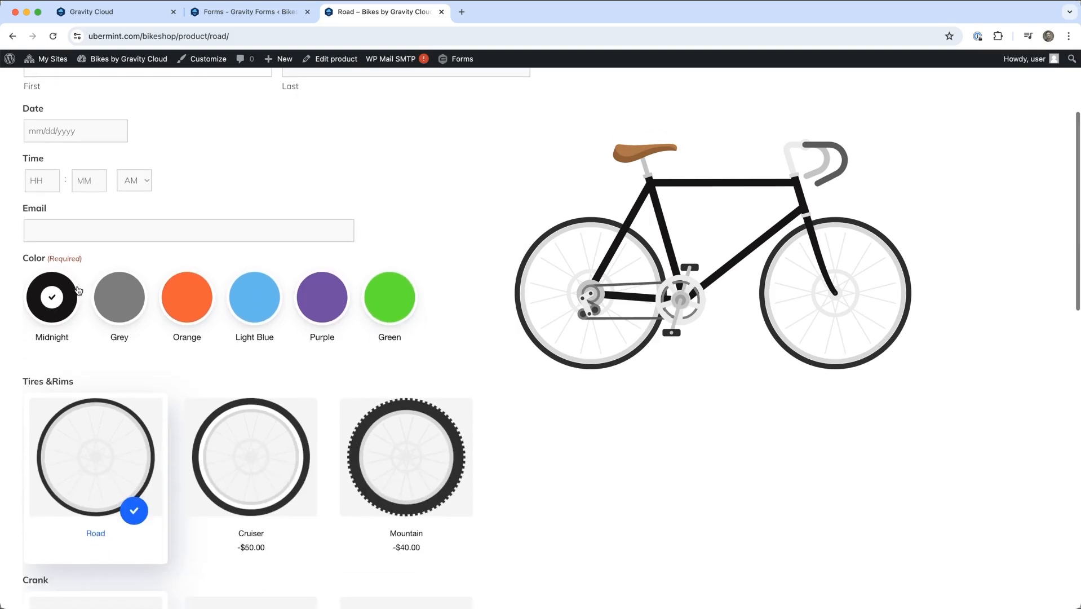
scroll(409, 326, up, 3)
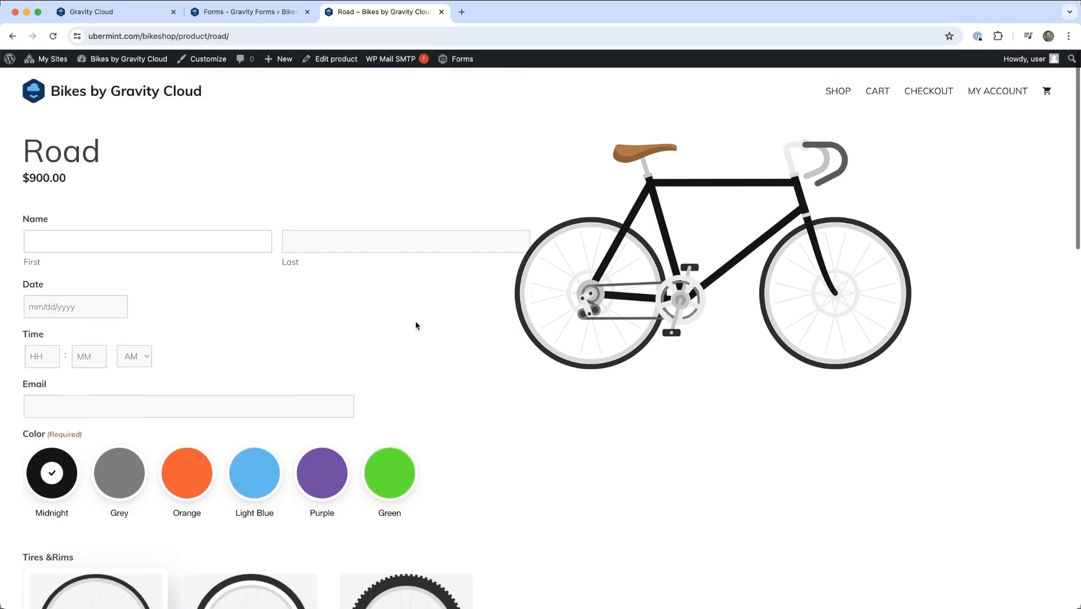
click(71, 302)
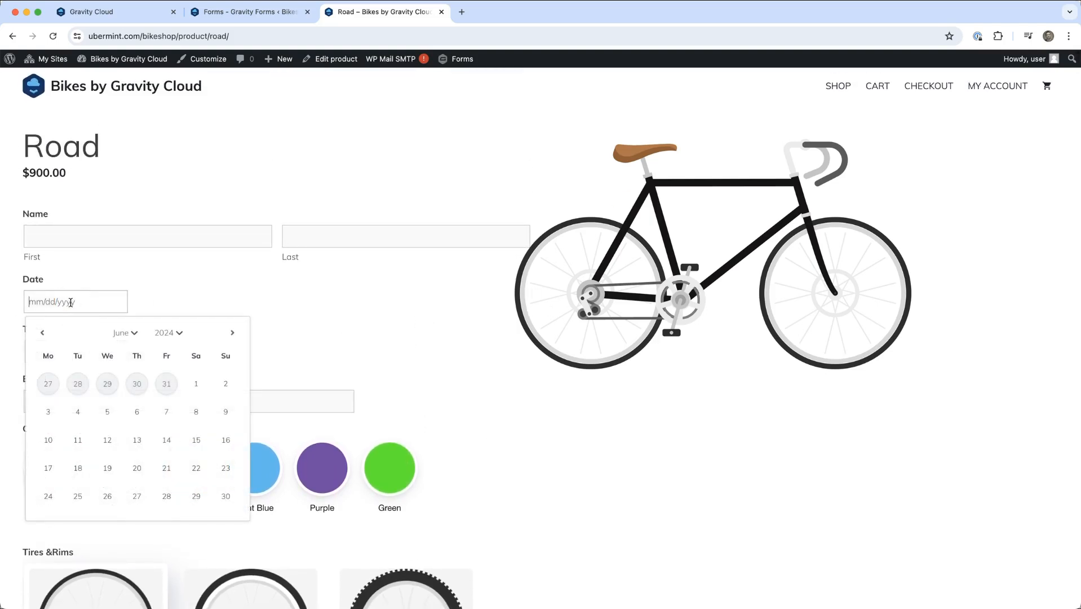
click(196, 384)
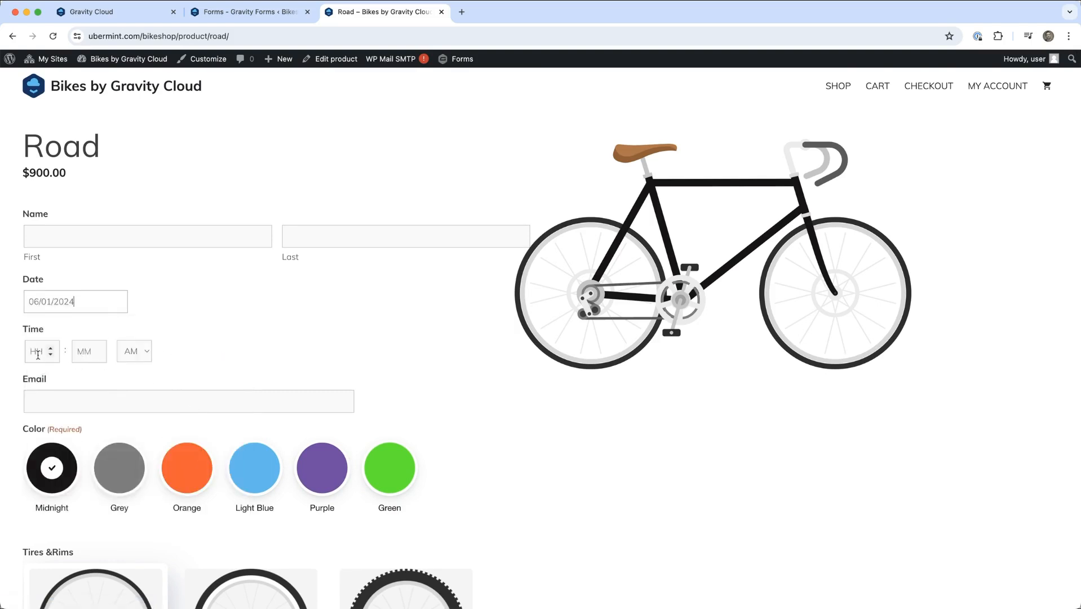
Step: Look through the field types available for the Comp MyTest form and open the list of forms
click(116, 13)
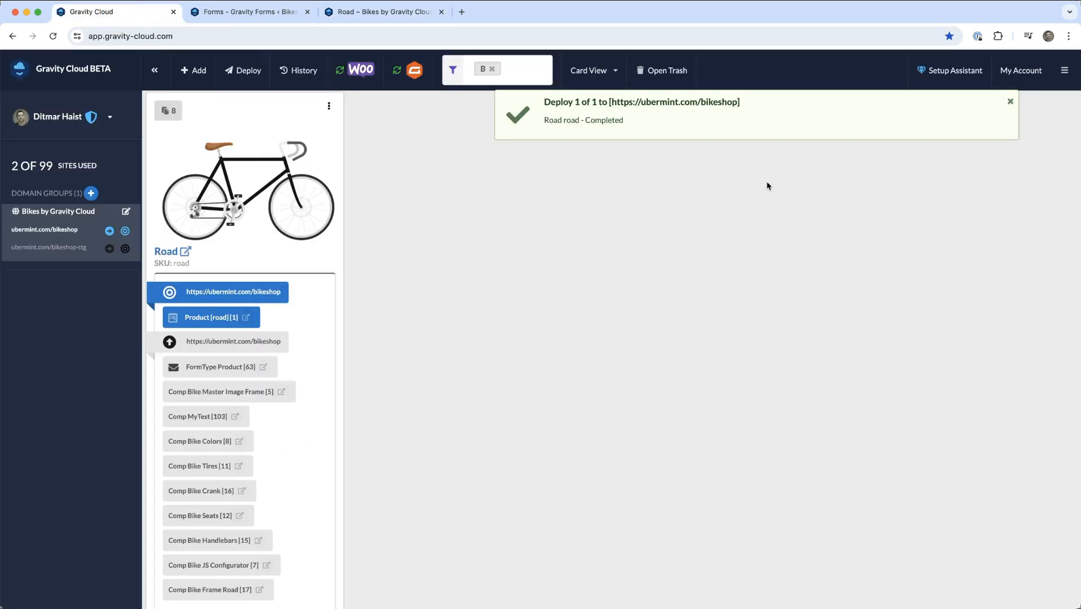
click(255, 11)
scroll(488, 303, down, 2)
scroll(488, 304, down, 1)
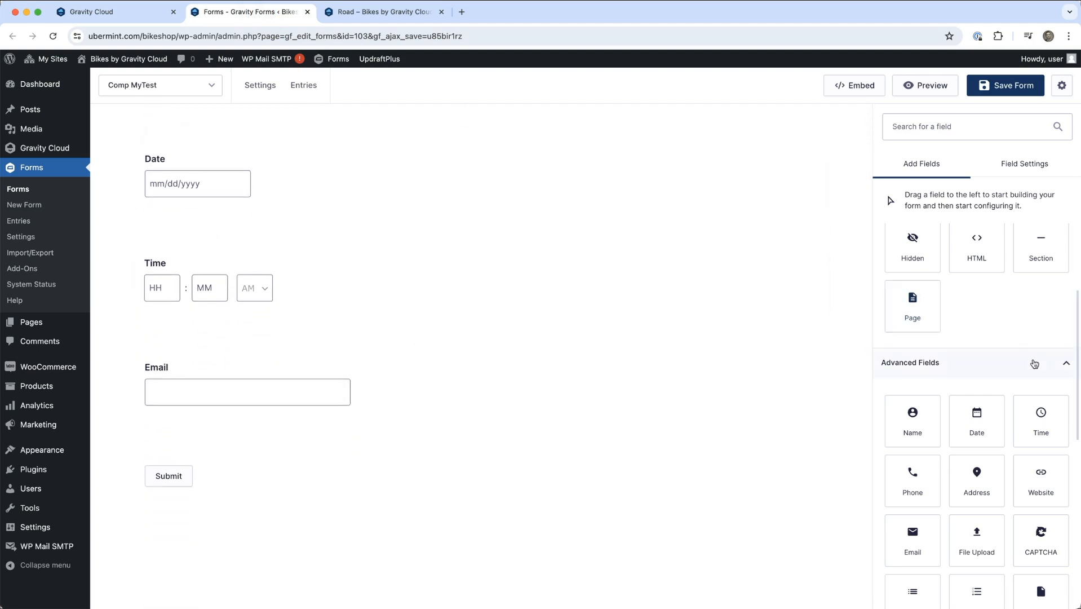
scroll(991, 409, down, 7)
scroll(985, 389, up, 10)
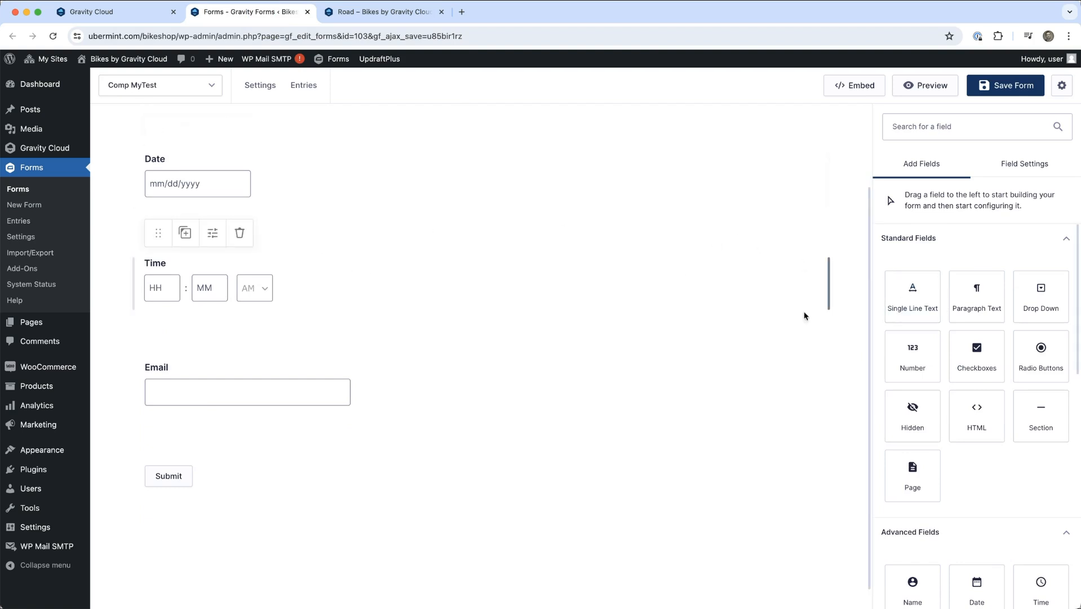
click(160, 85)
Step: Return to Gravity Cloud, dismiss the deployment notice and make ubermint.com/bikeshop-stg the deployment target
click(92, 12)
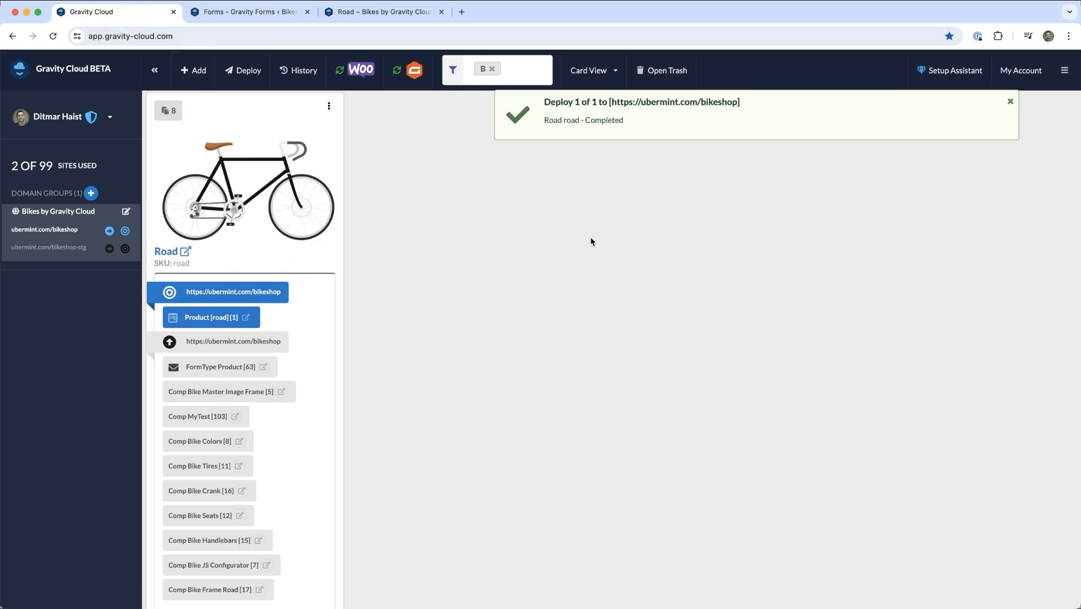
click(1009, 100)
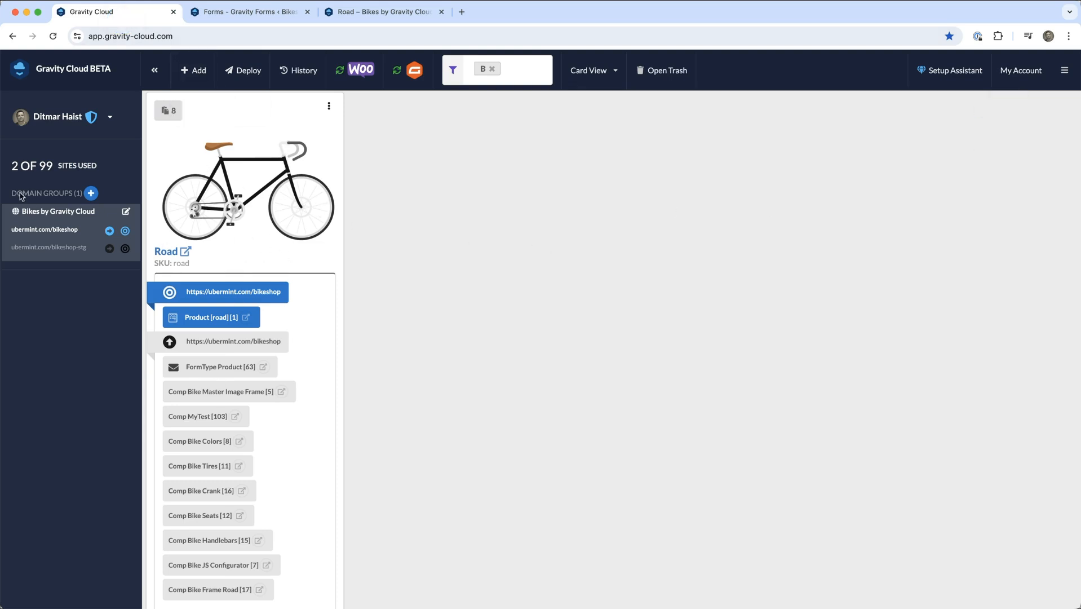
click(125, 249)
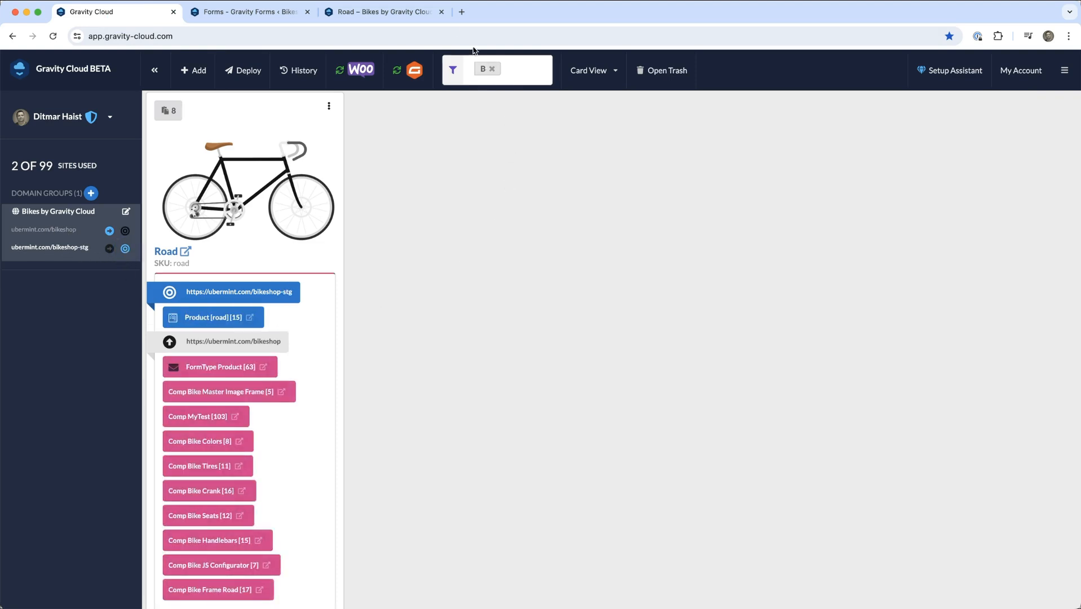
Step: Open the staging bike shop in a new browser tab and view its Road product page
click(463, 13)
text(bikes)
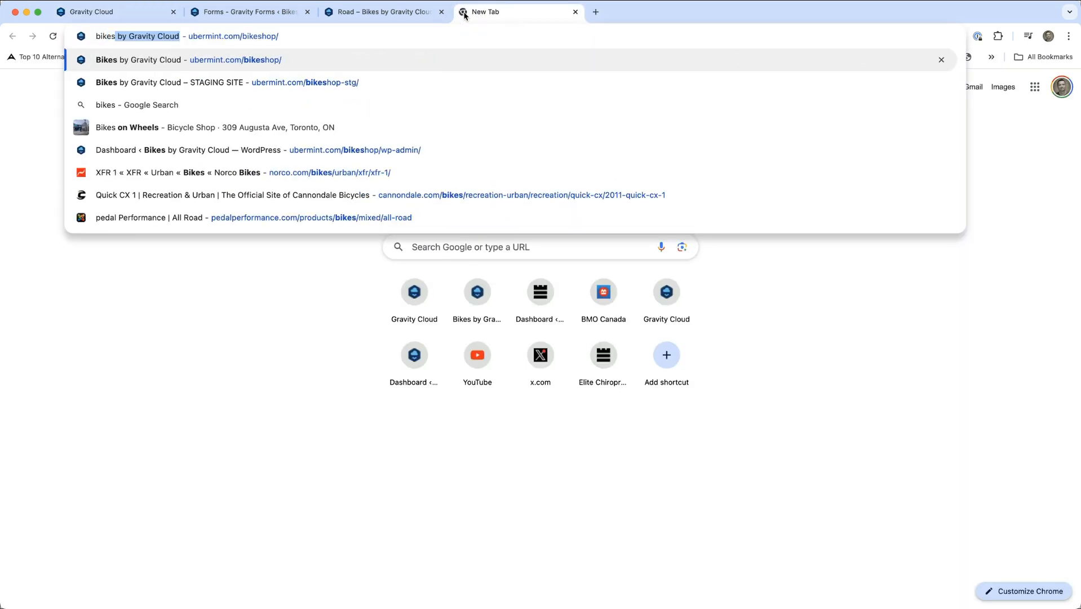
click(356, 86)
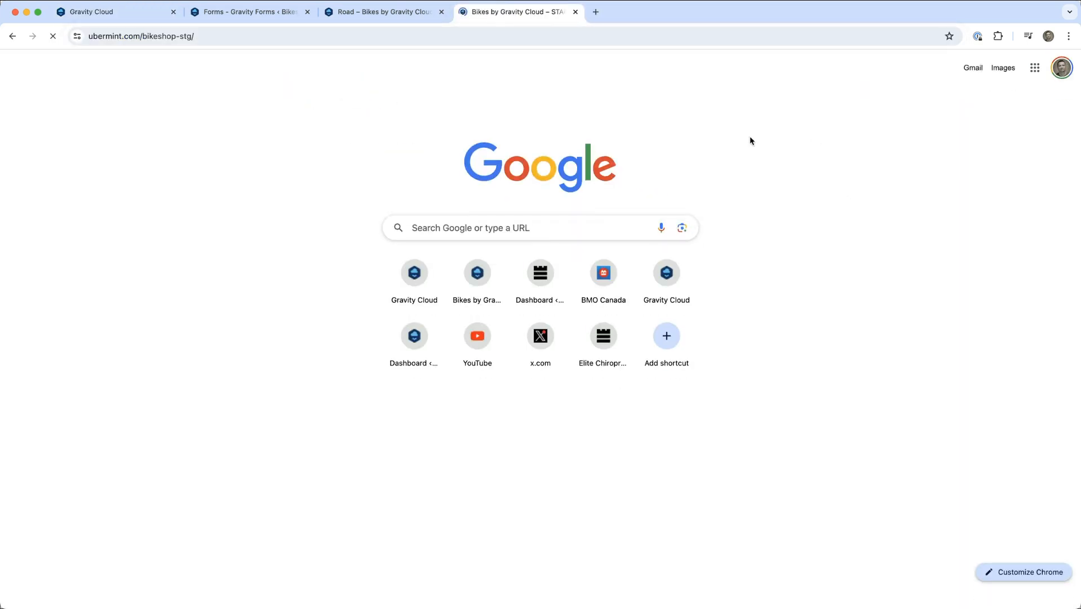
click(178, 273)
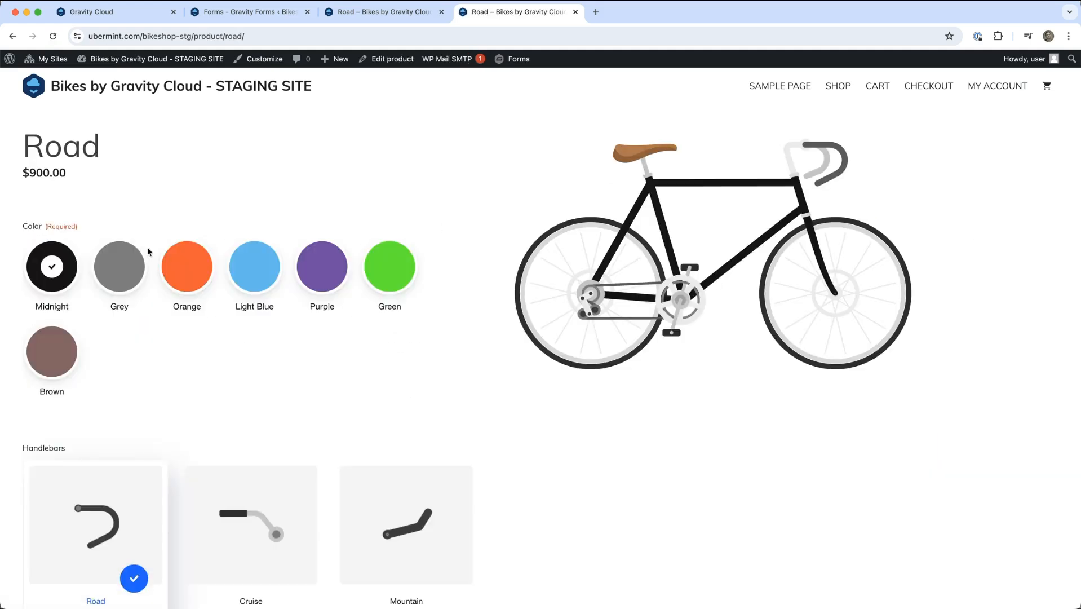
Step: Switch back to Gravity Cloud and force-deploy the Road recipe to the staging site
click(115, 12)
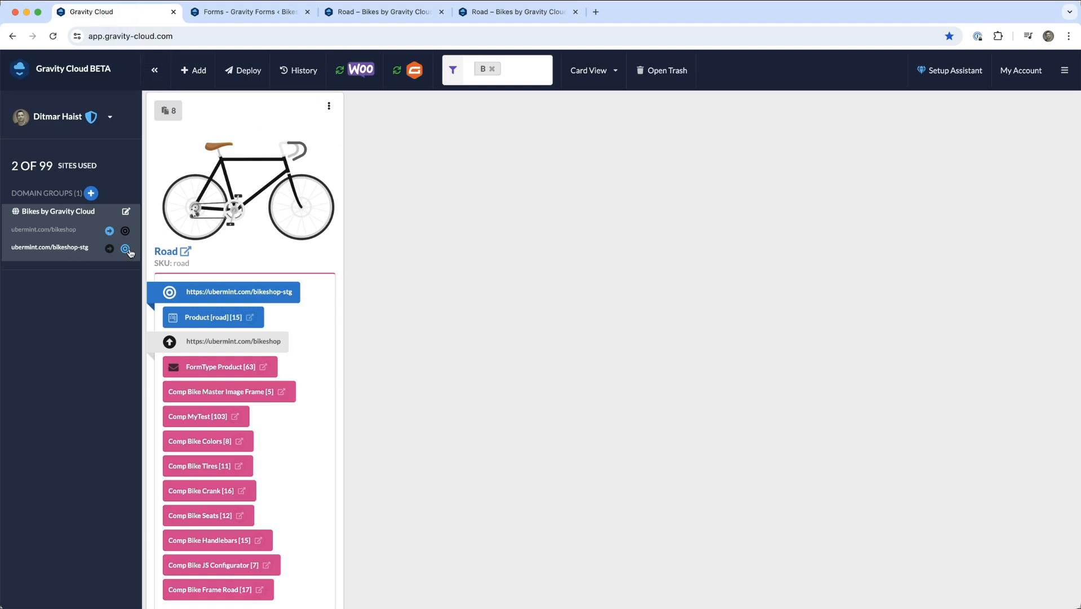
click(334, 111)
click(357, 142)
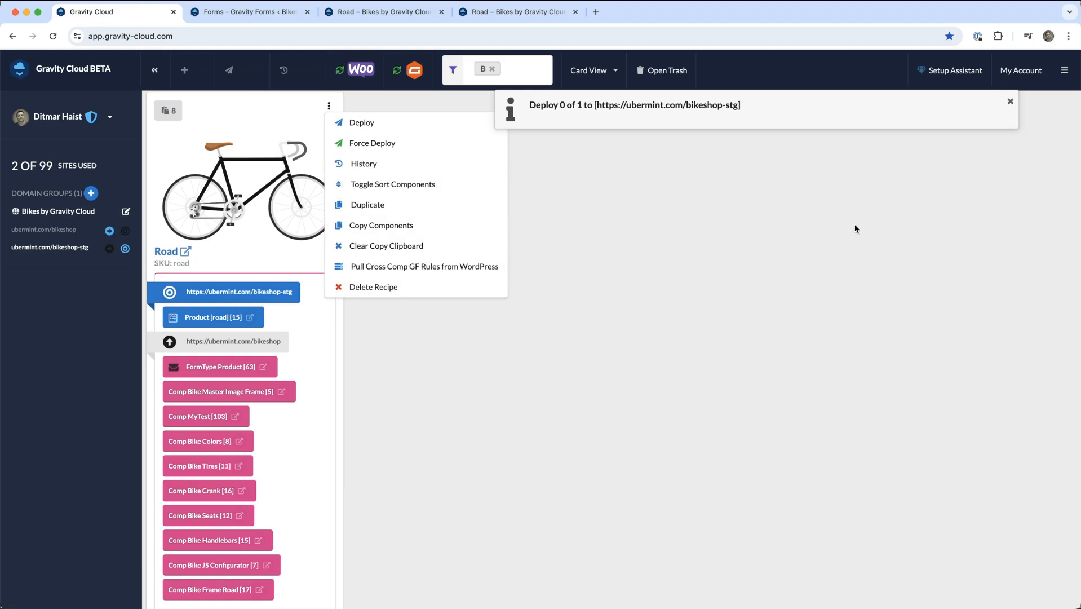
Step: Reload the staging shop's Road product page and check the order of the form's fields
click(536, 13)
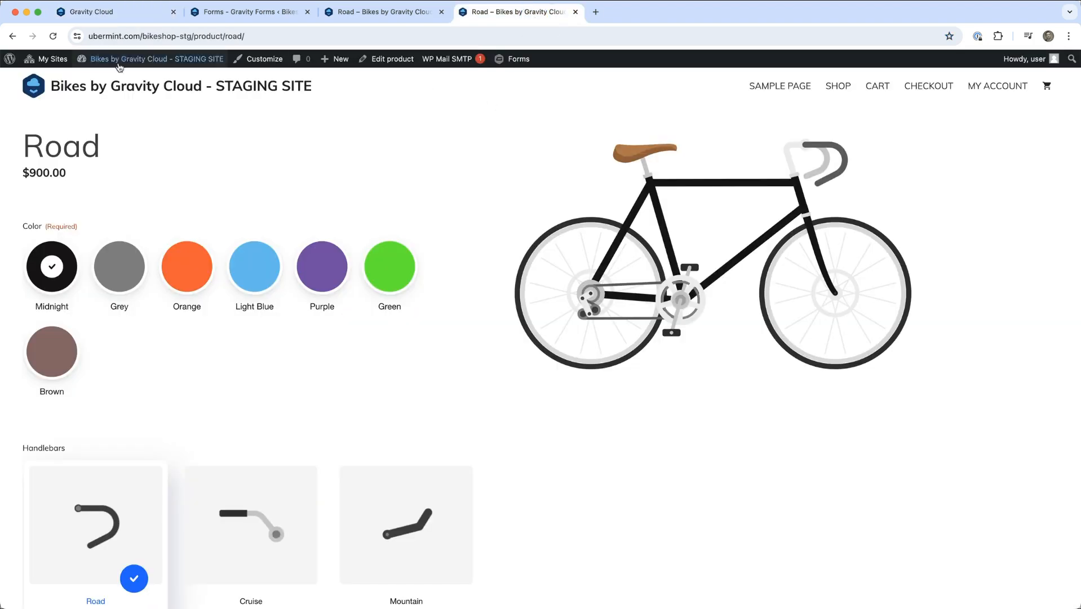
click(53, 36)
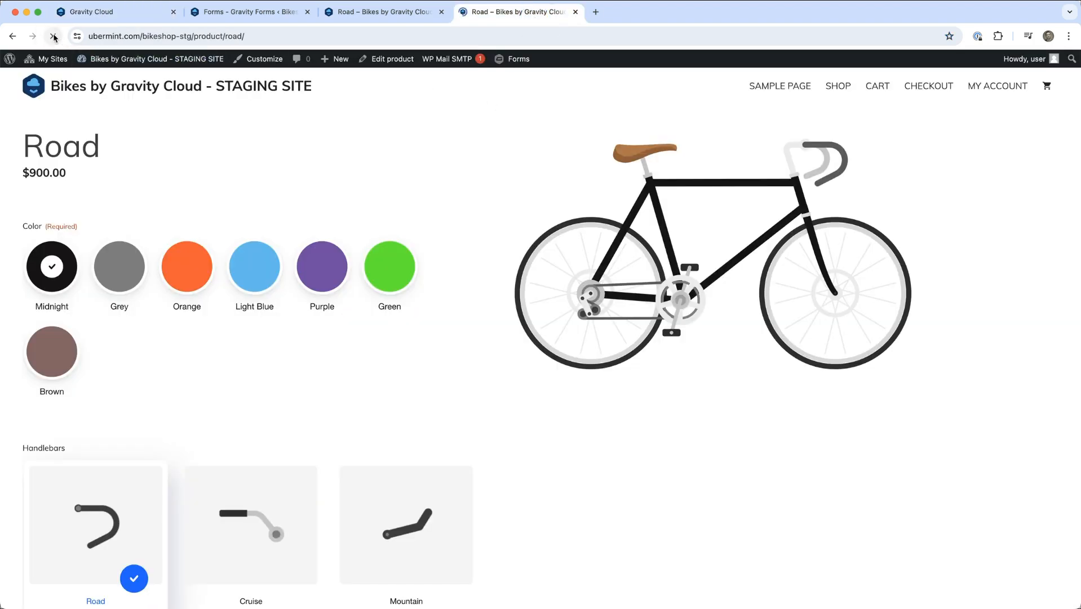
scroll(371, 384, down, 3)
scroll(372, 384, up, 1)
scroll(403, 329, up, 2)
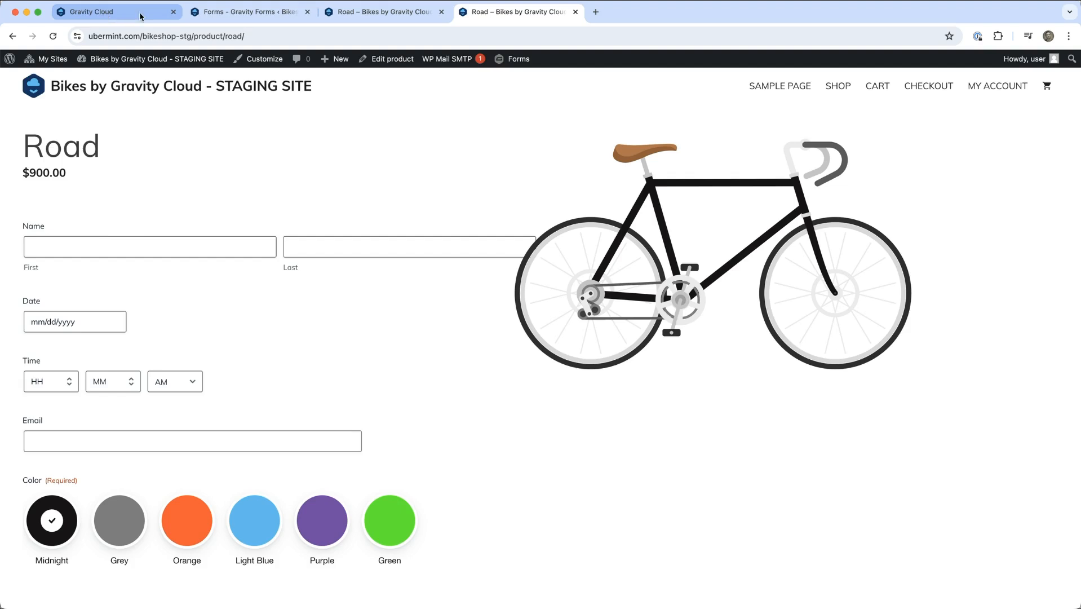
Step: Narrow the Name field in Comp MyTest to about two fifths of the form's width, save the form and return to Gravity Cloud
click(243, 11)
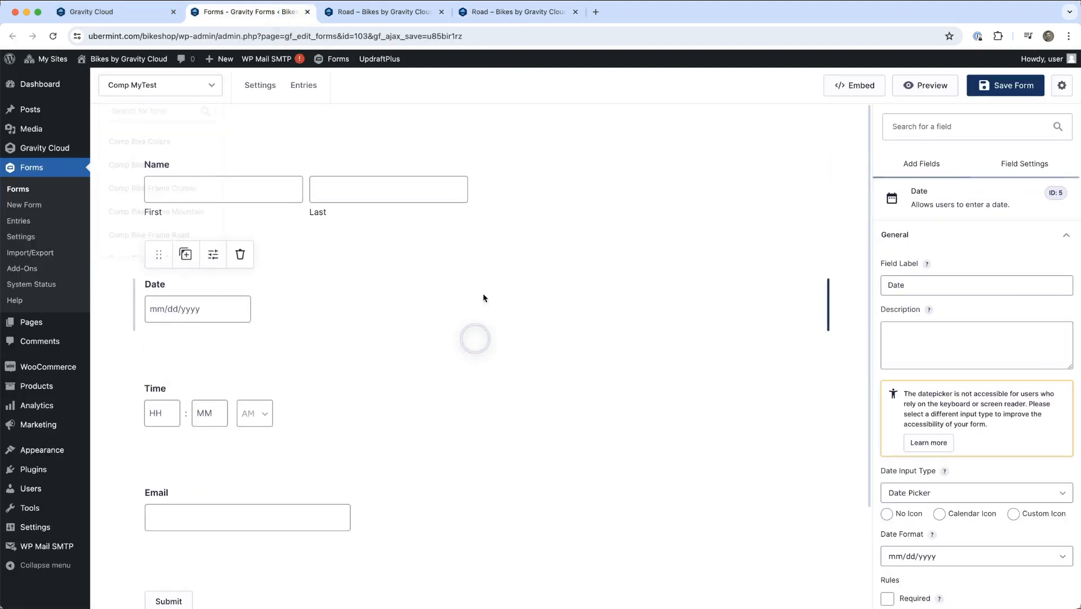
click(460, 174)
drag(478, 175, 422, 176)
click(992, 91)
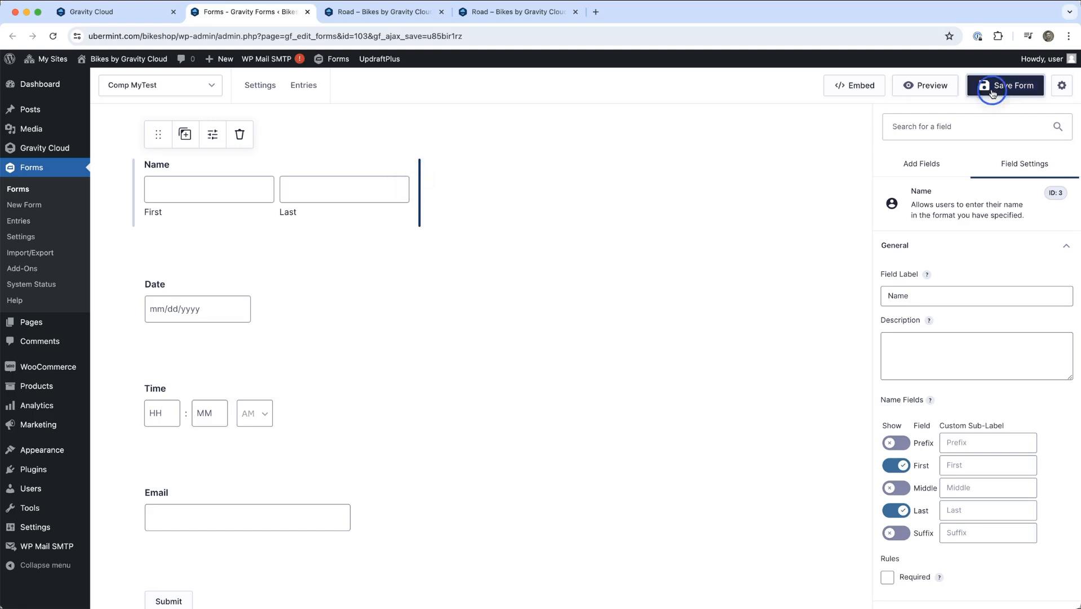
click(130, 17)
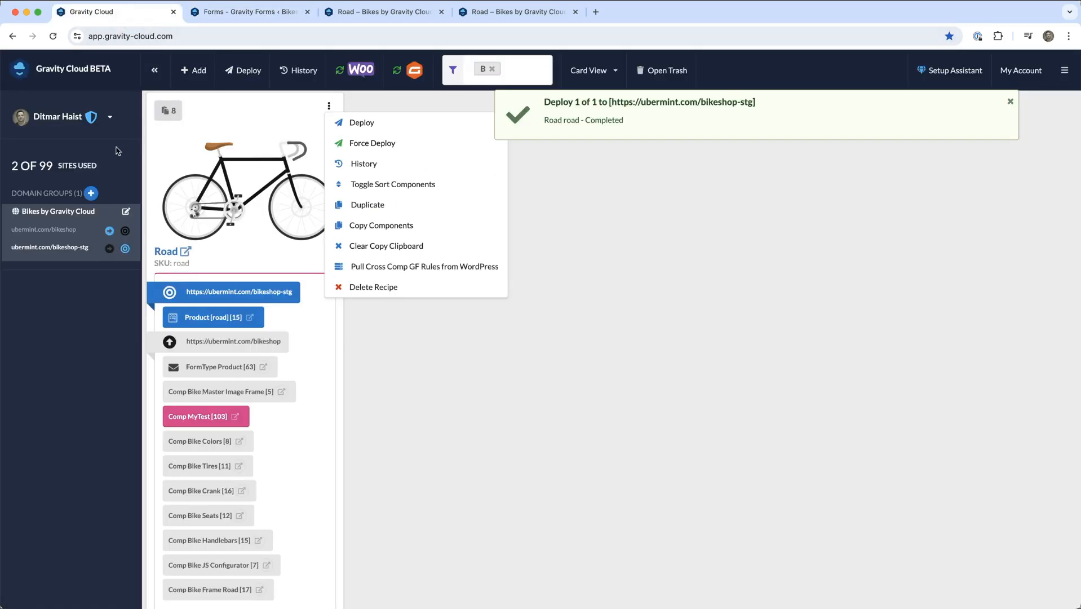
Step: Deploy the Road recipe's pending changes to the staging site and reload the staging shop's Road product page to check the Name field's width
click(361, 127)
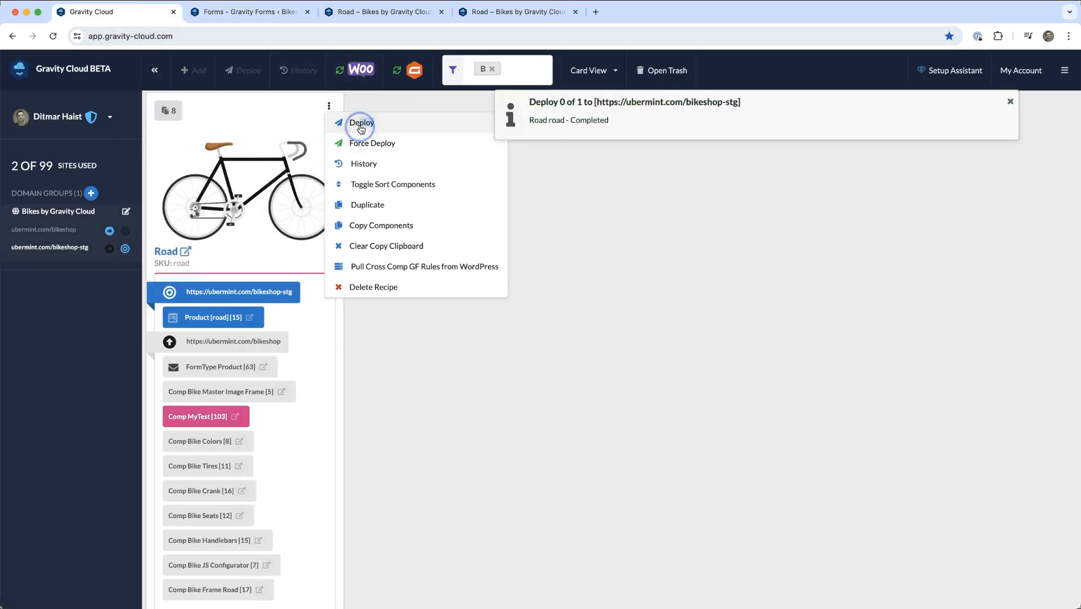
click(510, 12)
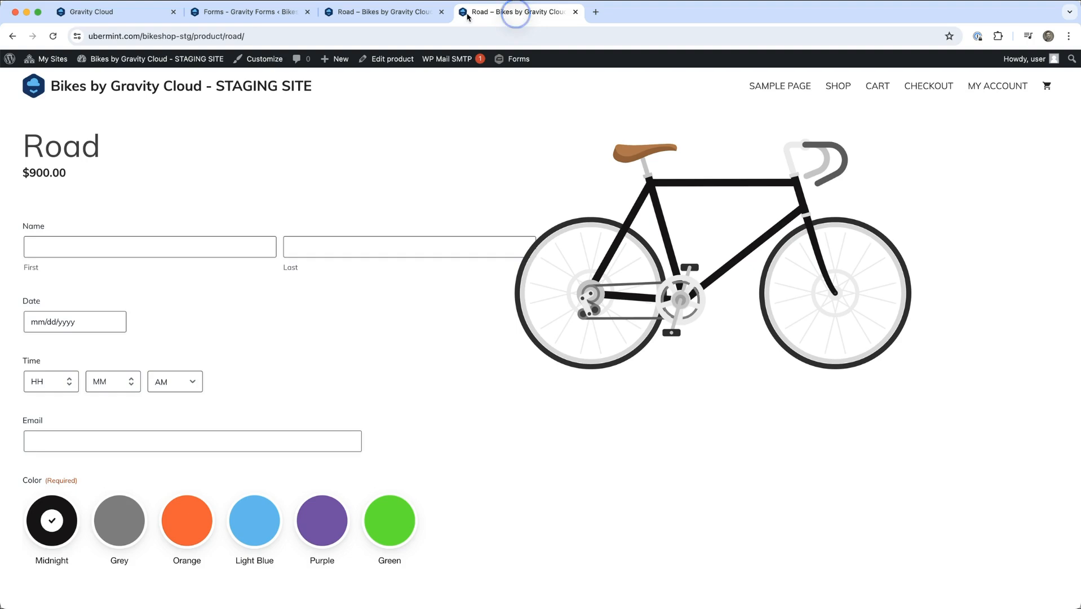
click(57, 39)
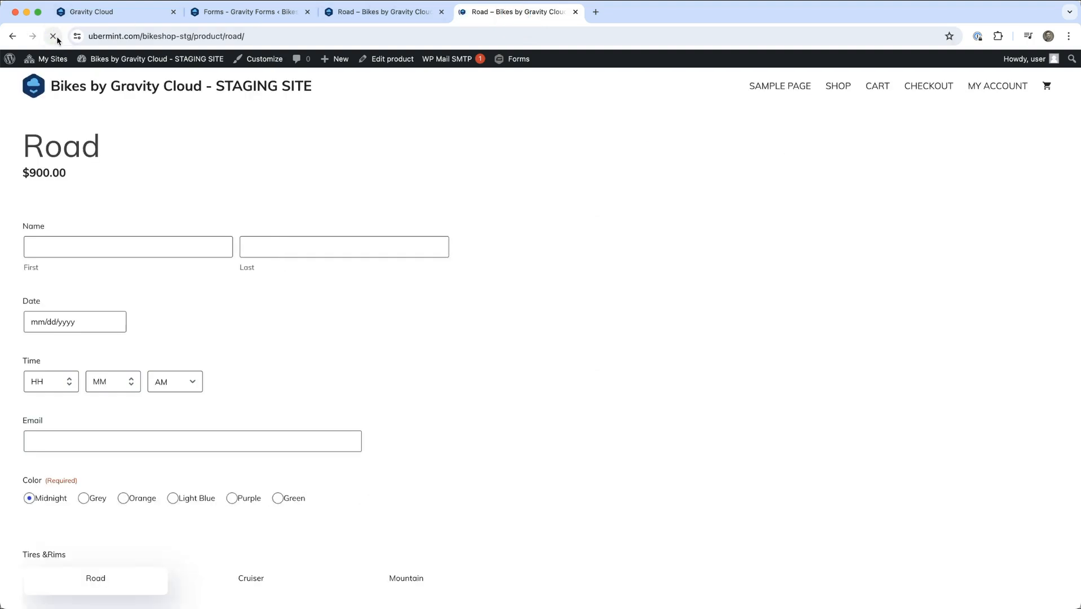
Step: Back in Gravity Cloud, make ubermint.com/bikeshop the deployment target, deploy the Road recipe there and reload the live Road product page
click(107, 12)
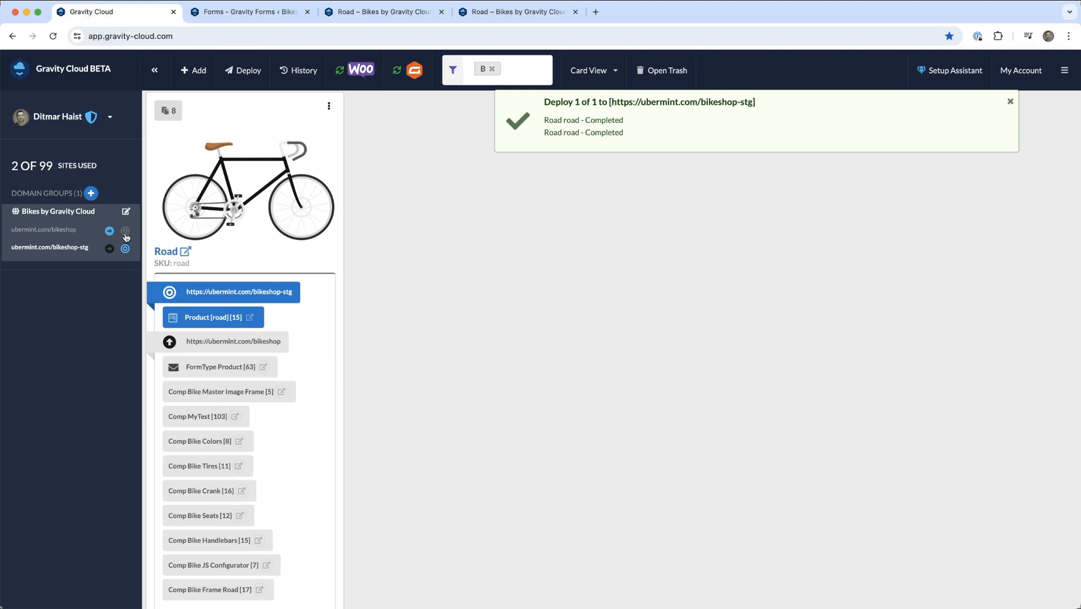
click(125, 231)
click(328, 106)
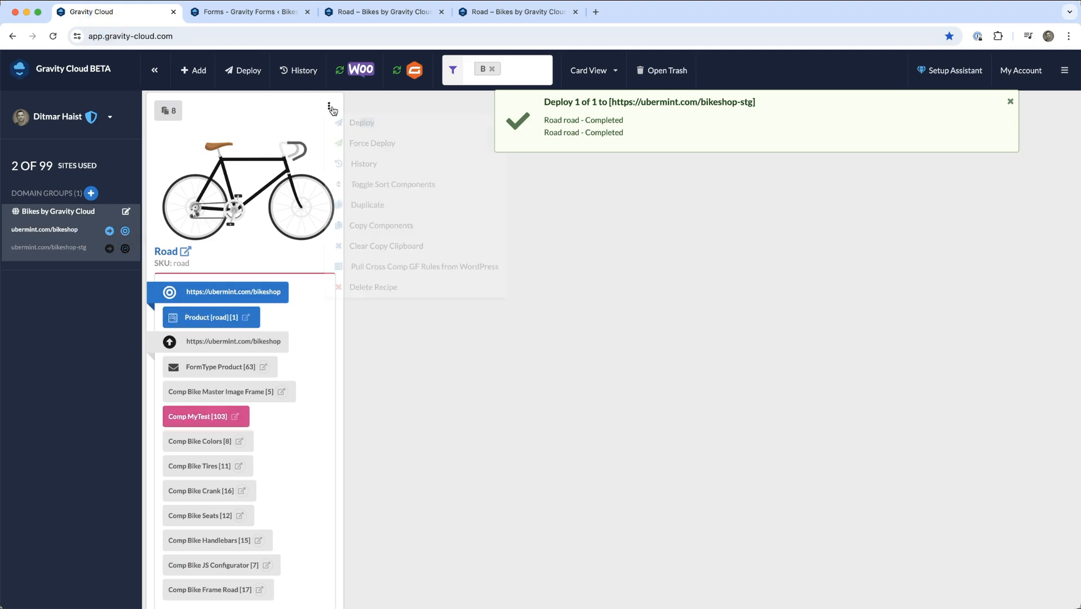
click(367, 124)
click(386, 11)
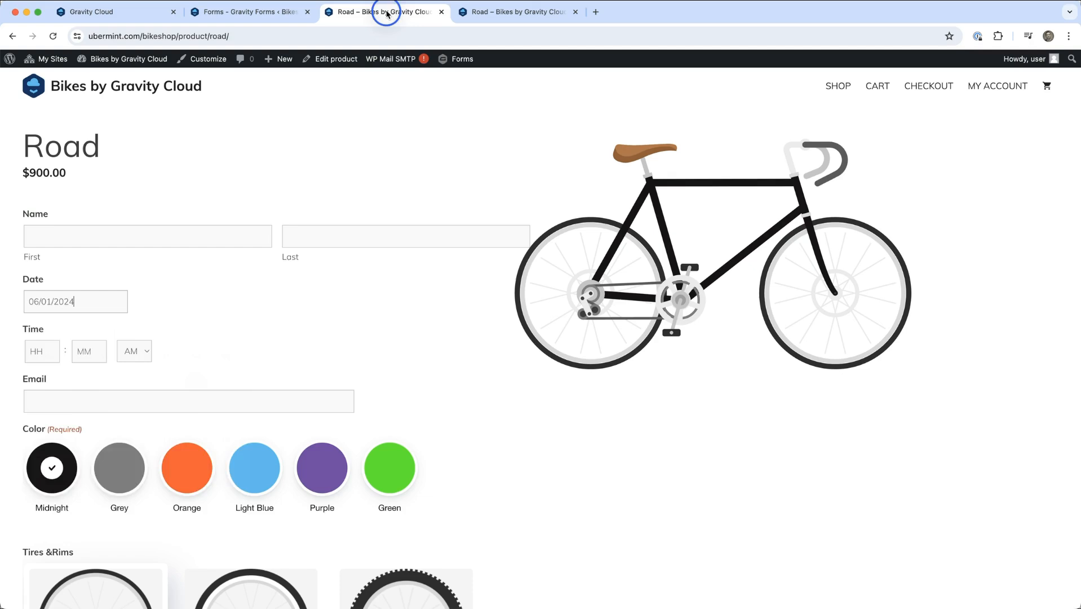
click(53, 37)
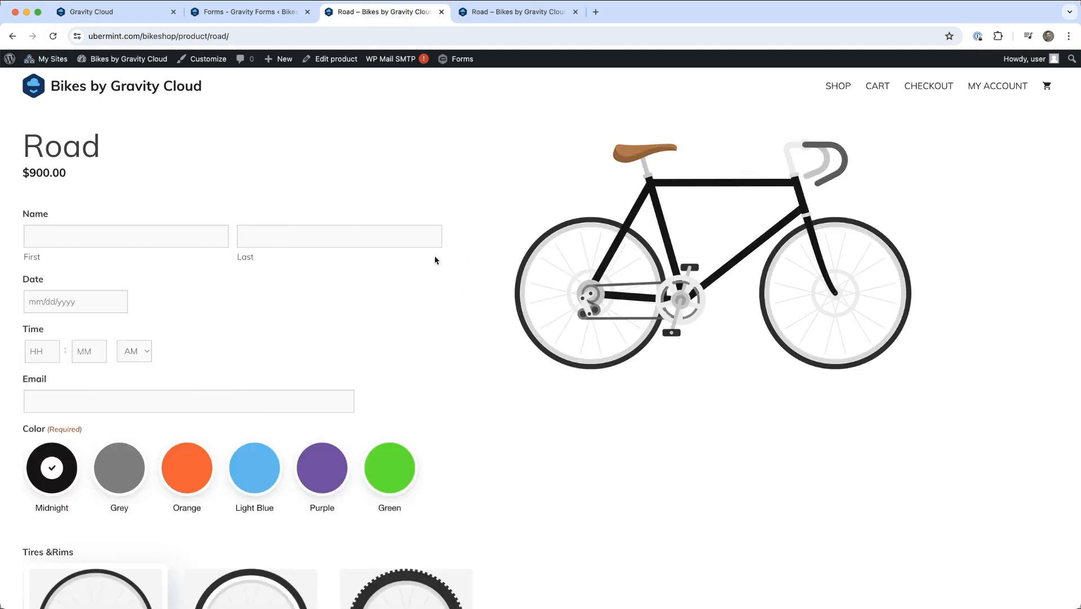
Step: Return to Gravity Cloud, close the Road recipe's options and dismiss the deployment notification
click(109, 12)
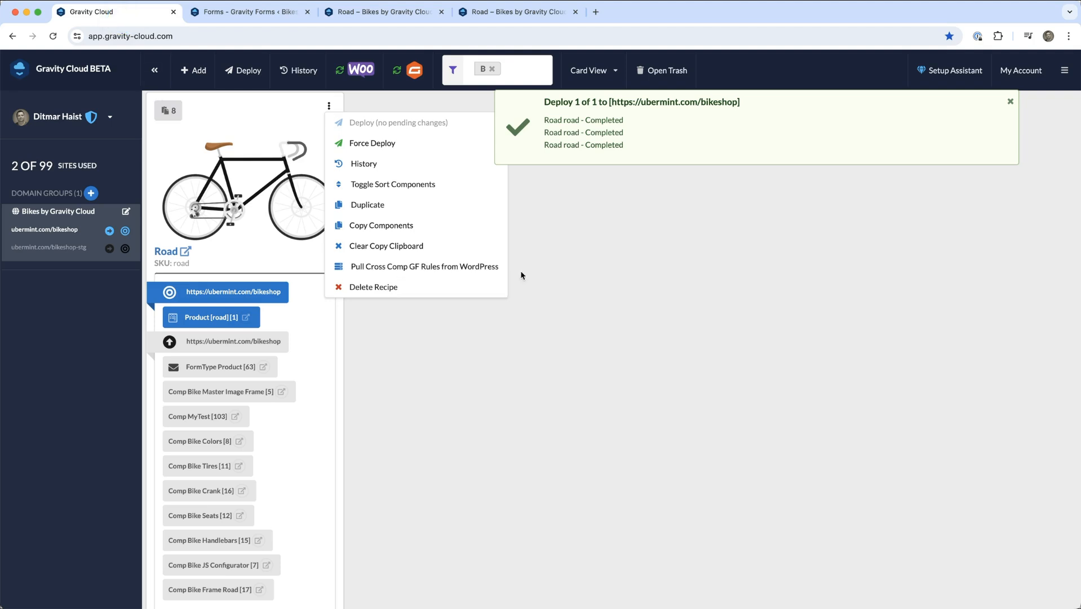
click(701, 241)
click(1012, 102)
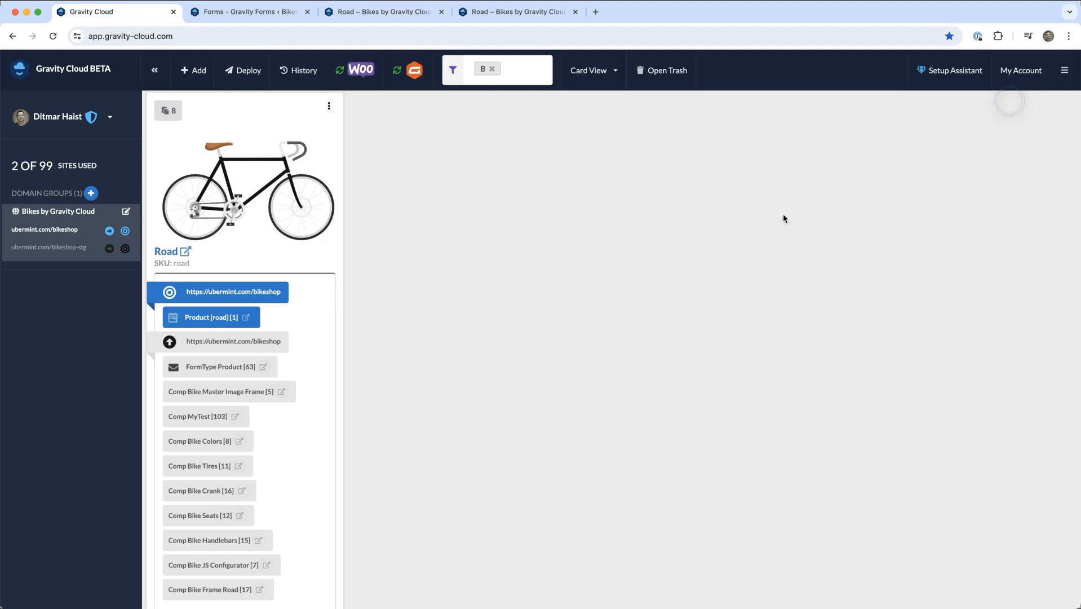